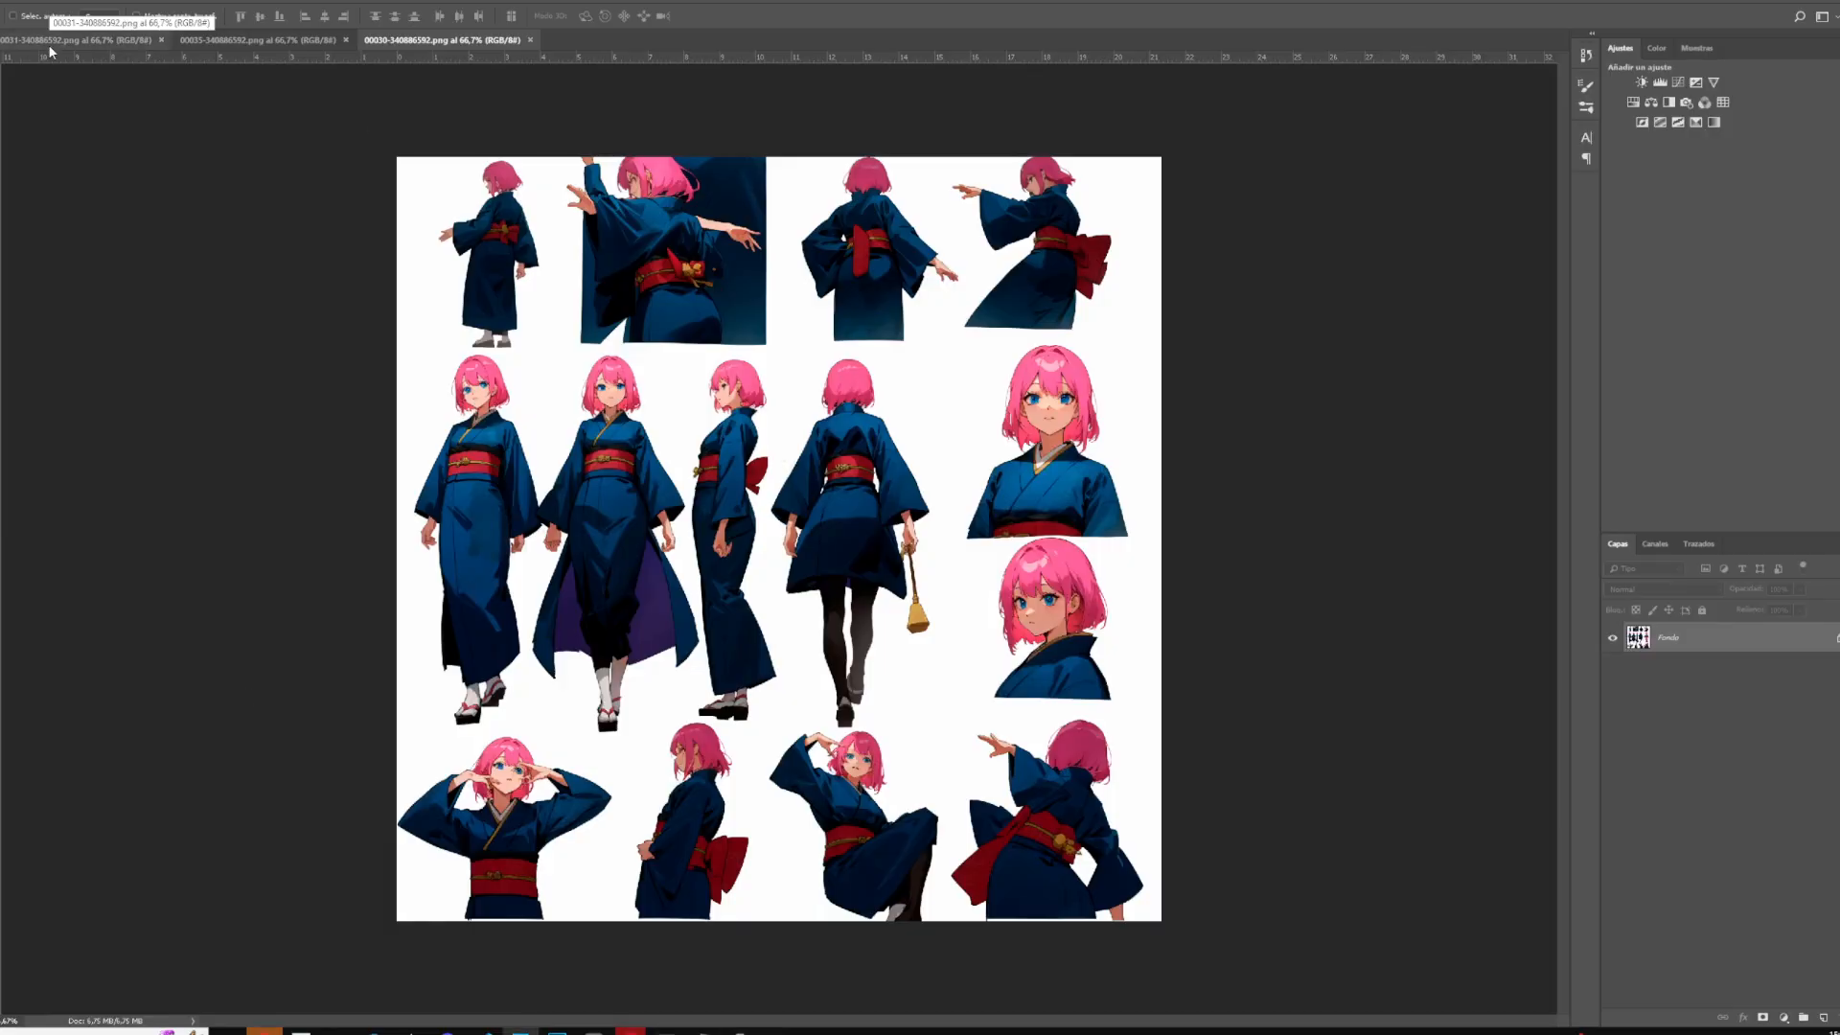
Stack the other character sheet variants as layers in the 00031 document and close their source files.
drag(105, 38, 714, 367)
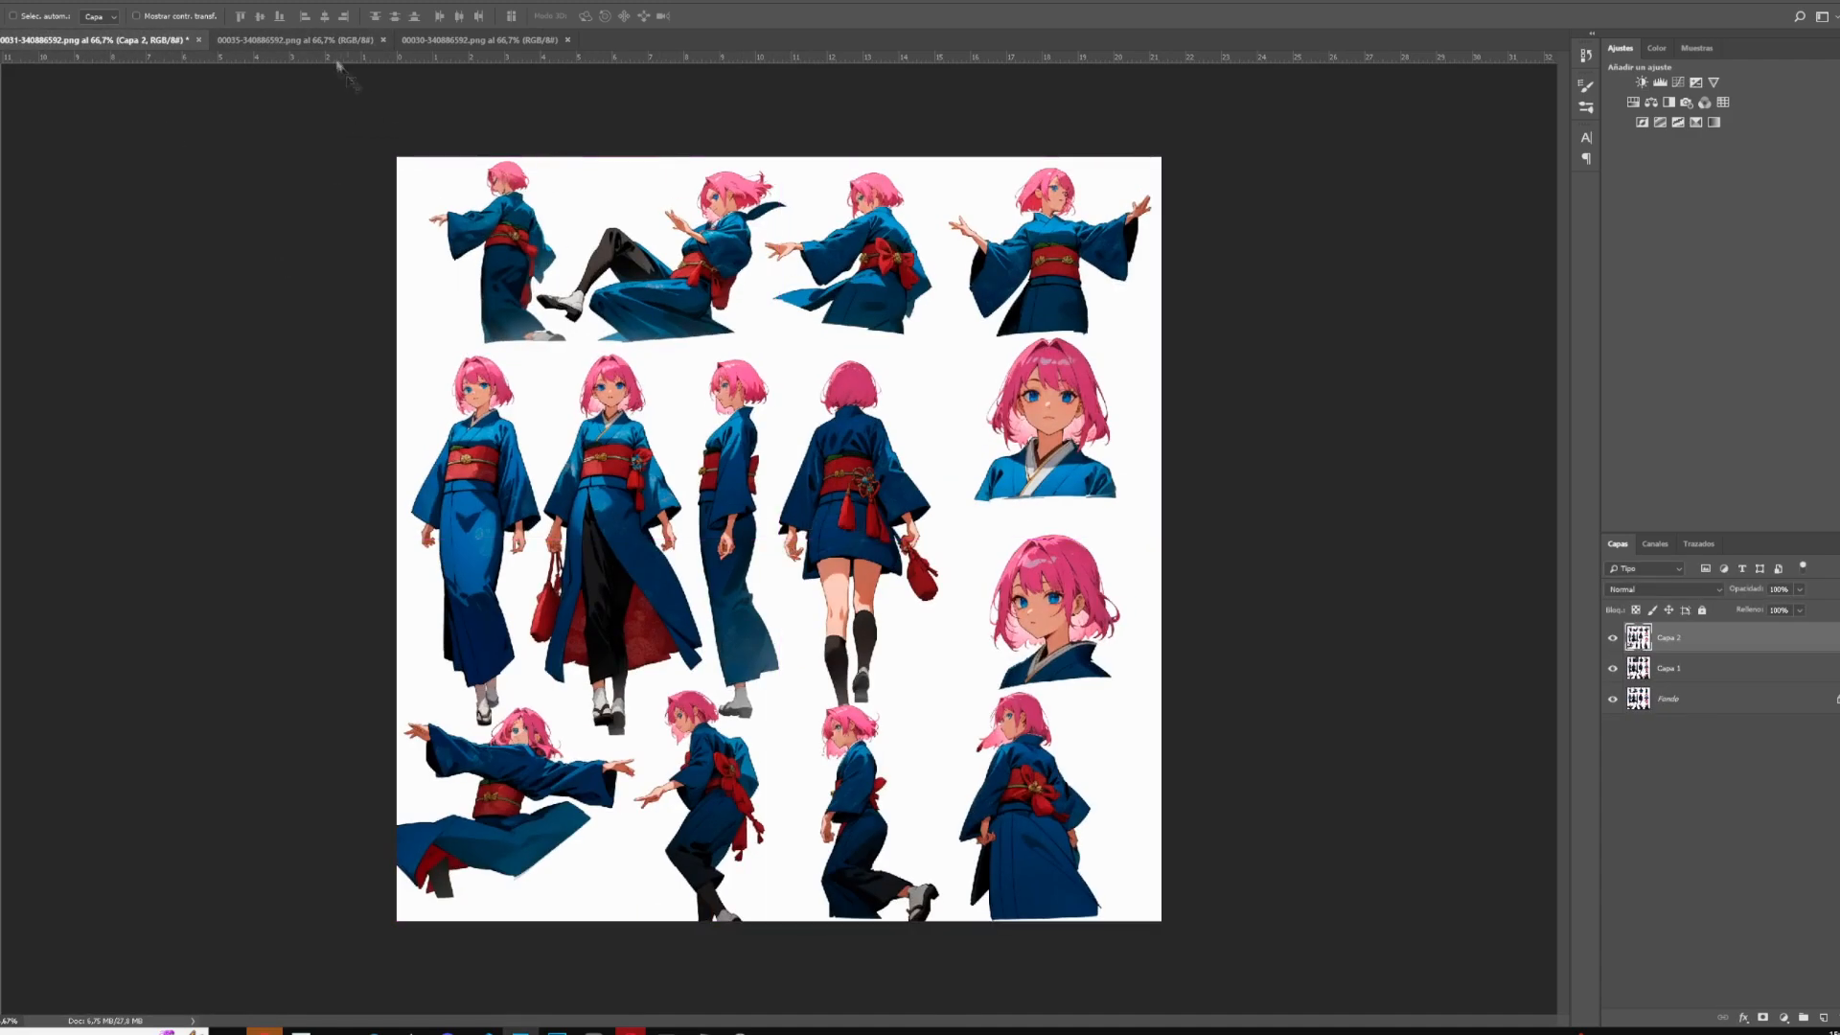
click(382, 39)
click(384, 38)
Compare the stacked character sheet variants by switching the visibility of Capa 2 and Capa 1.
click(1613, 637)
click(1613, 668)
click(1613, 640)
click(1613, 640)
click(1613, 639)
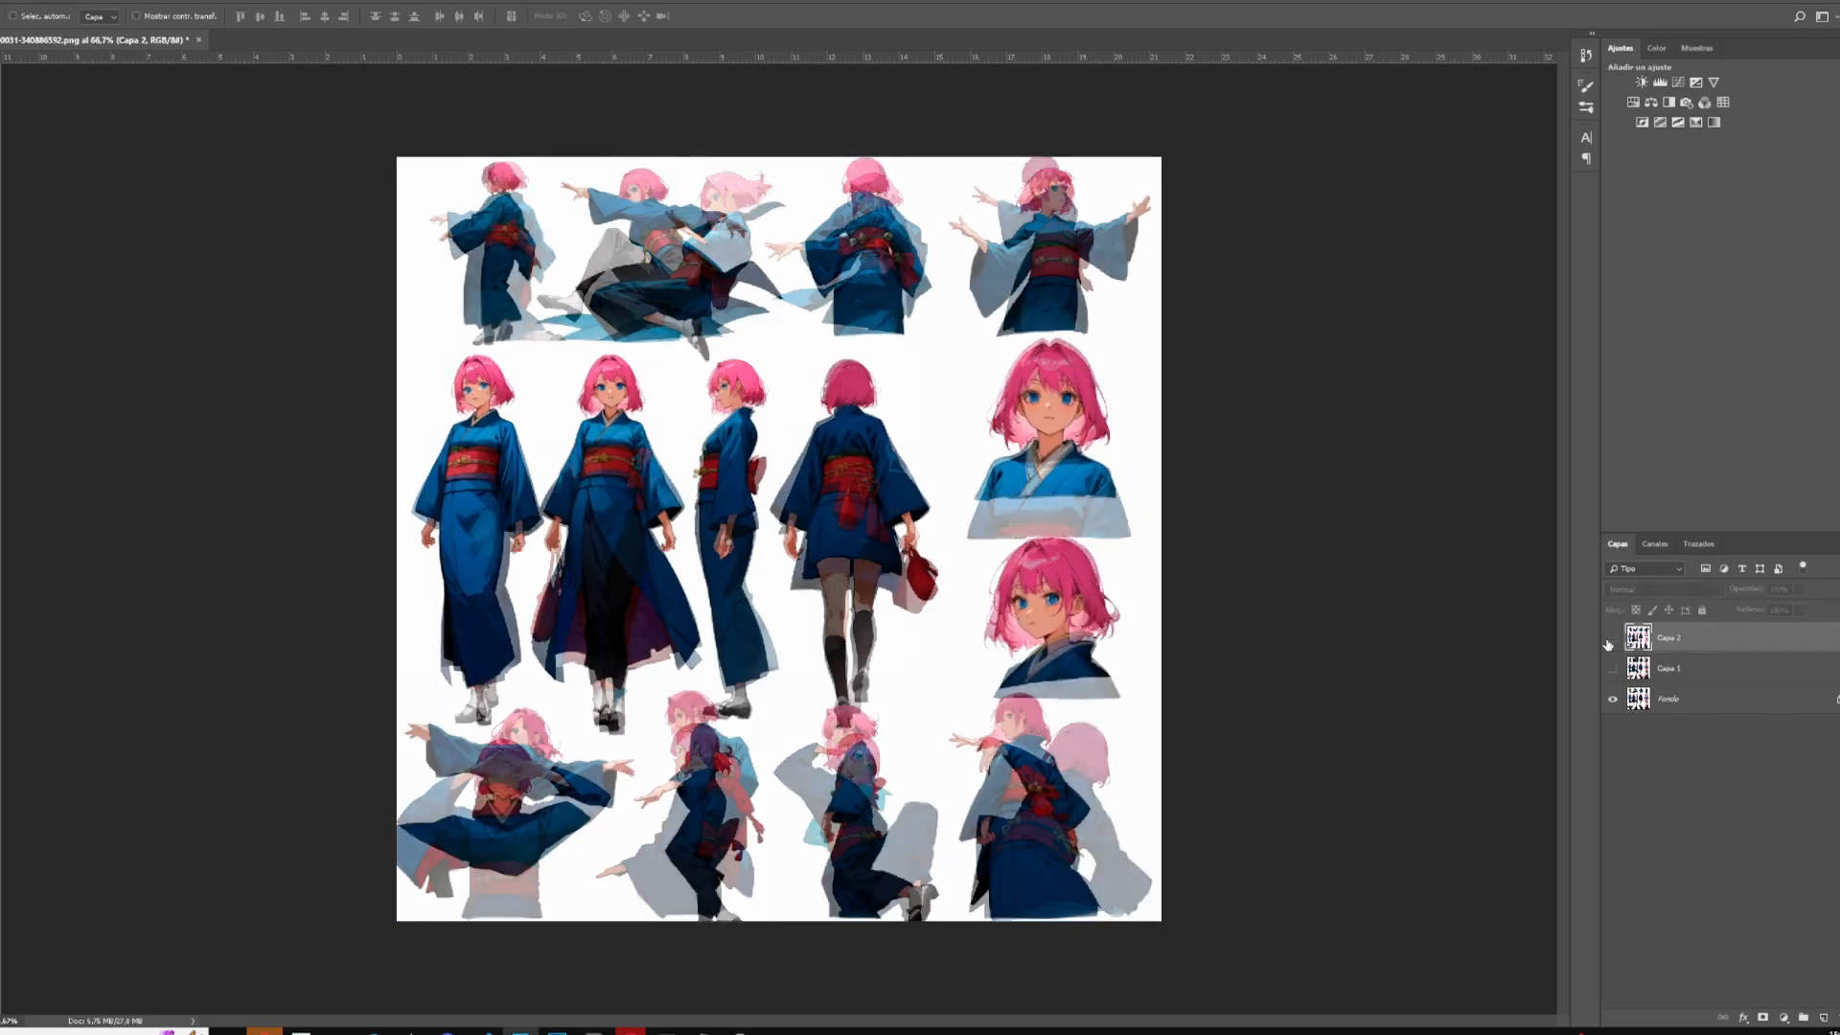
click(1613, 639)
click(1613, 639)
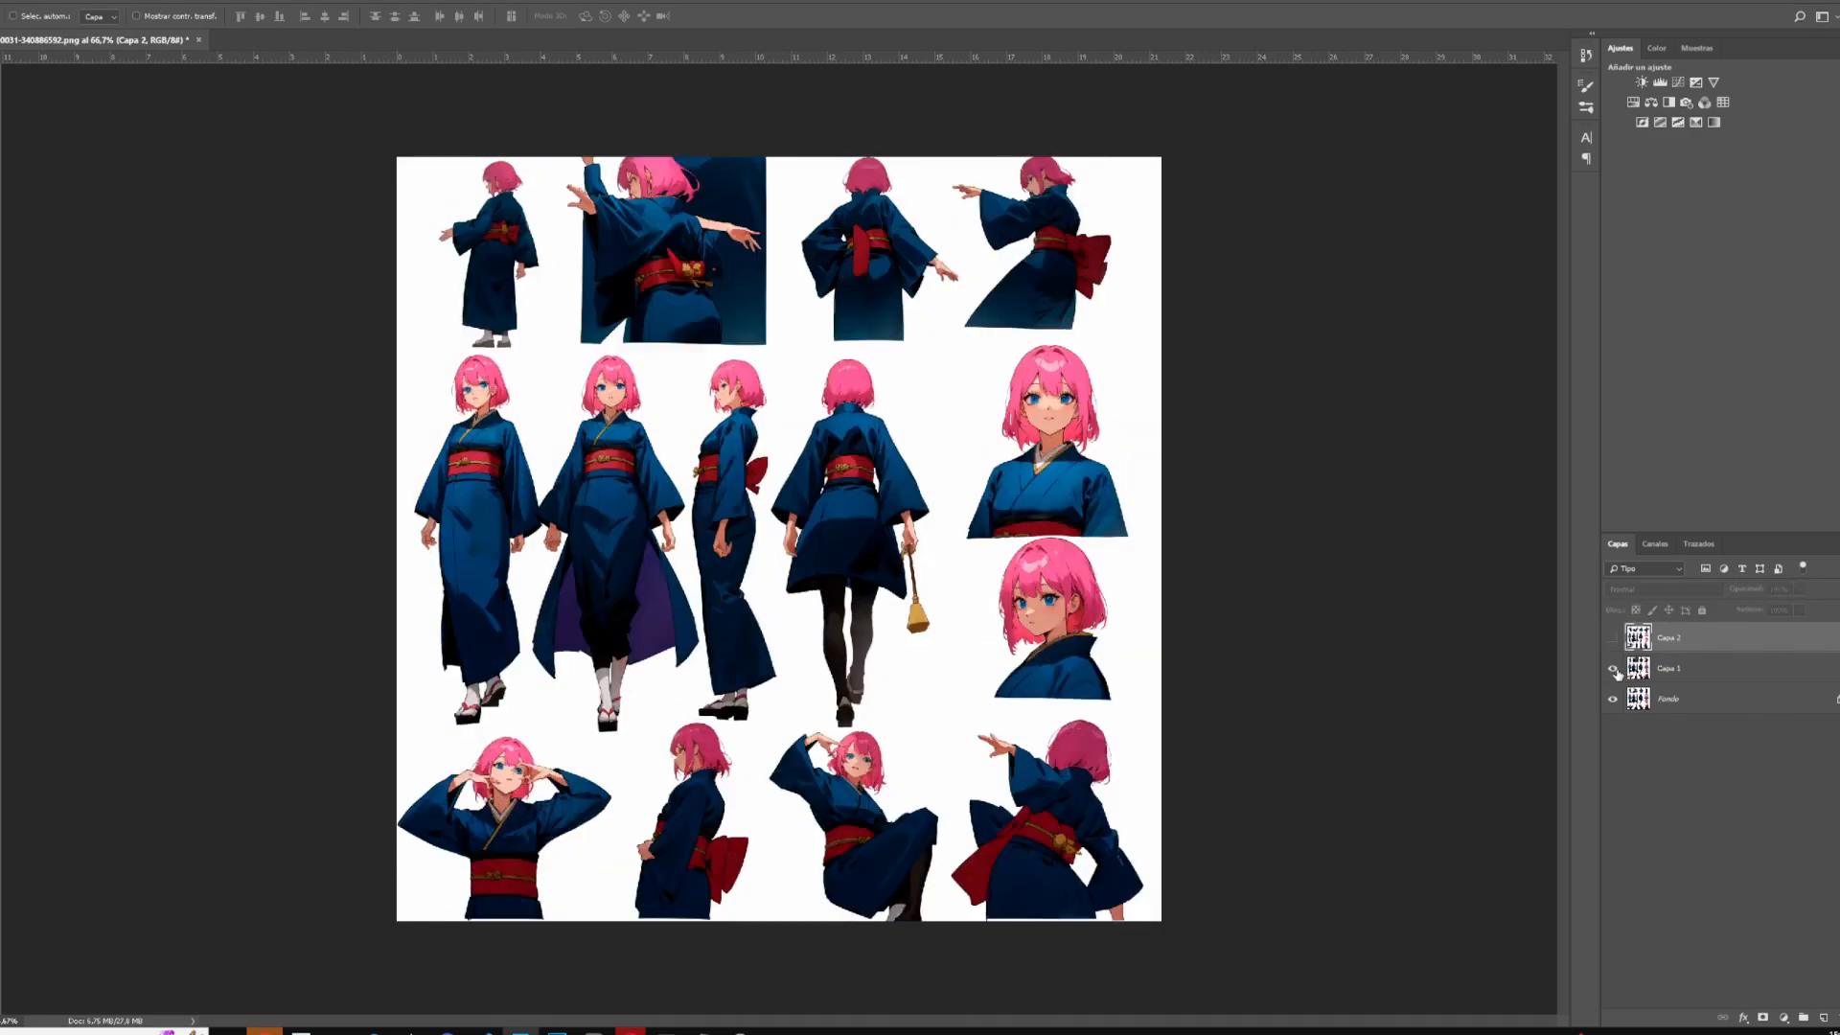
click(1613, 640)
click(1613, 639)
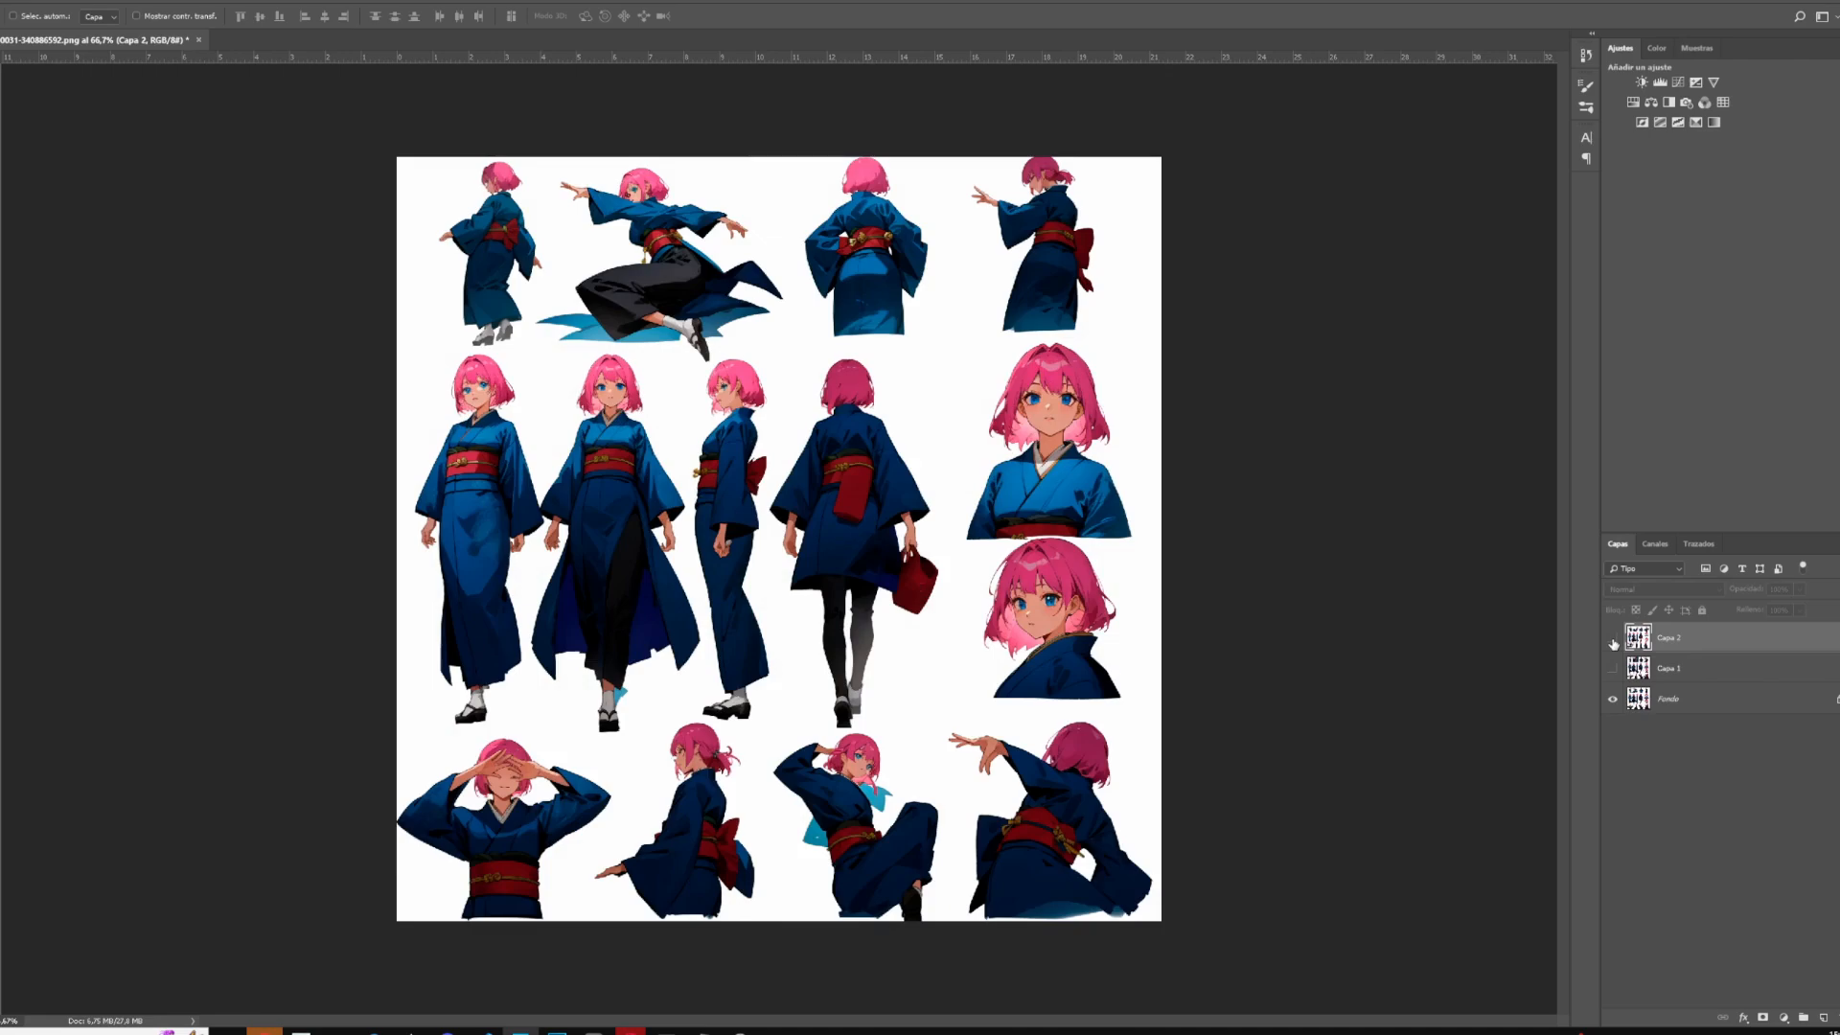
click(1613, 640)
click(1613, 639)
click(1612, 640)
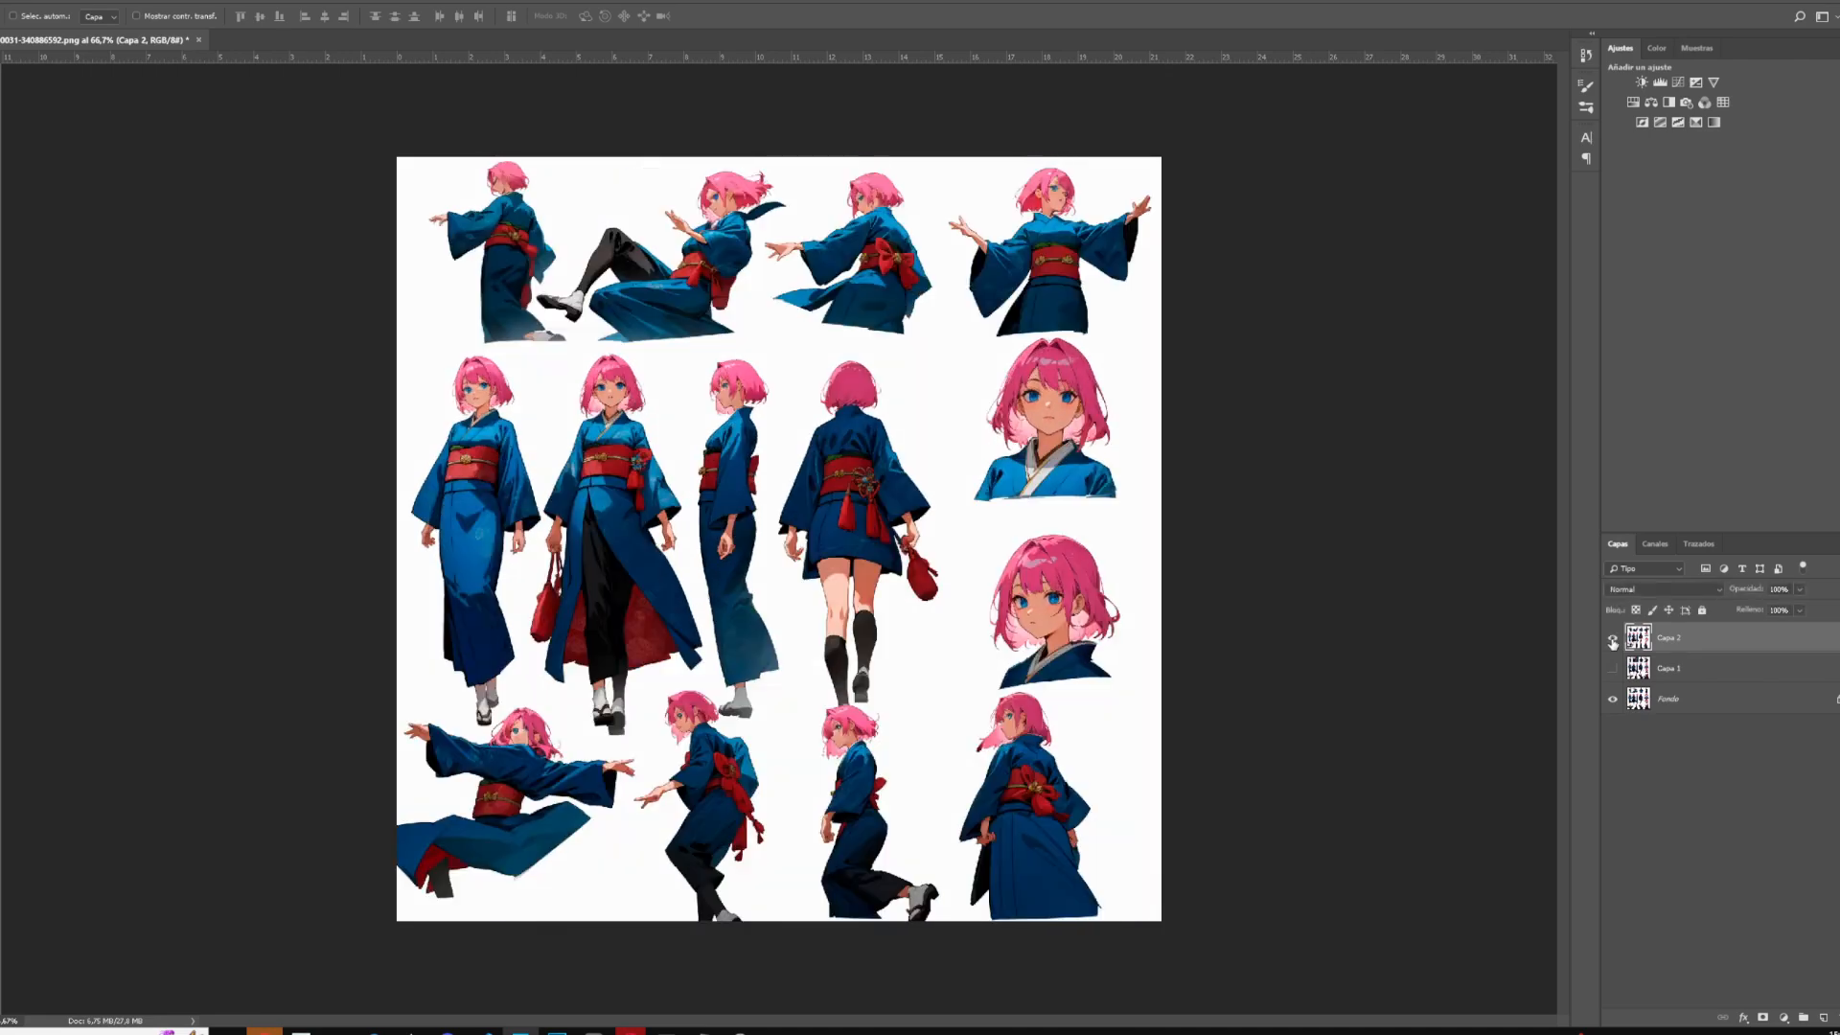
click(1613, 639)
click(1612, 639)
click(1612, 640)
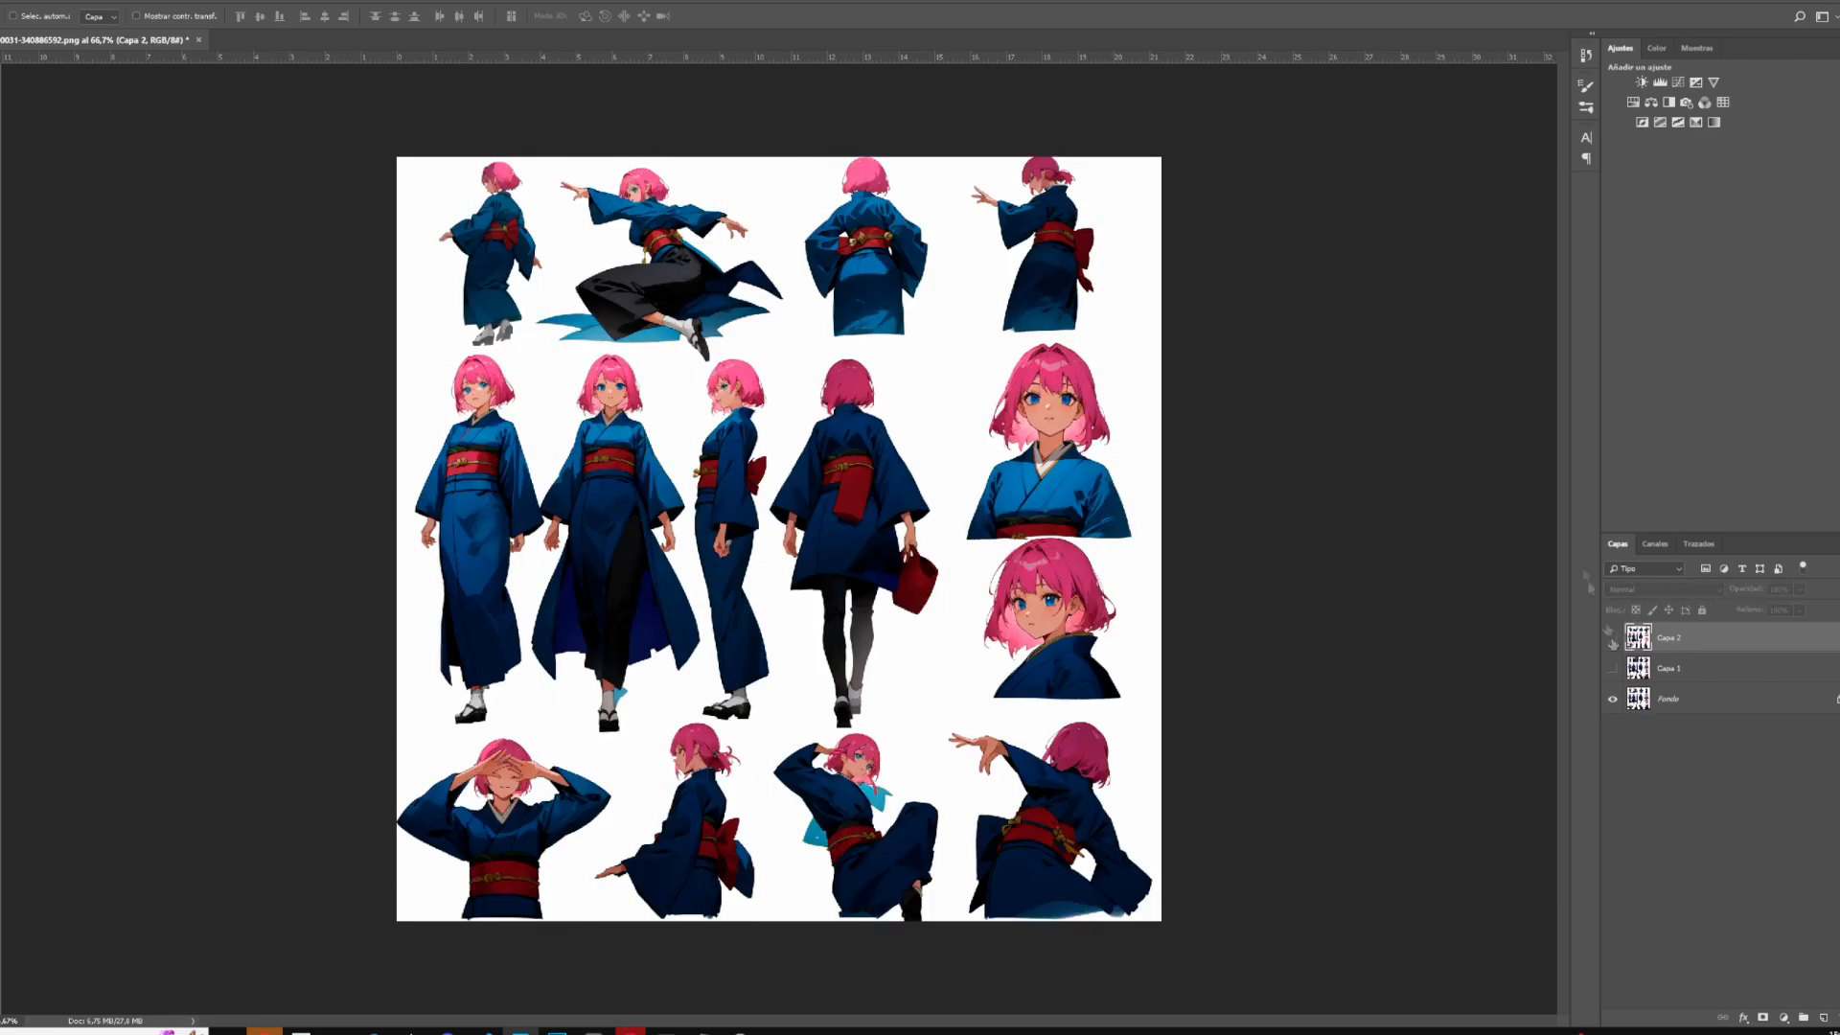
click(1613, 639)
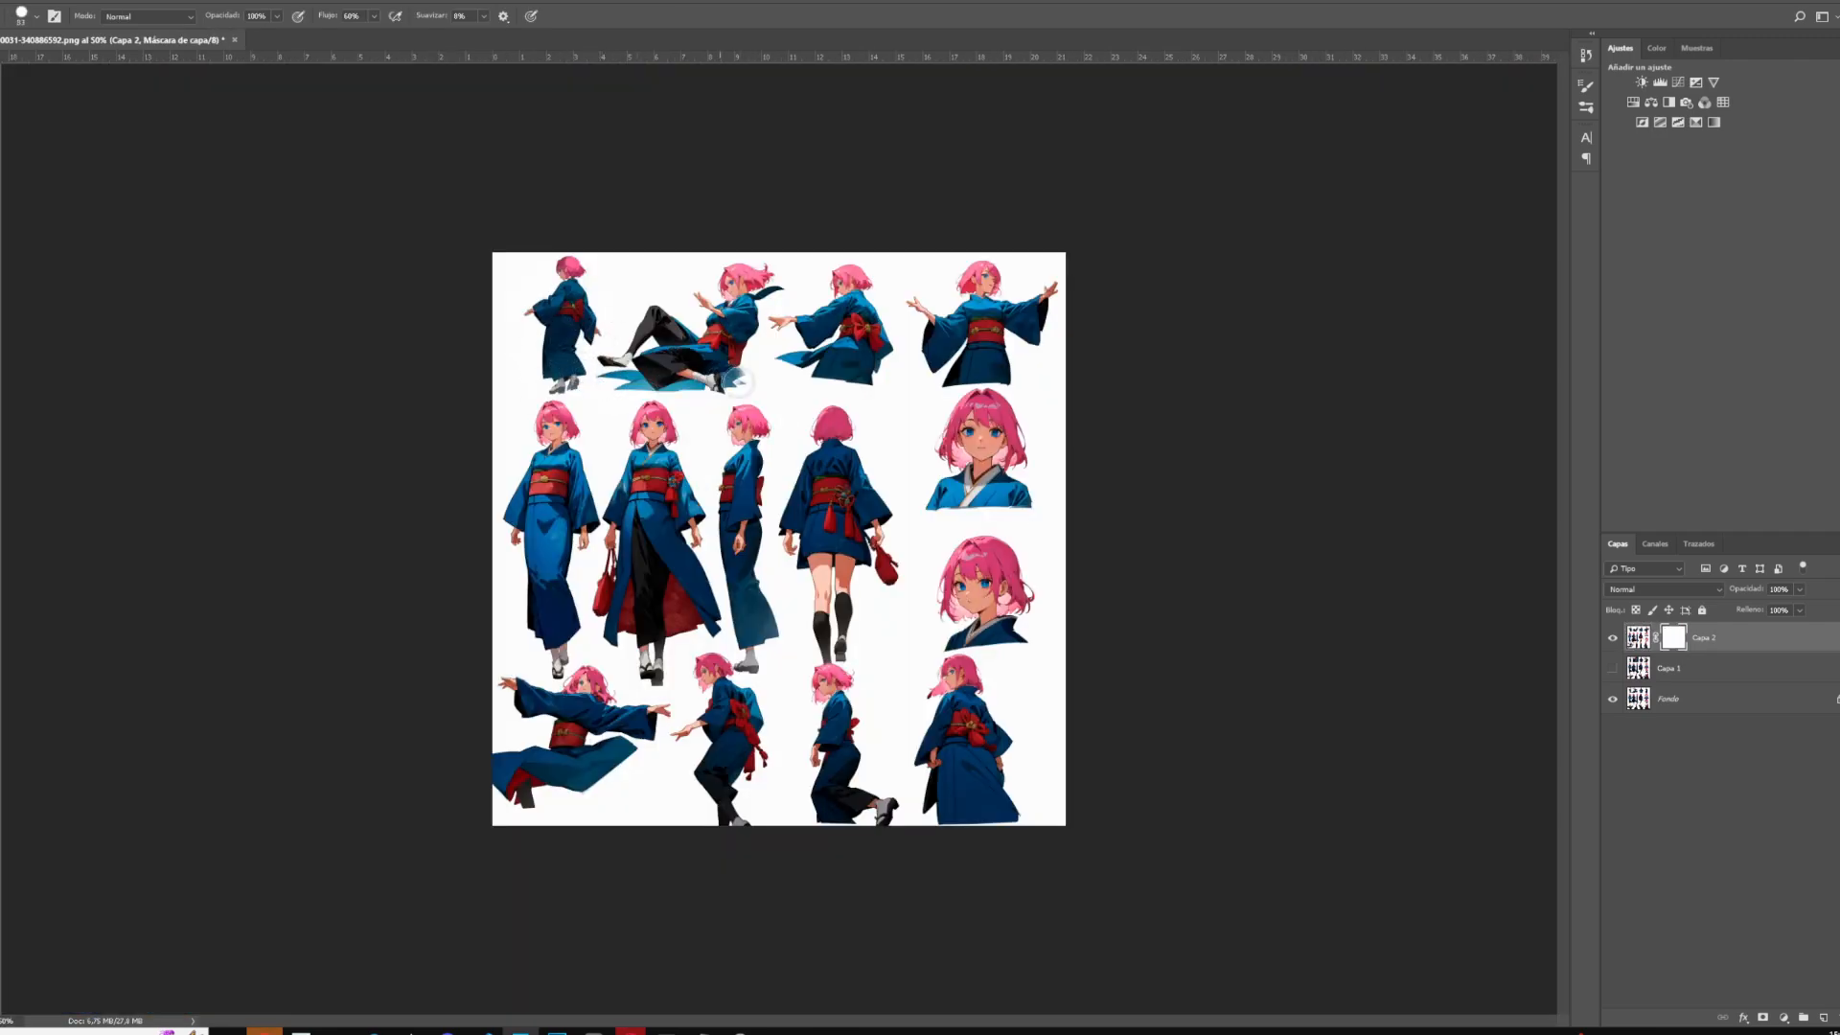
Paint on Capa 2's mask to swap in underlying versions of the seated pose, bust portrait and bottom-row figure, checking against Capa 1.
drag(738, 381, 686, 366)
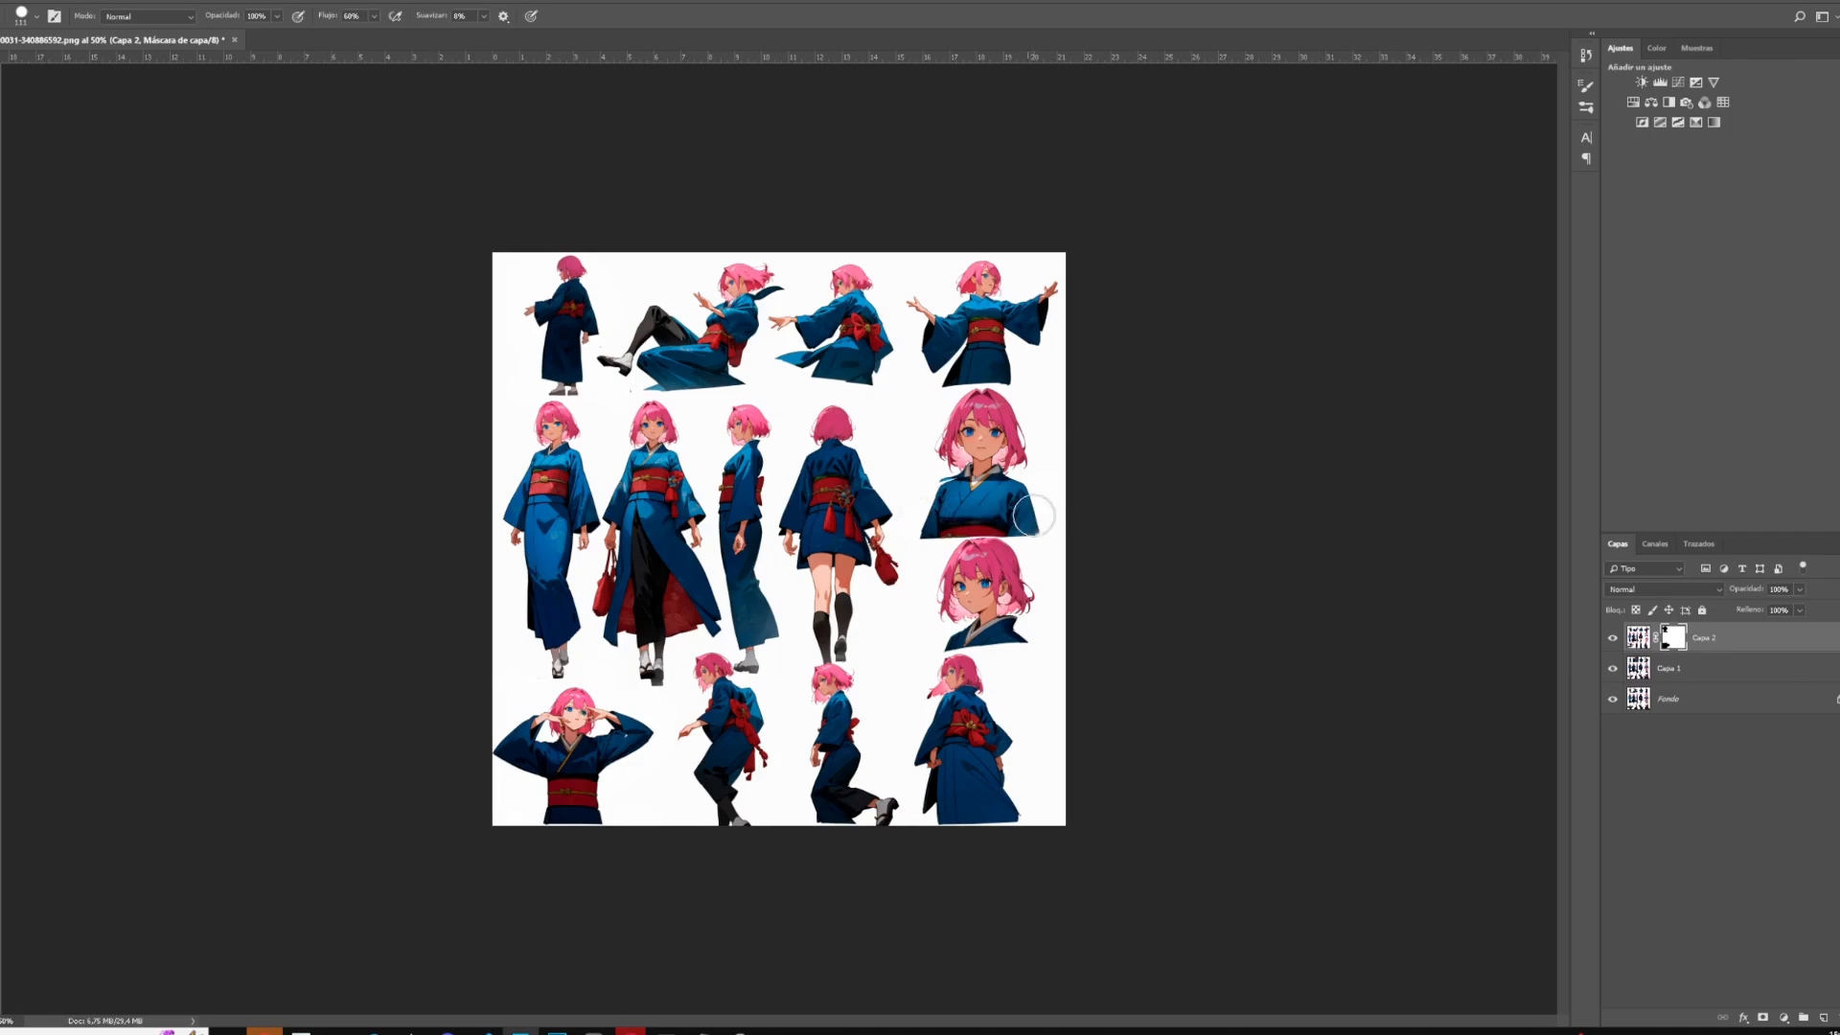
drag(921, 530, 930, 469)
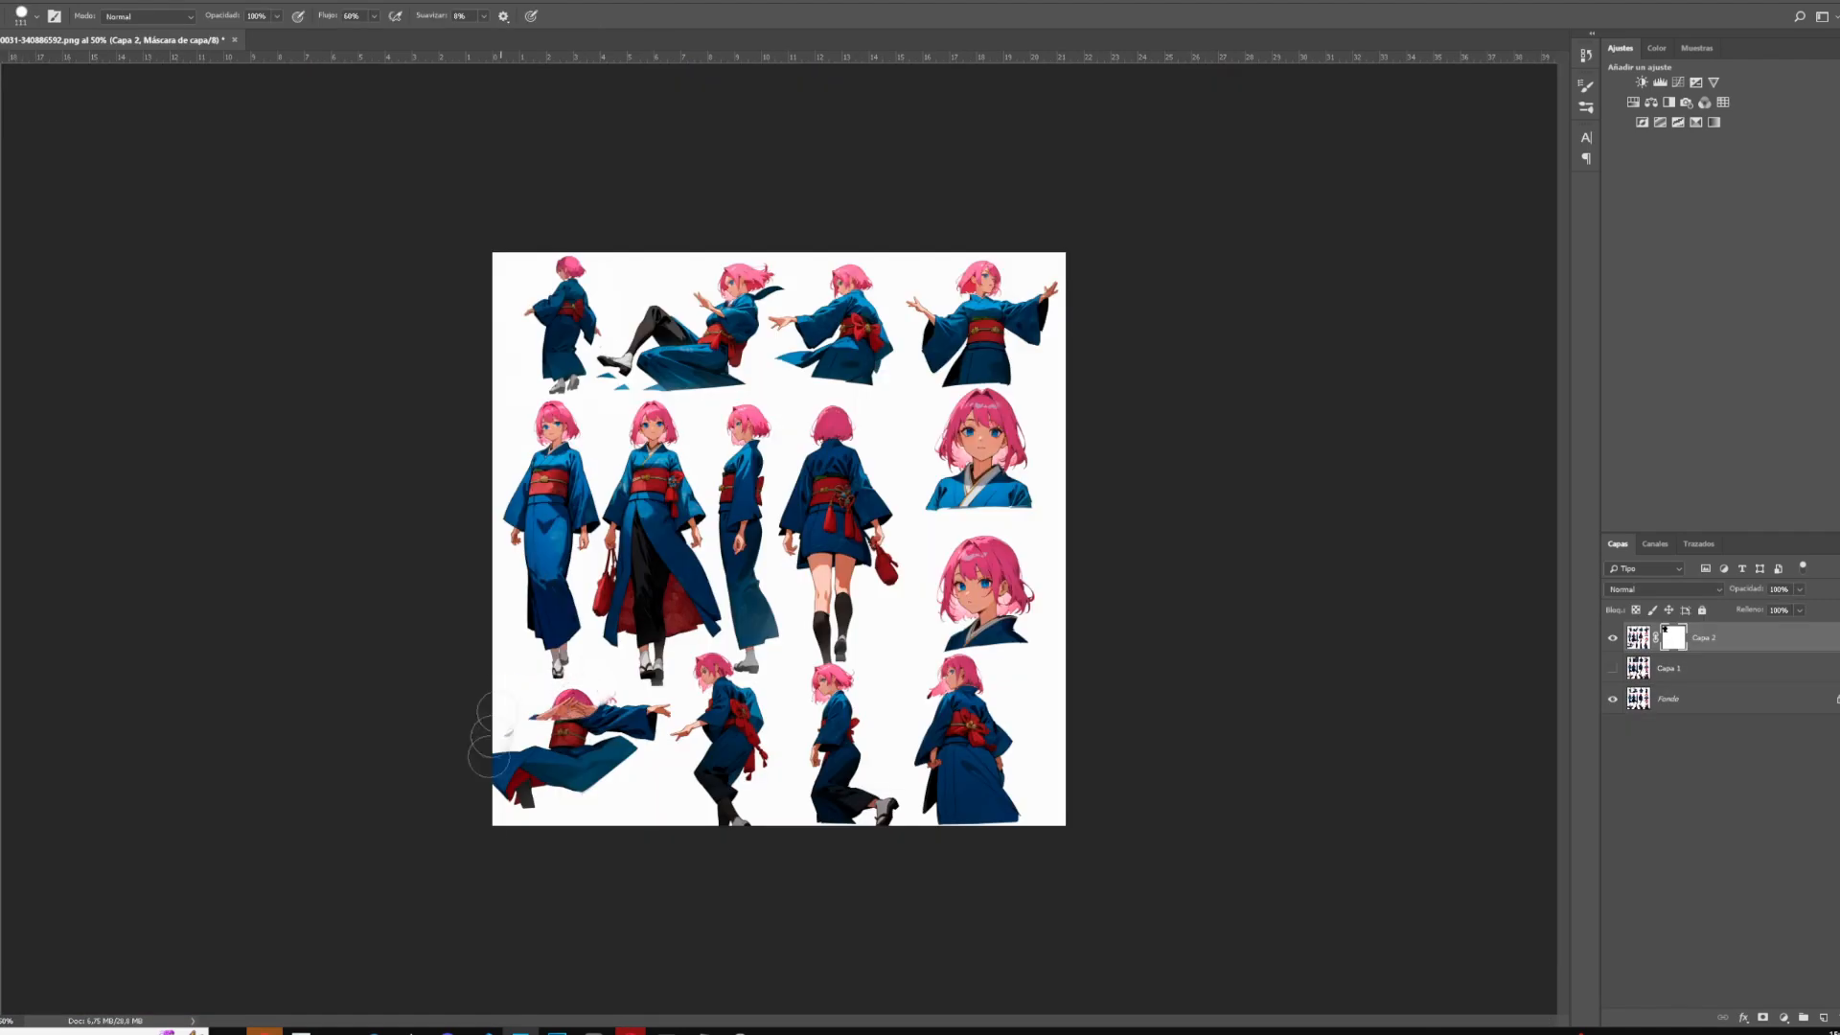
mouse_move(489, 742)
mouse_down()
mouse_move(623, 757)
mouse_move(583, 796)
mouse_up()
click(1613, 644)
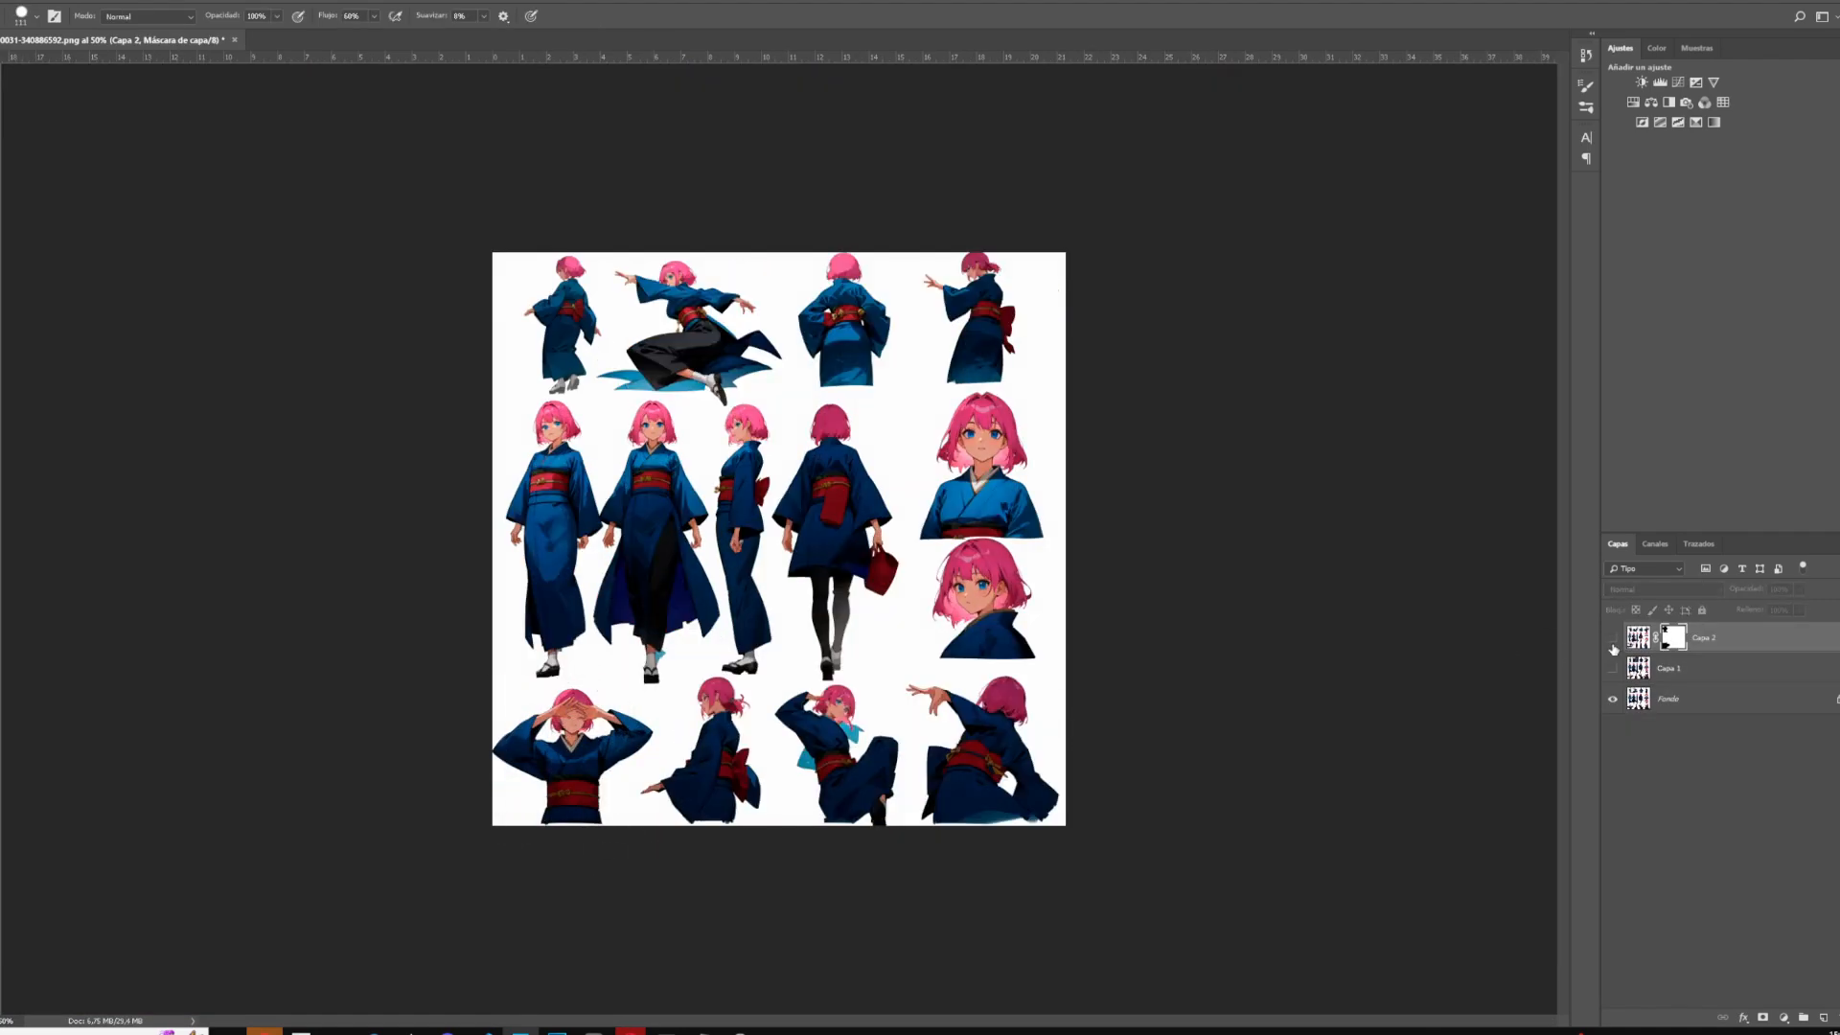
click(1613, 674)
click(1614, 674)
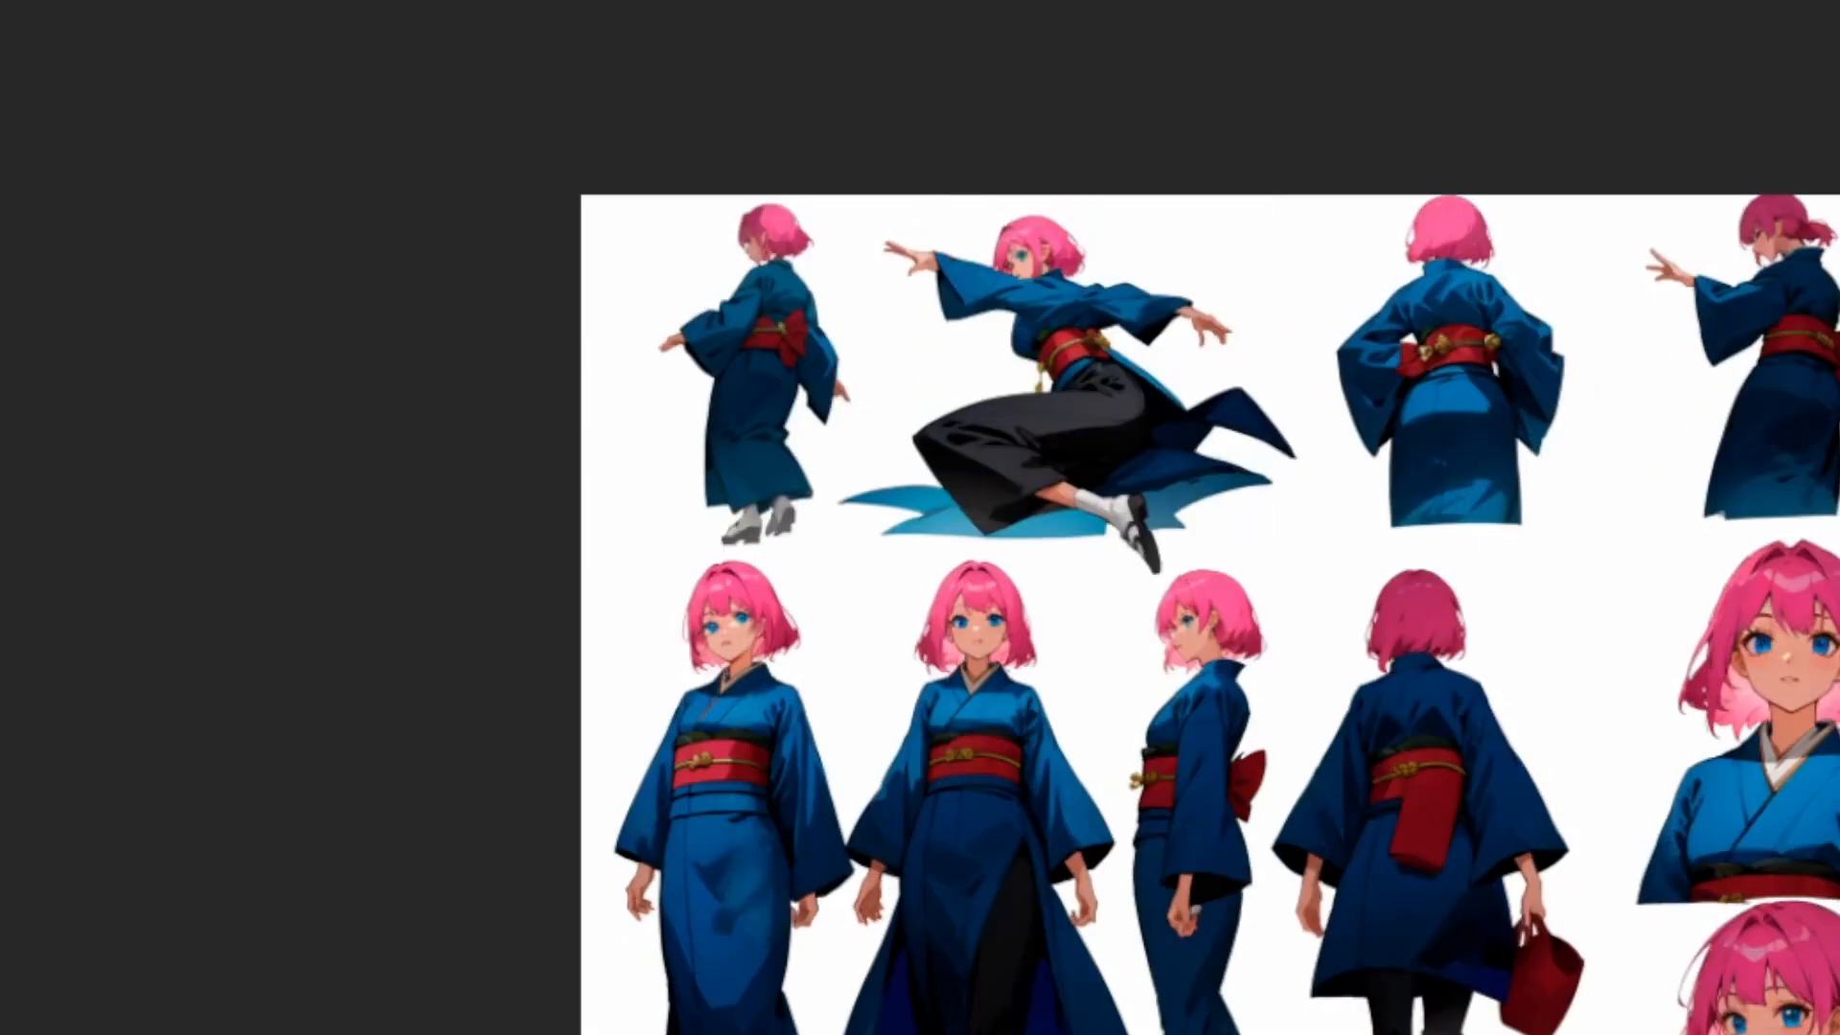
click(1614, 674)
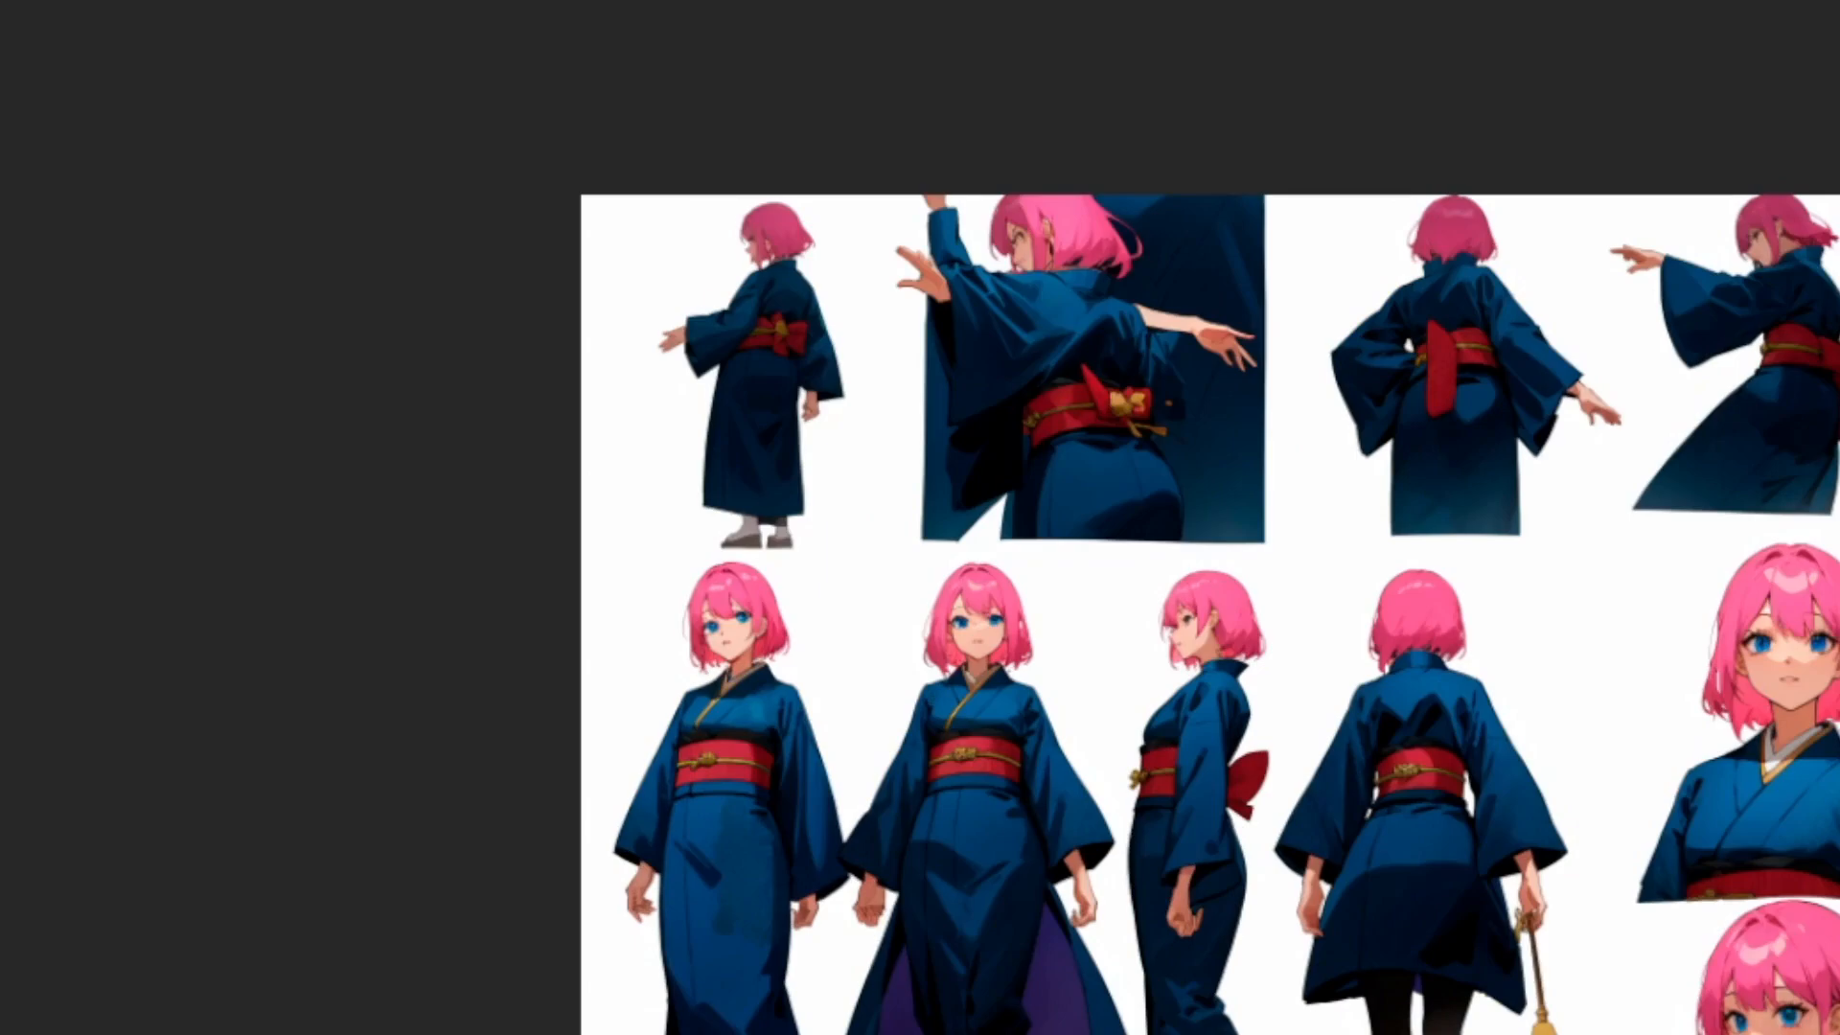
click(1614, 674)
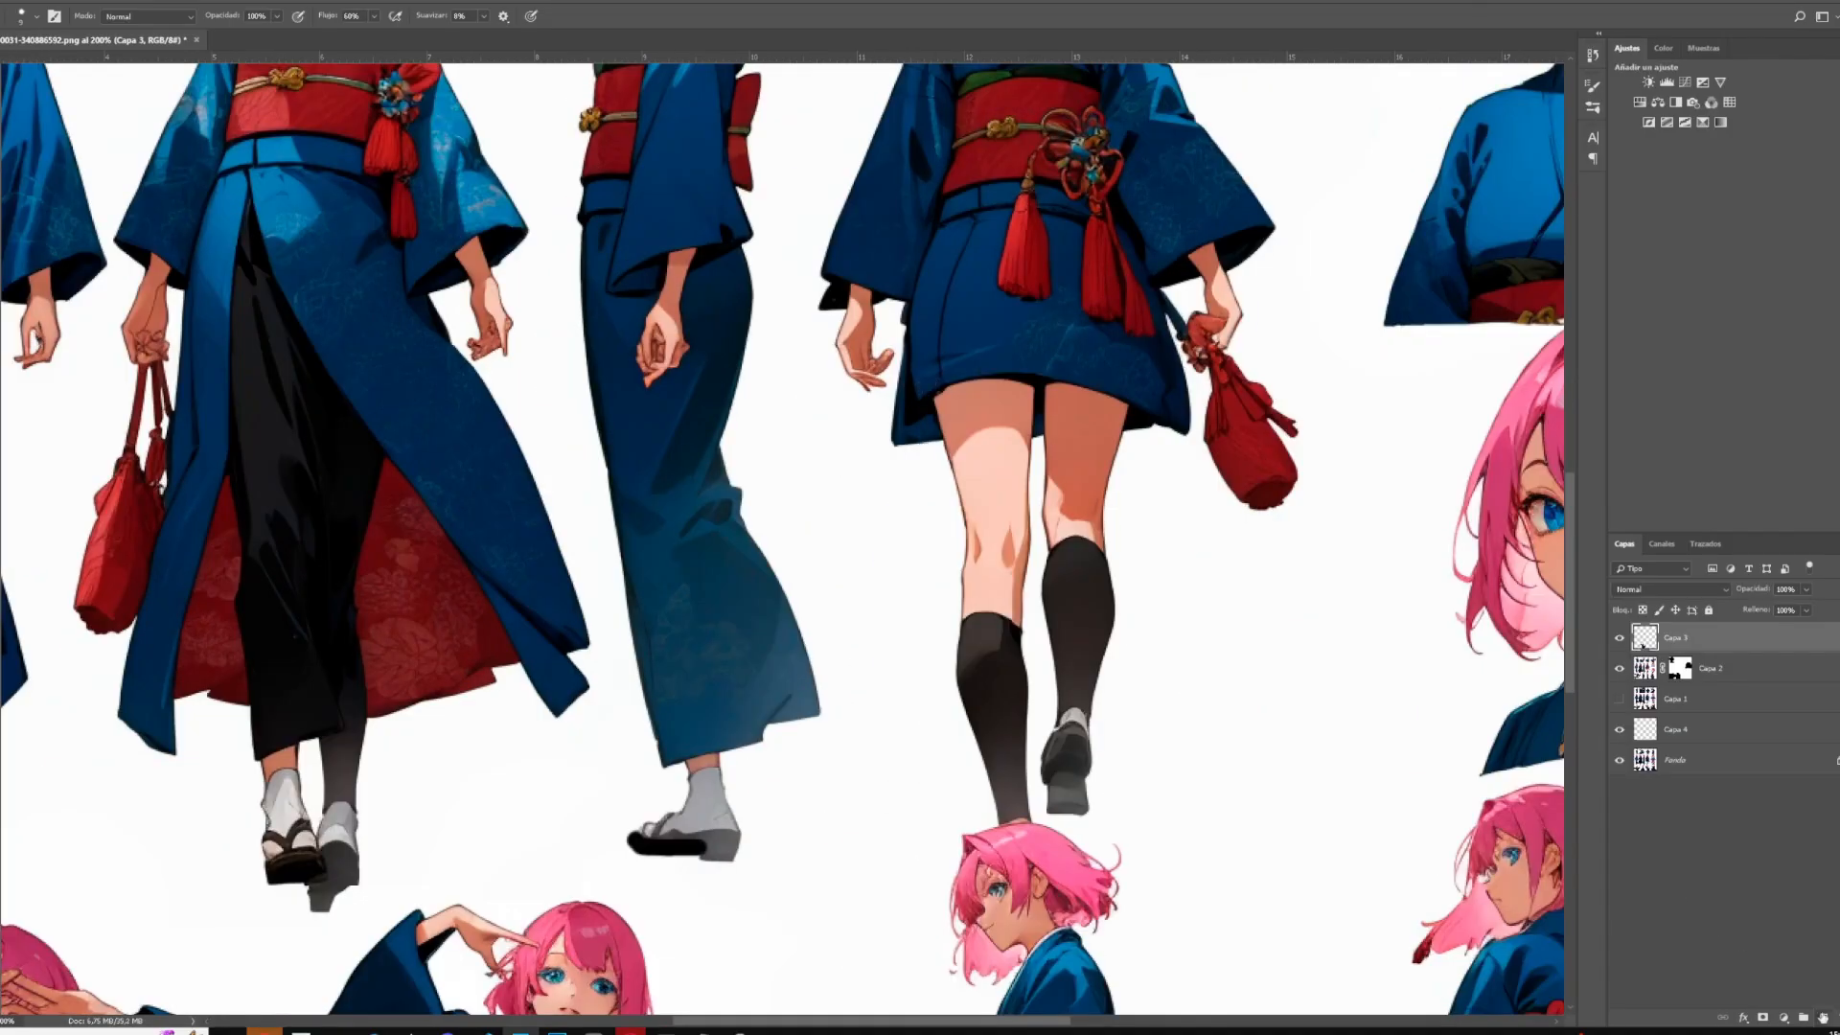
Extend the back-view figure's kimono into a long blue skirt on new layers and paint out her red bag.
key(ctrl+shift+alt+n)
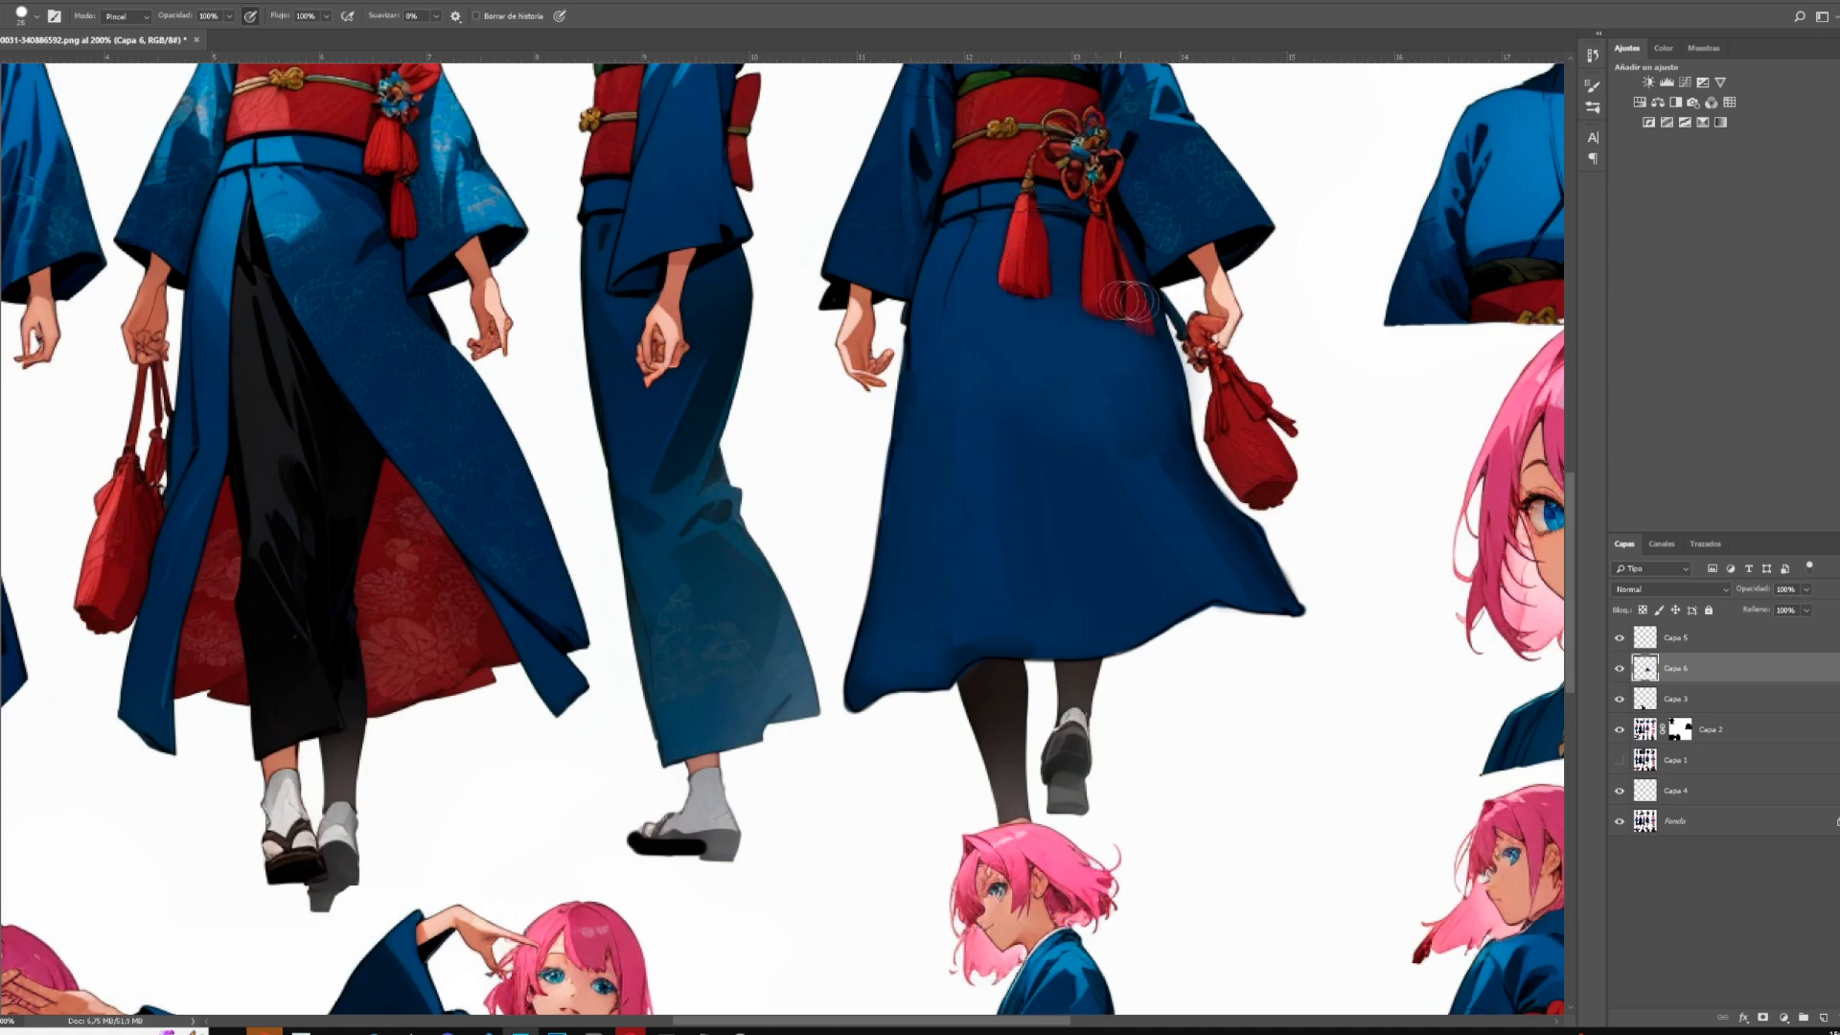
key(ctrl+minus)
key(ctrl+minus)
key(ctrl+minus)
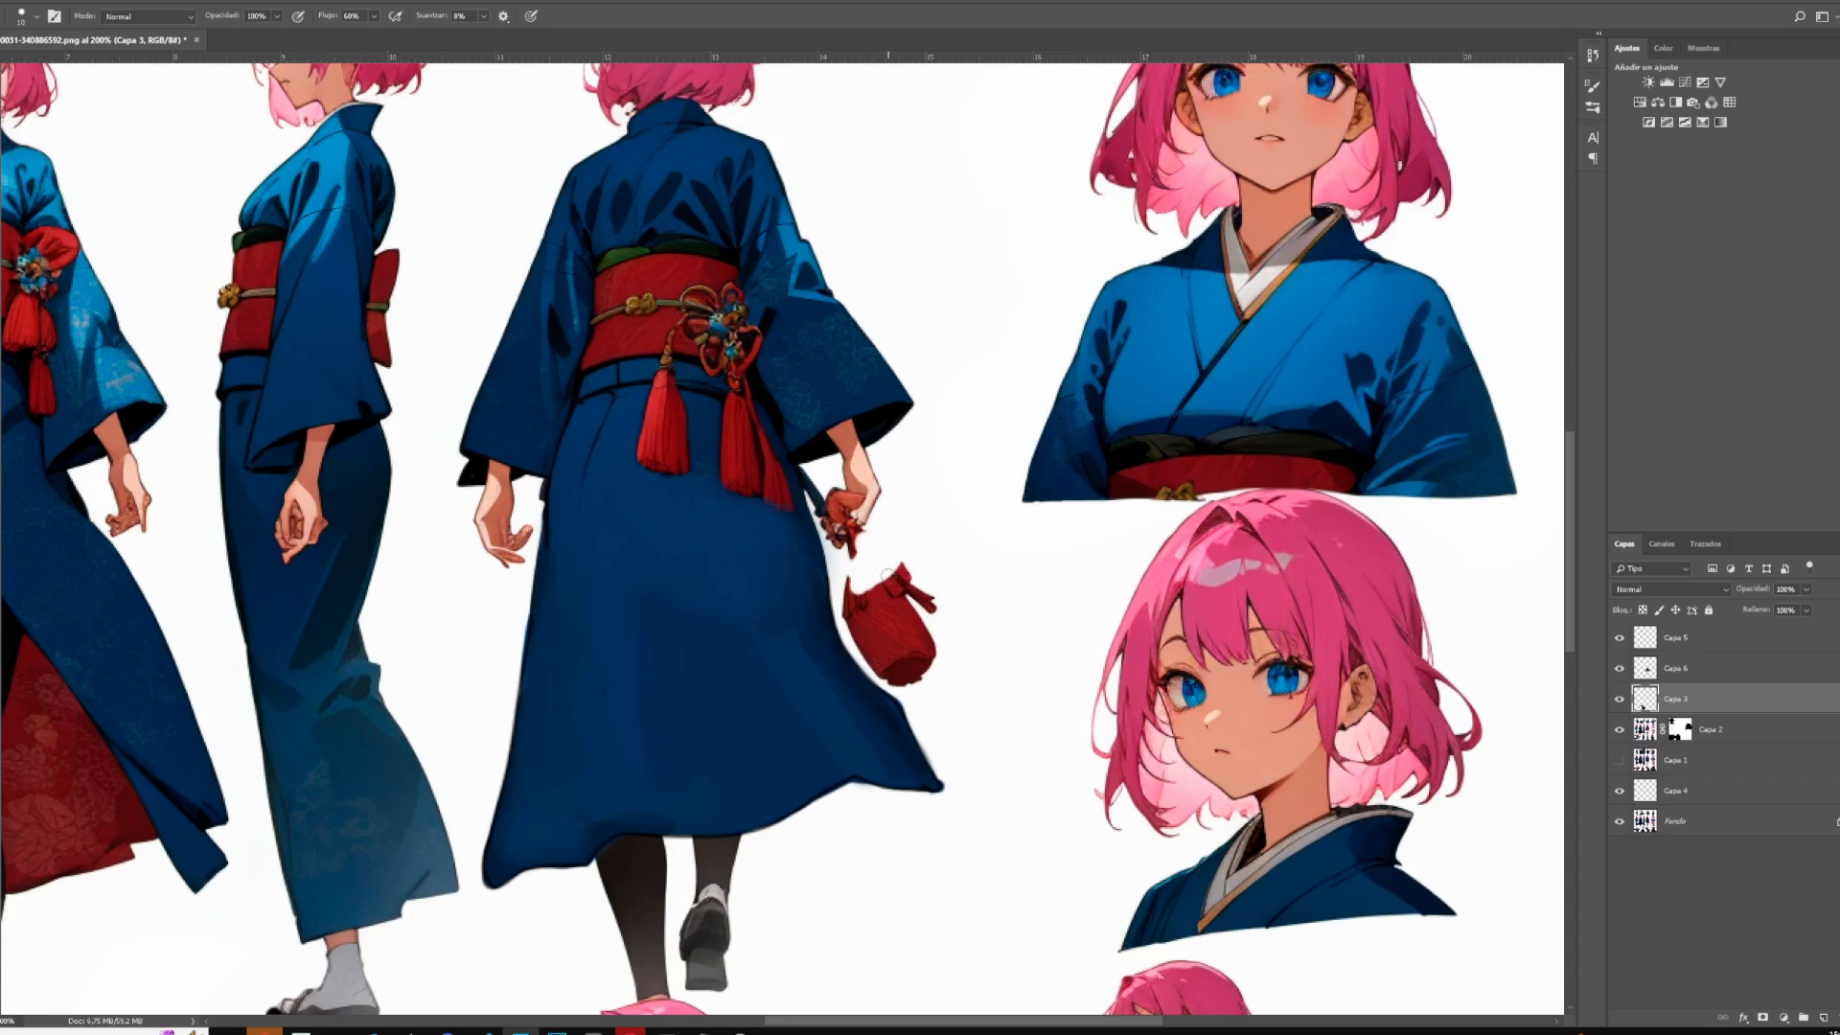
drag(843, 554, 941, 664)
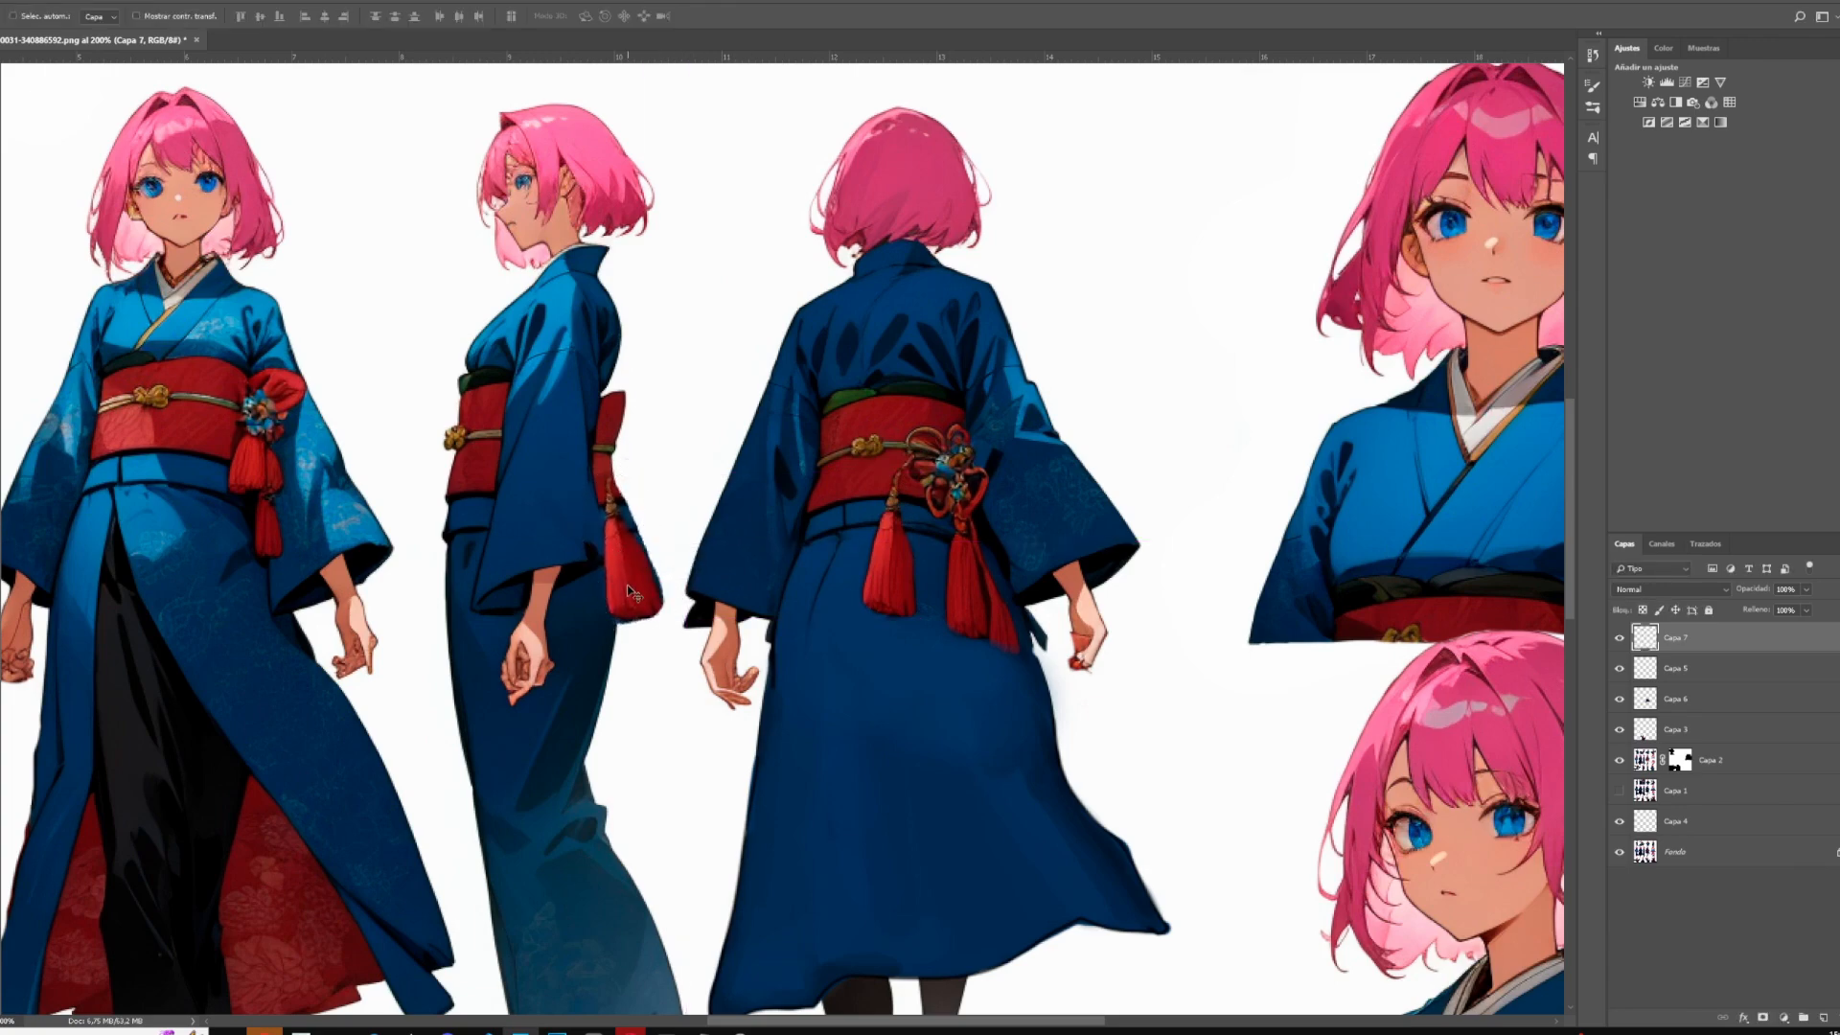
Fit a red tassel copy onto the crouching figure's belt and transform the red bow over the bottom-row back-view figure's sash.
key(ctrl+plus)
key(b)
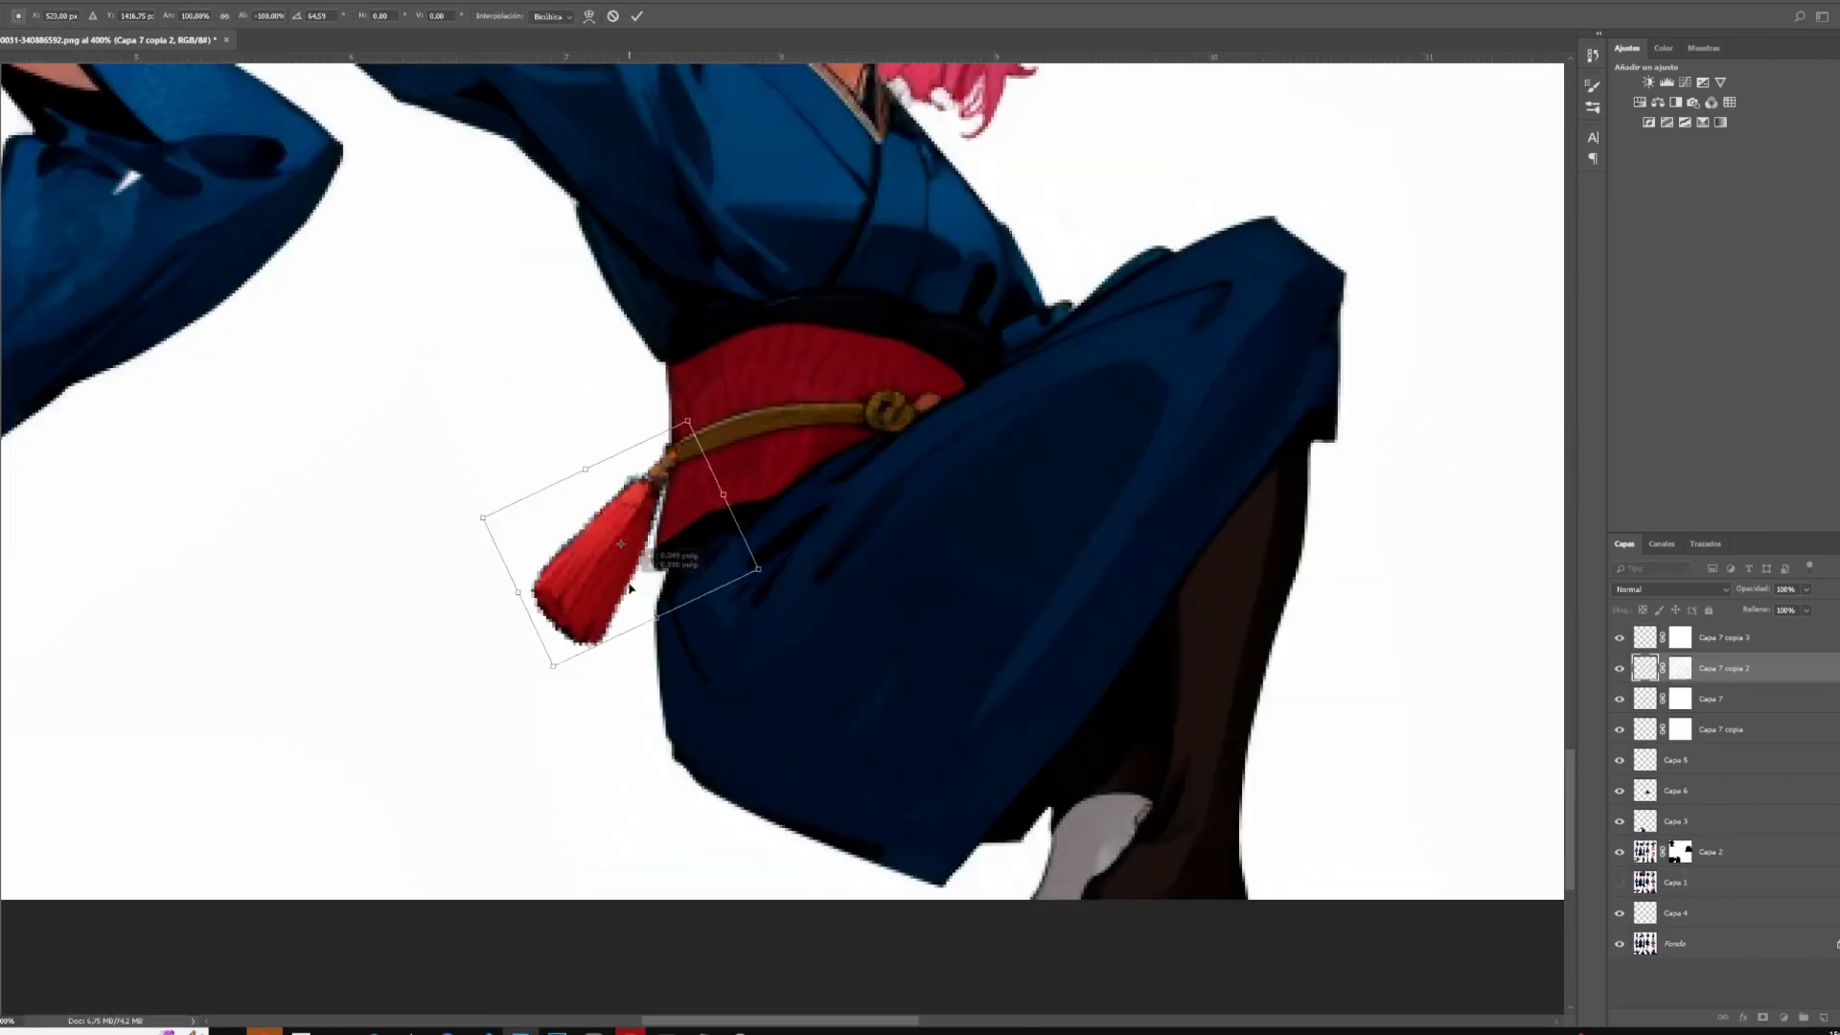
right_click(628, 580)
click(661, 673)
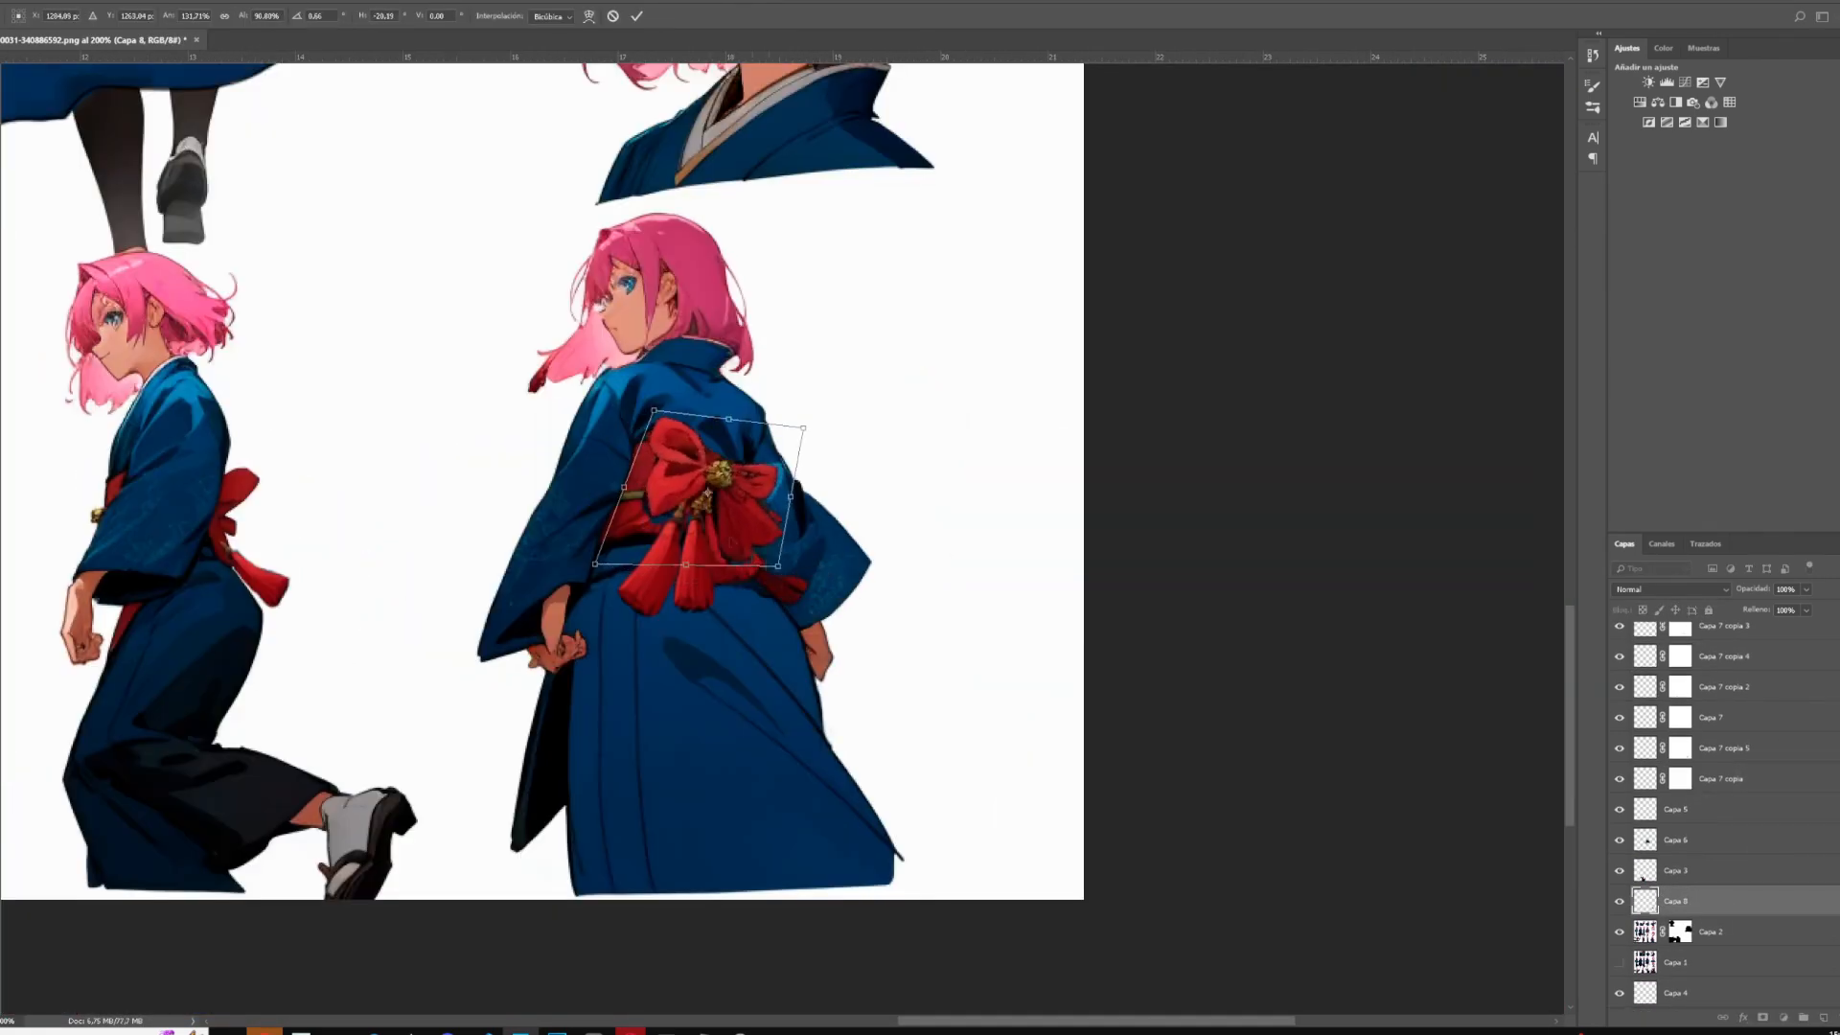
drag(714, 569, 736, 570)
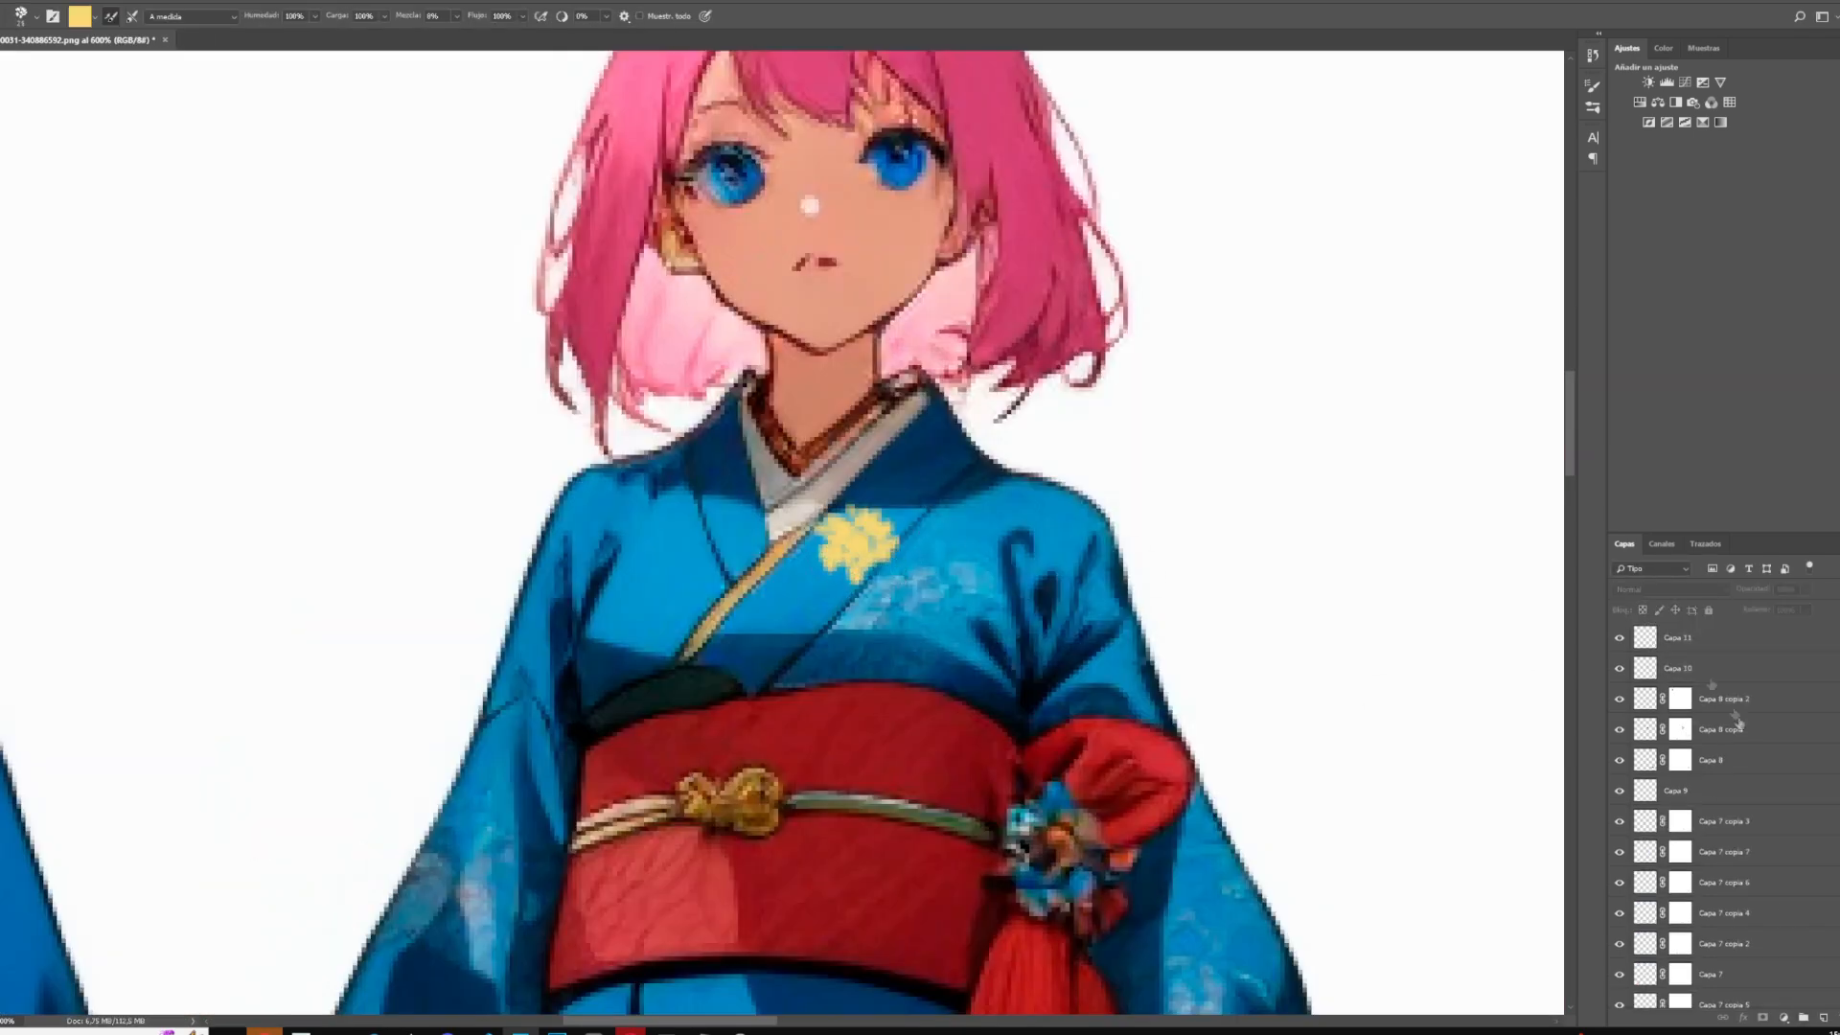
Shade the yellow chest flower with darker gold #c5ad4b, choose a near-white highlight colour and reorder the new layer.
key(n)
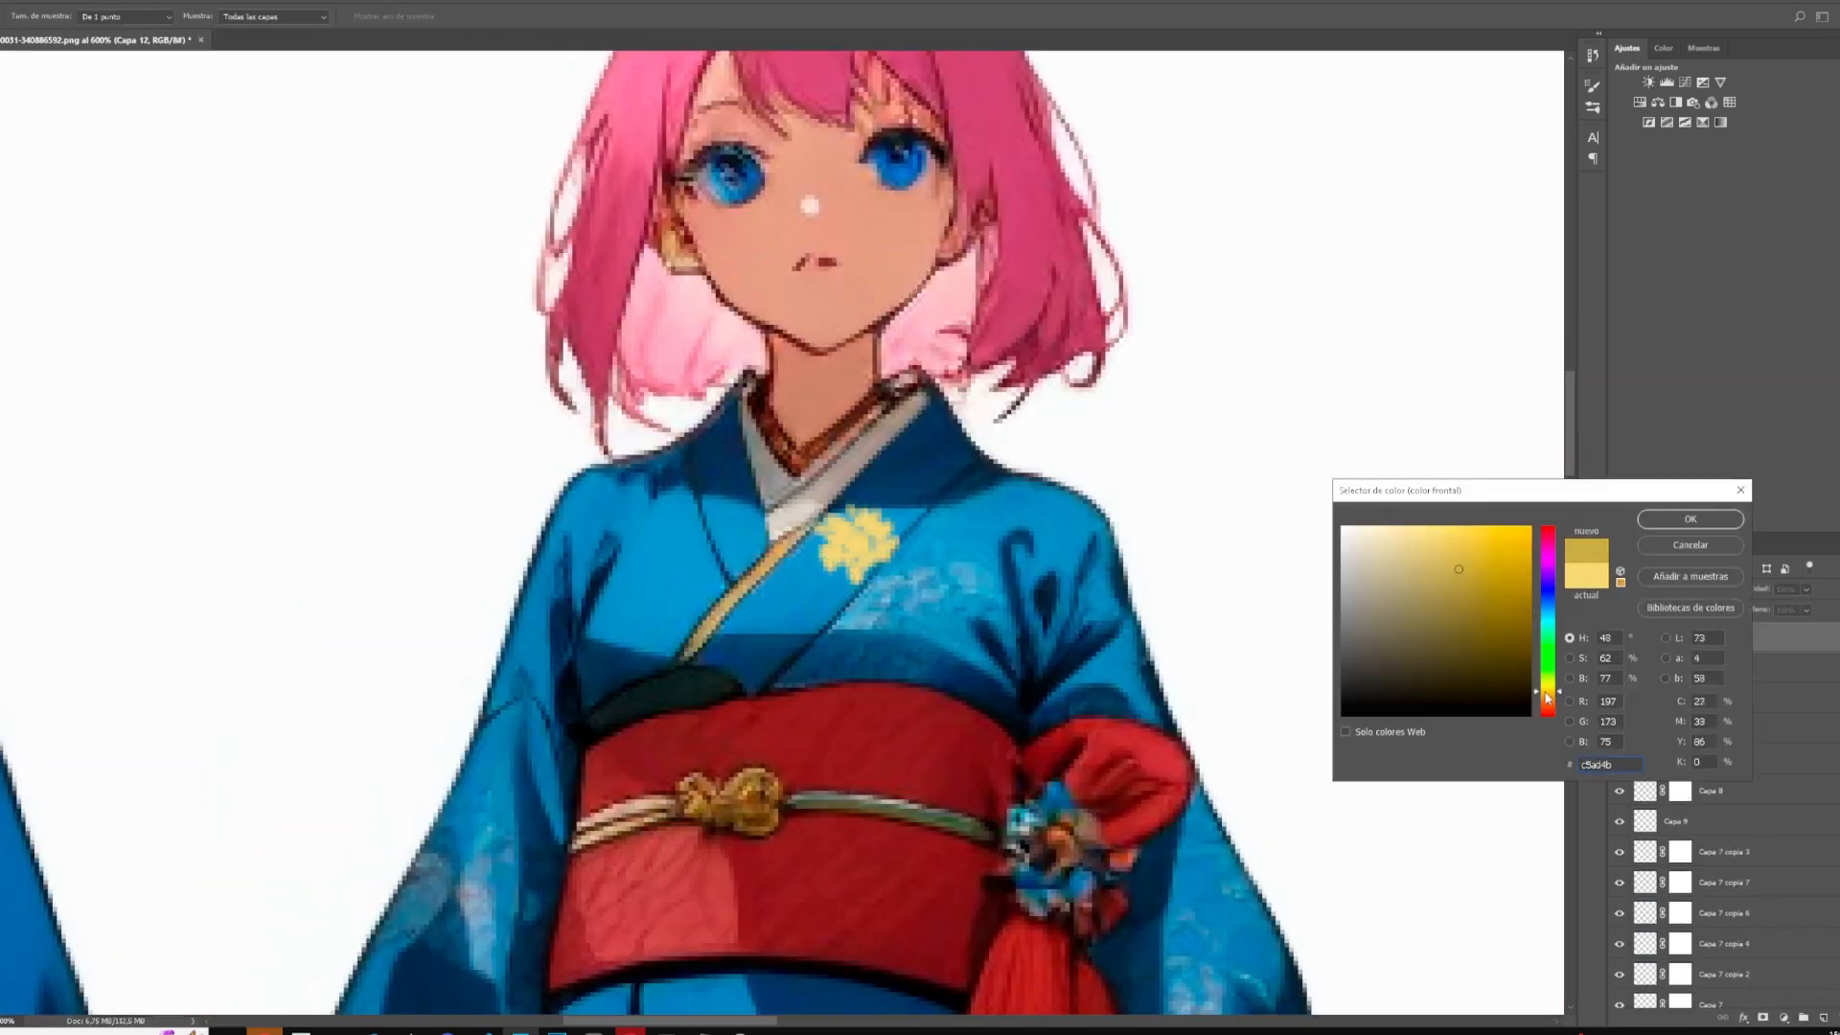
click(1668, 525)
key(n)
click(1368, 531)
click(1689, 521)
click(1823, 1018)
drag(1718, 638, 1718, 684)
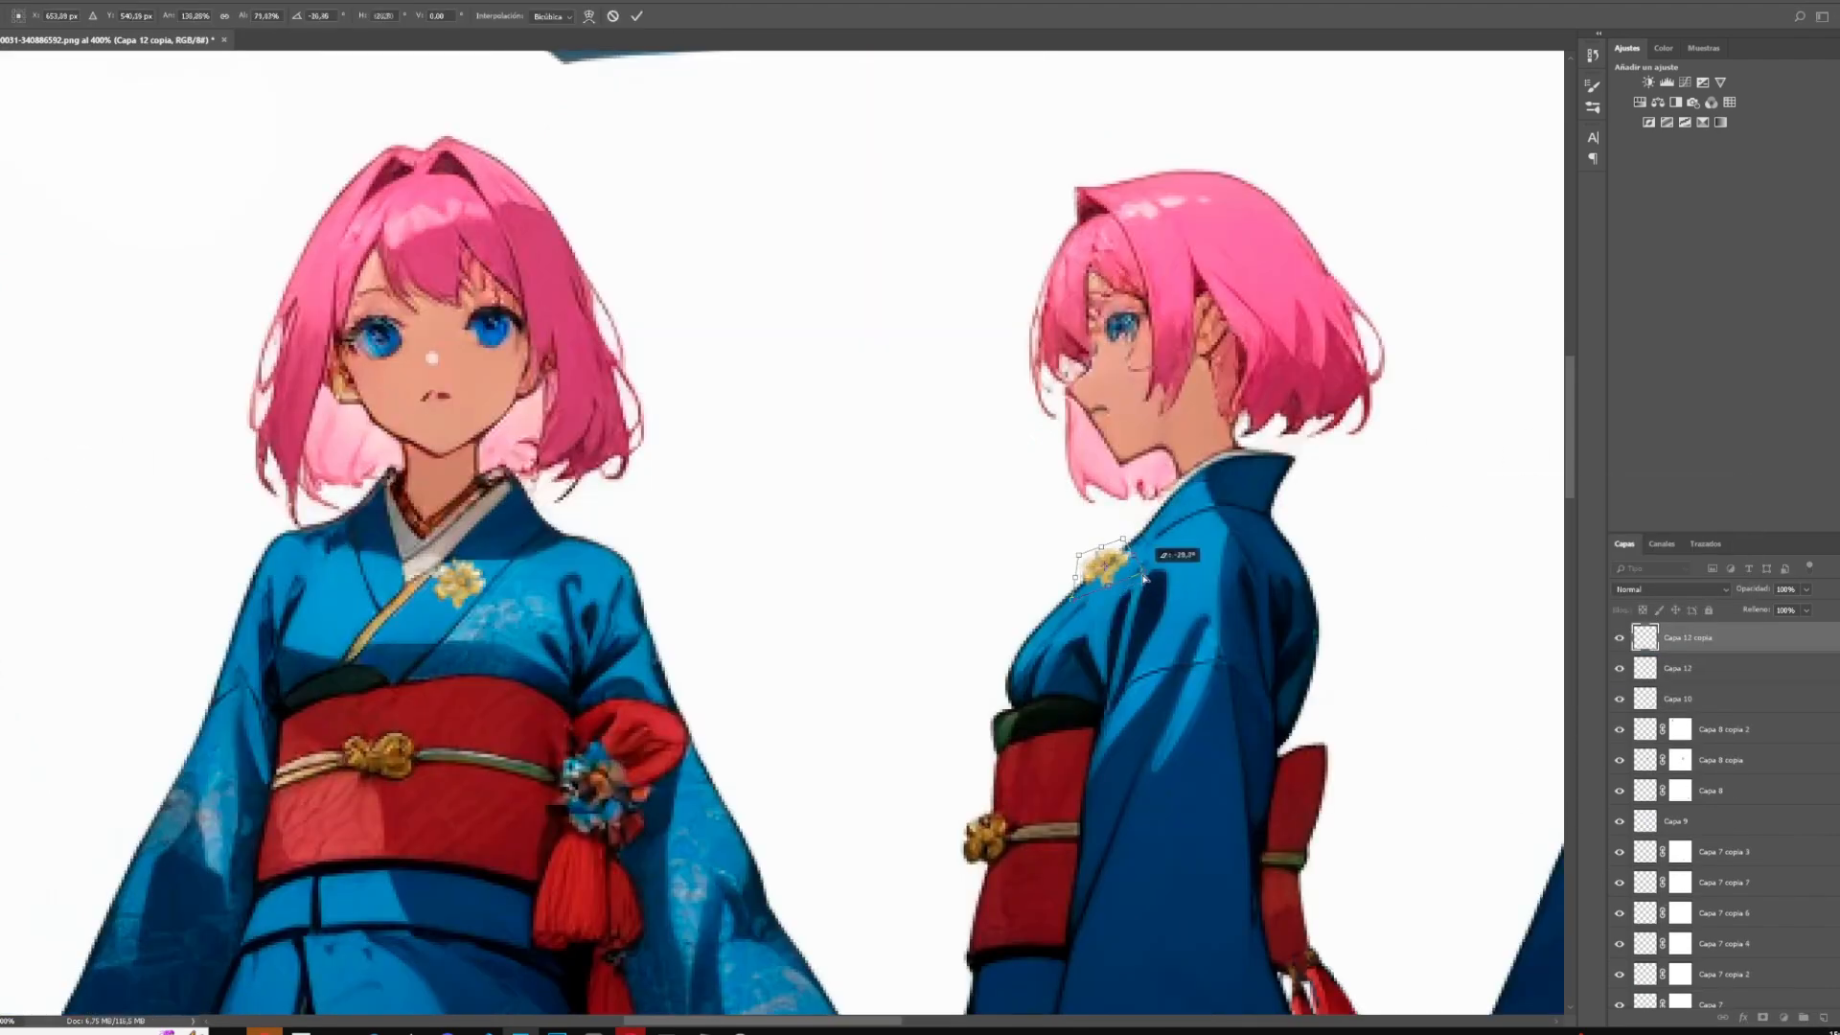
Place a copy of the gold flower in the white space between the front-view and profile figures.
drag(1104, 567, 773, 526)
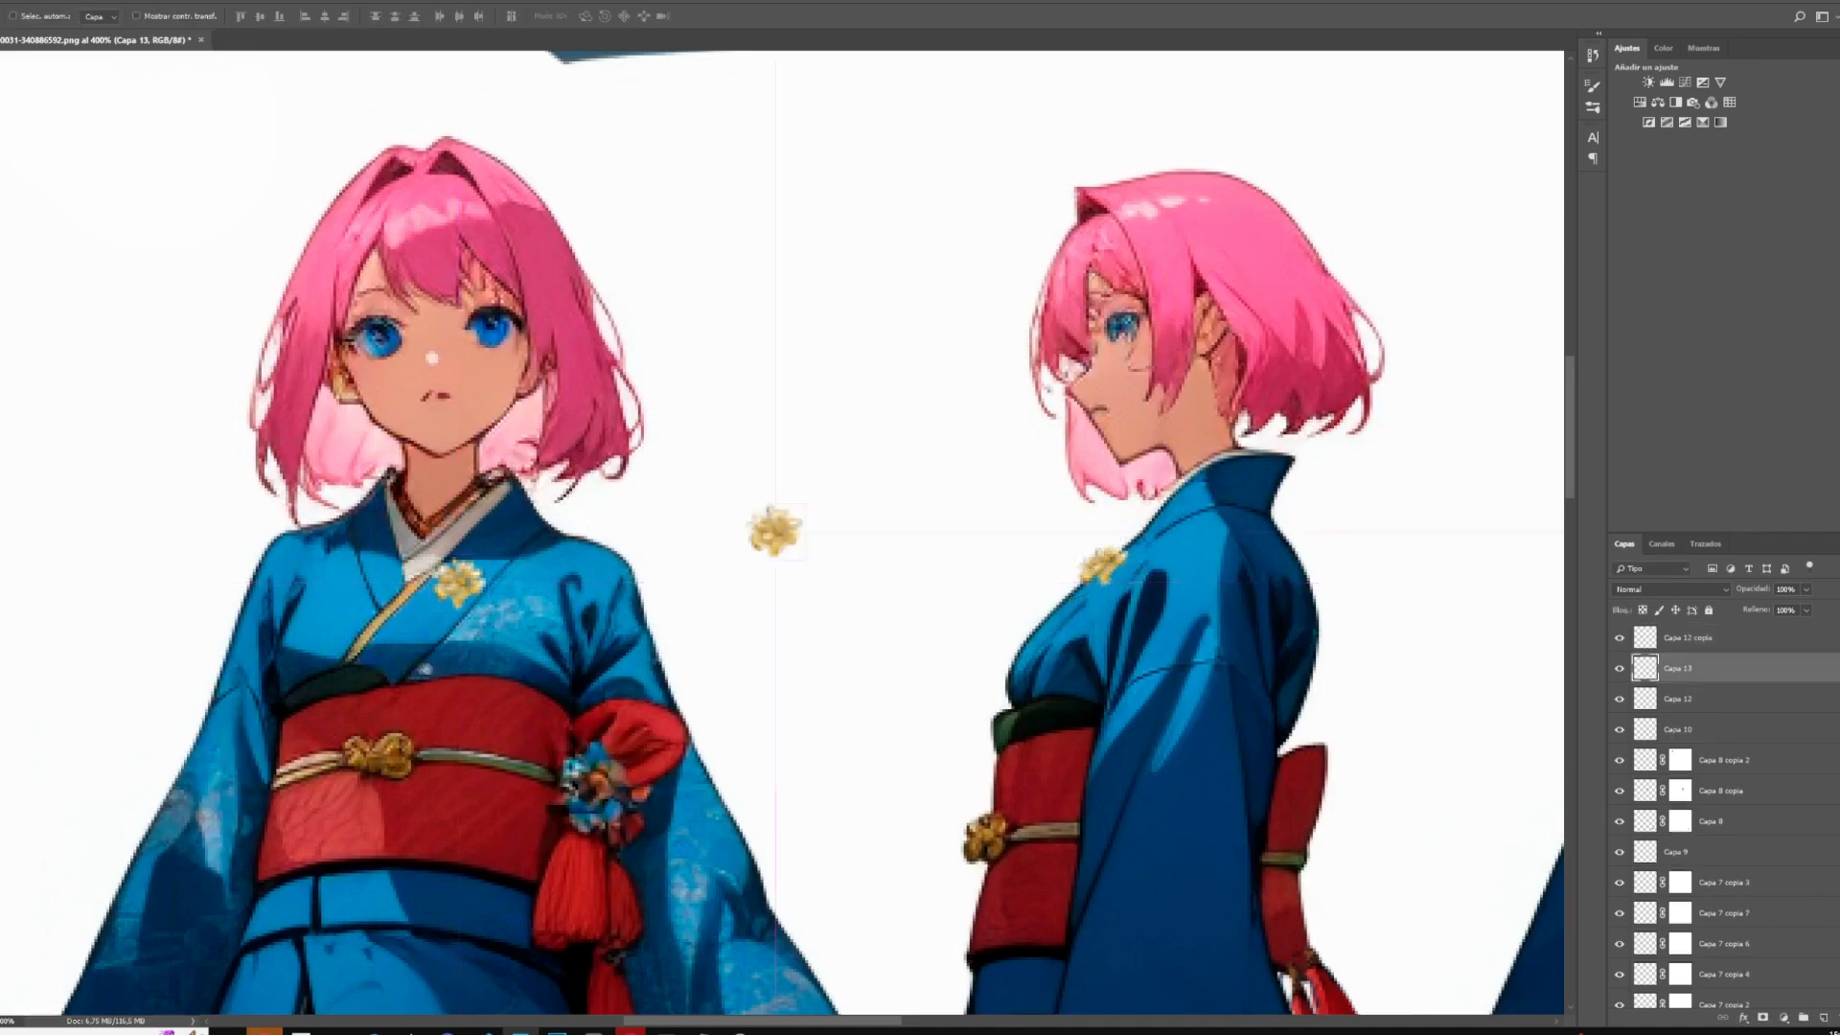
click(1553, 657)
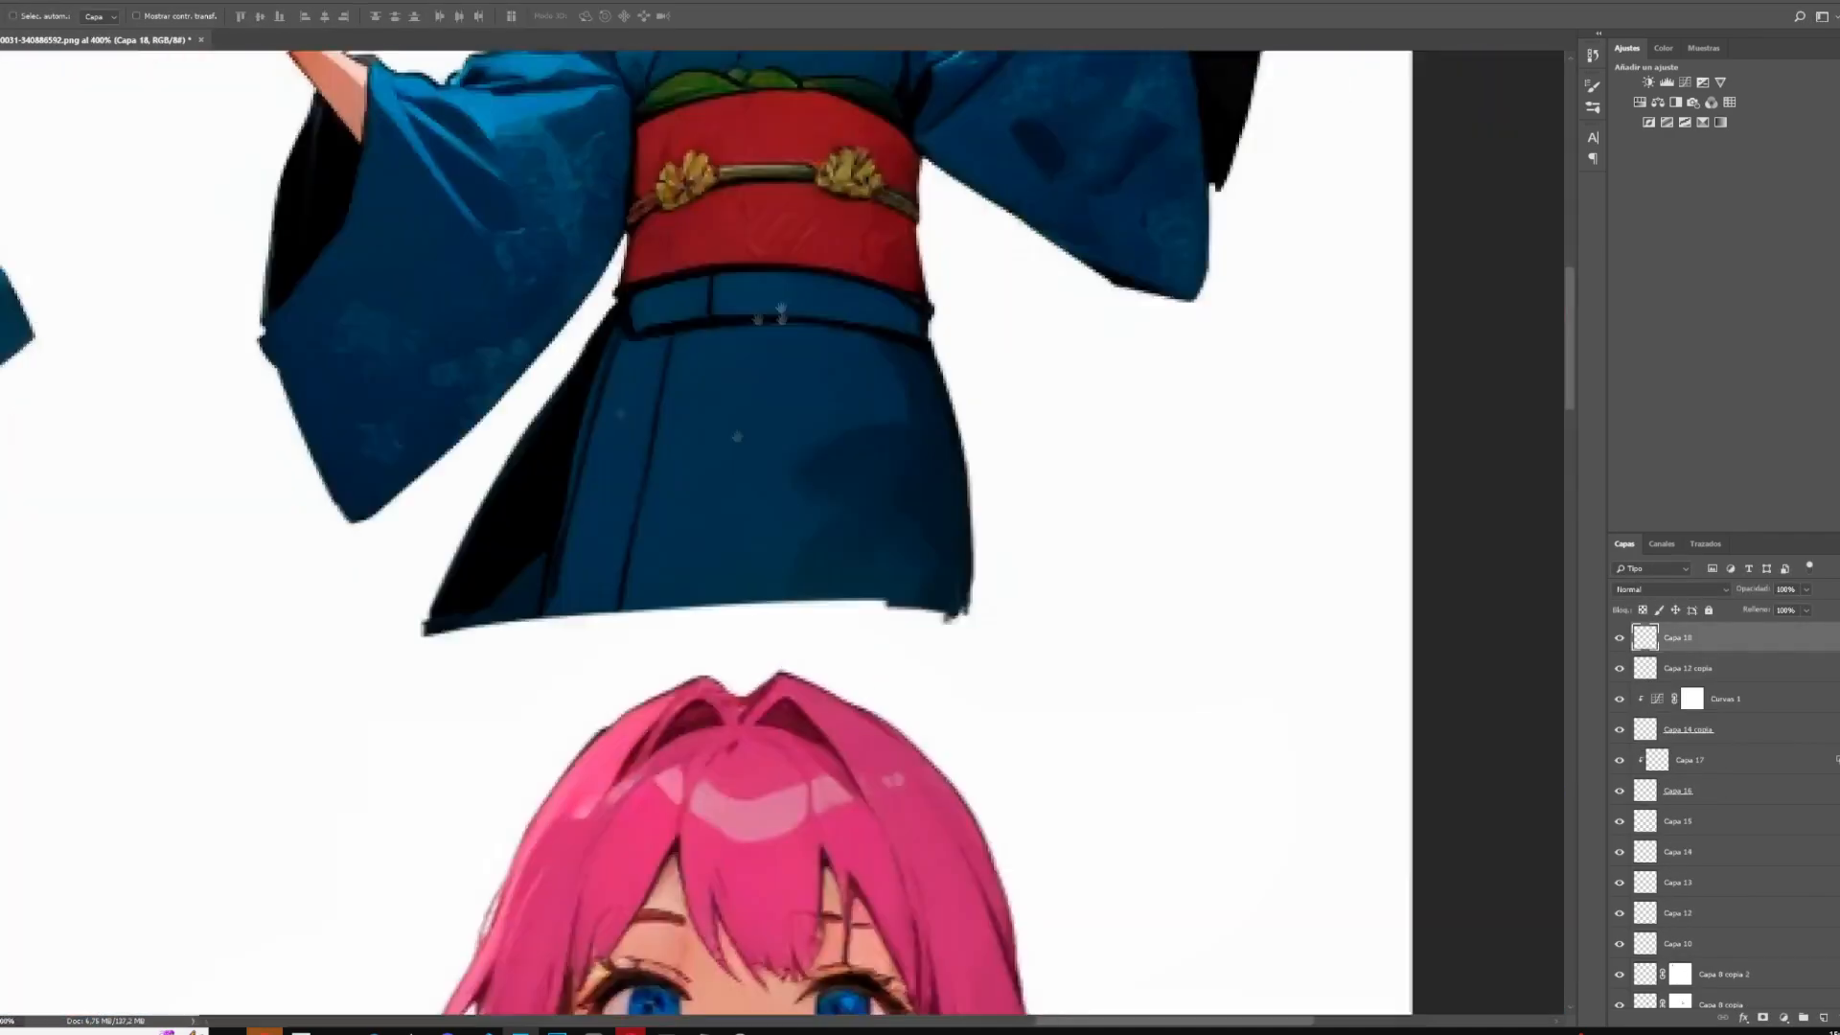
scroll(781, 311, up, 3)
scroll(777, 533, down, 8)
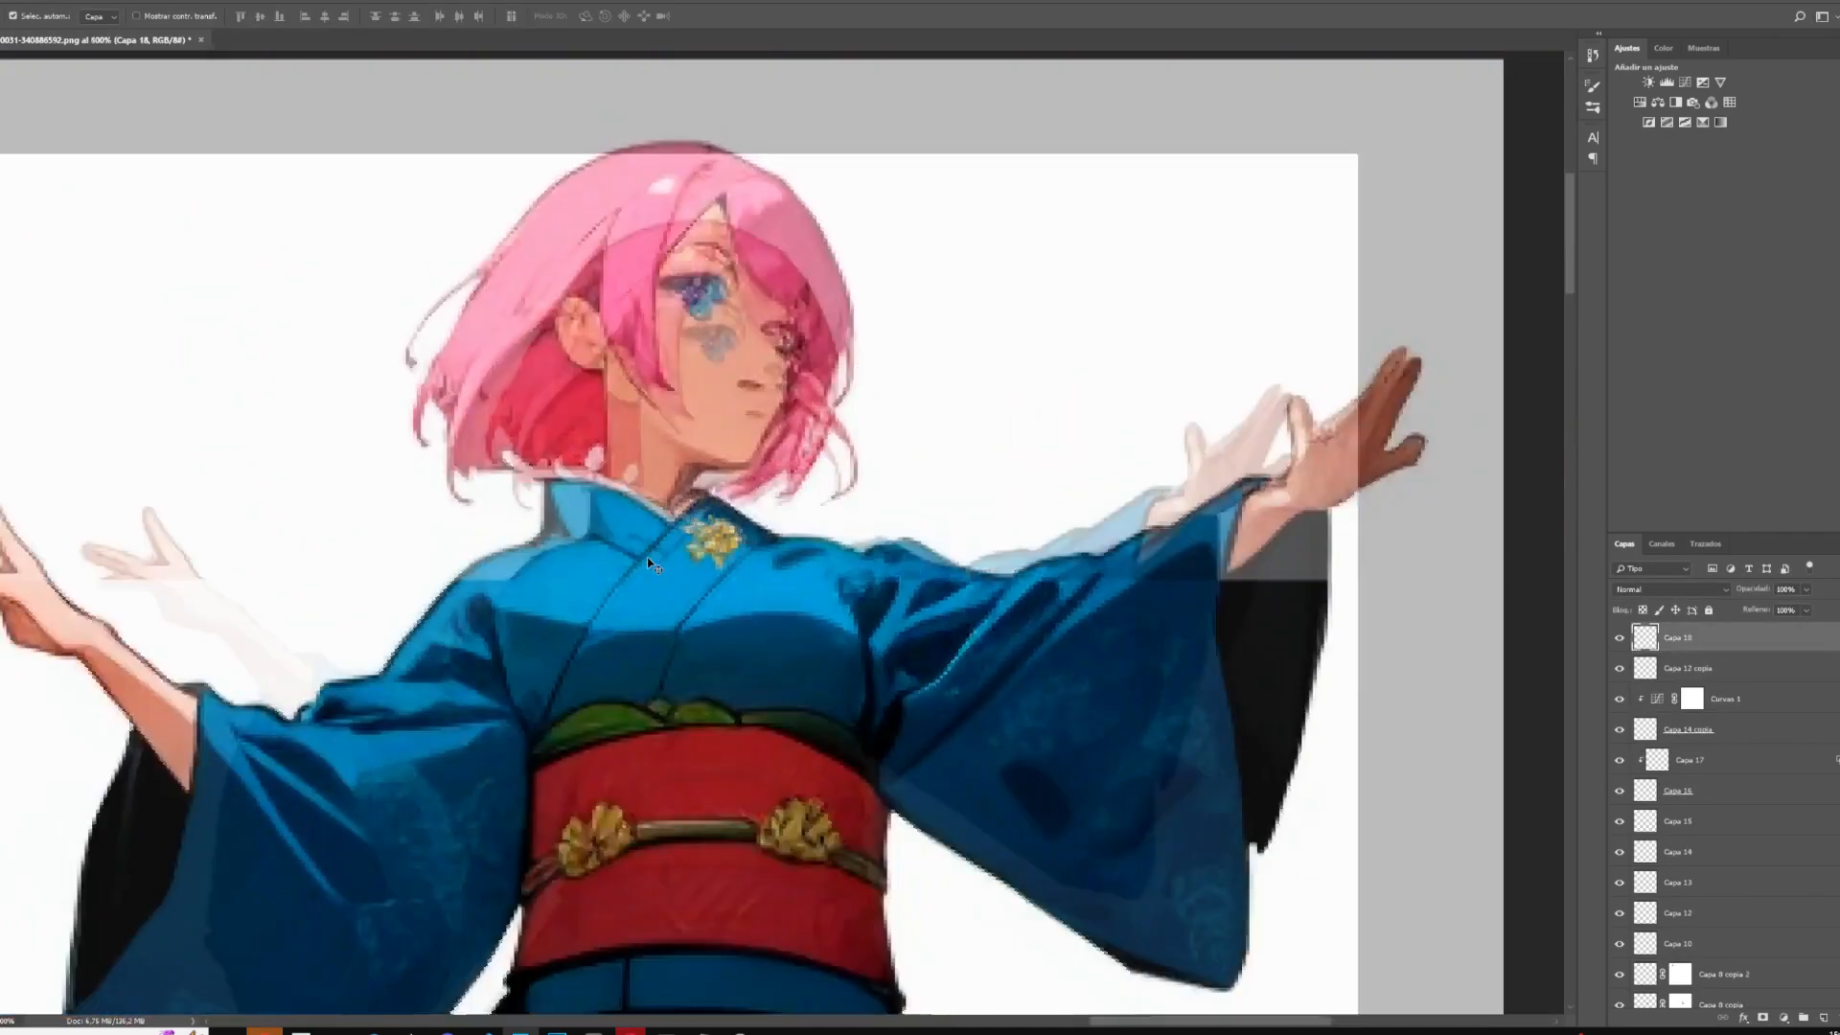
Add a Hue/Saturation adjustment and brush over the sleeve area of the figure with outstretched arms.
key(b)
click(1640, 103)
drag(1193, 557, 1327, 548)
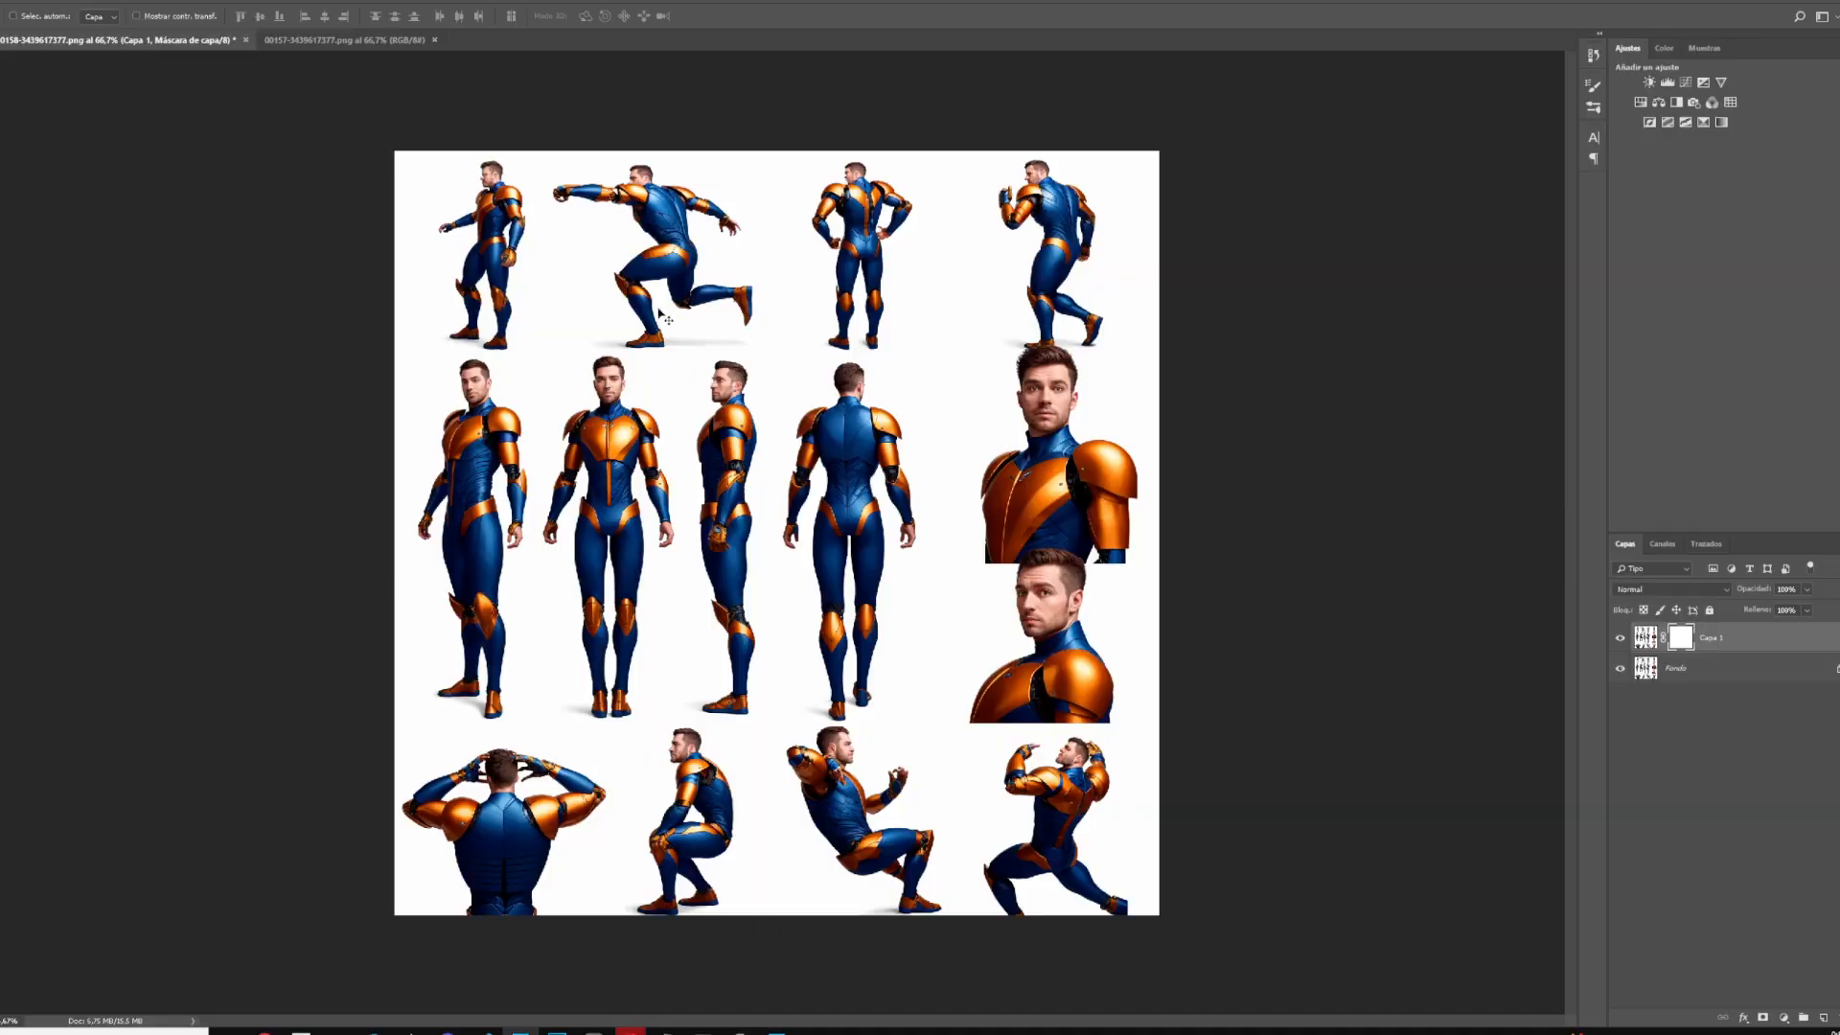
Activate the Brush tool for the Capa 1 mask on the armoured man's character sheet.
key(b)
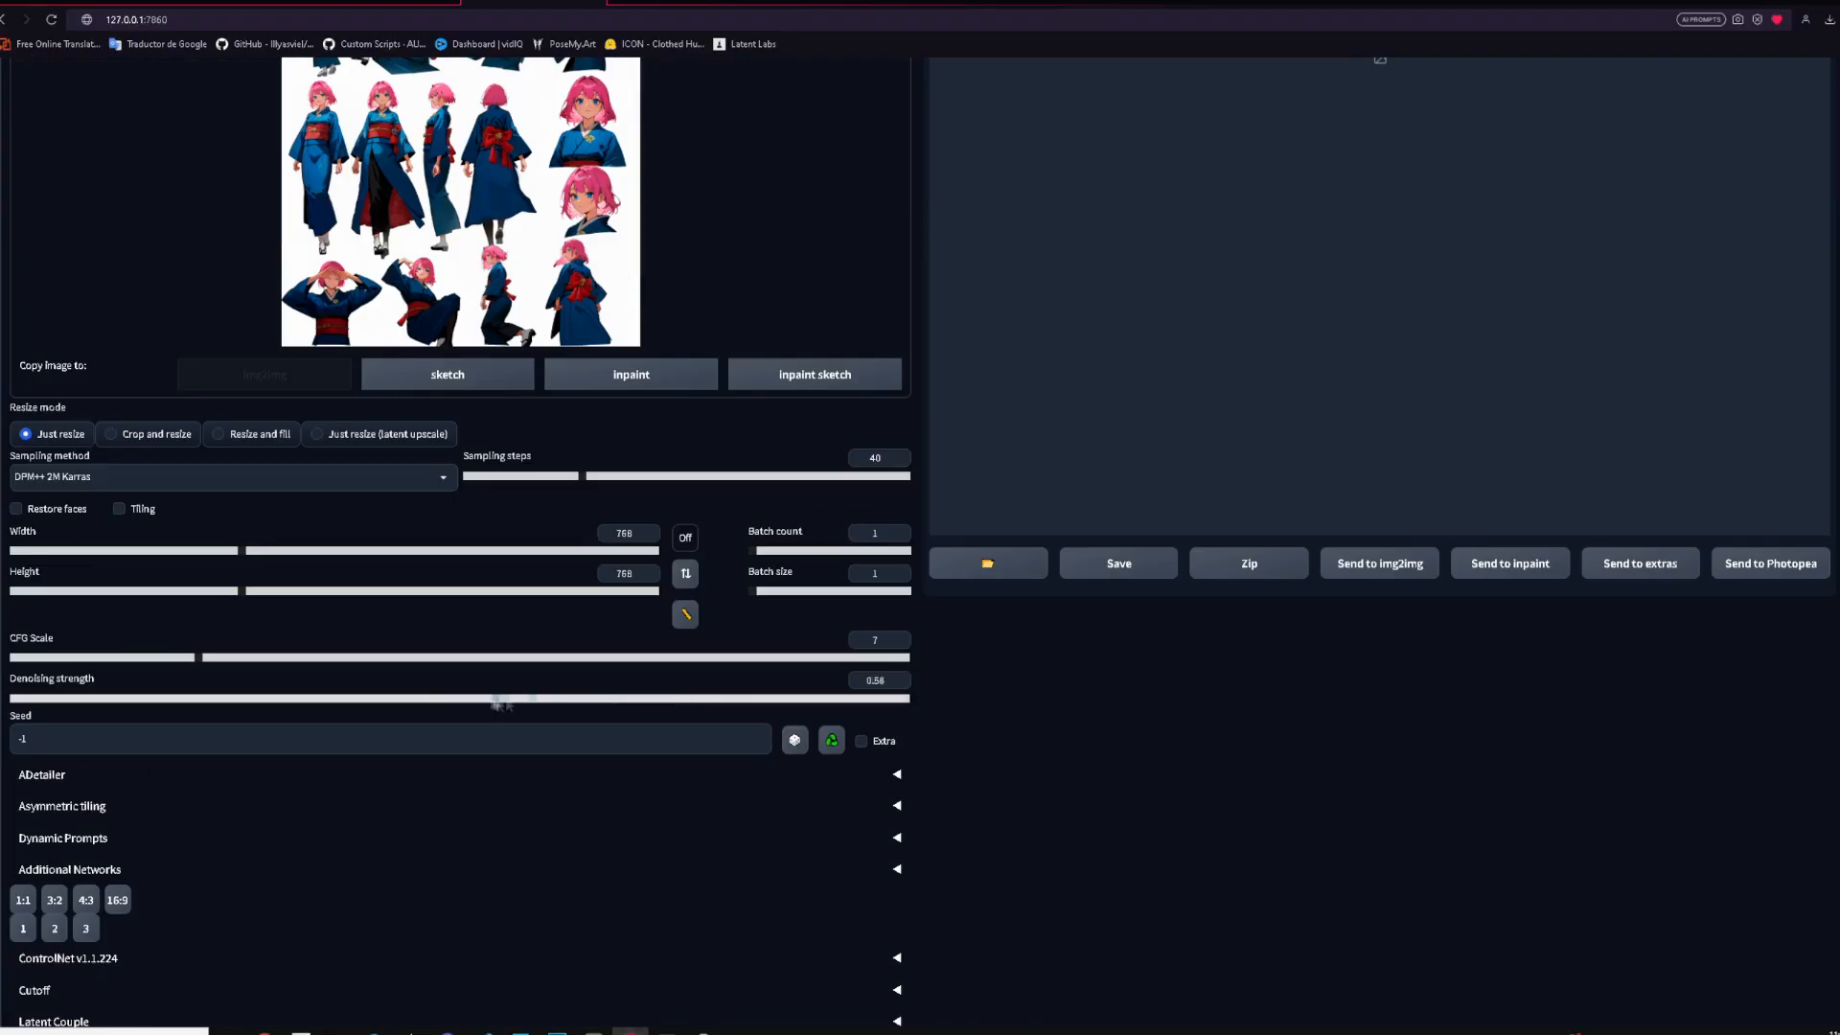
Switch to Stable Diffusion WebUI, set the denoising strength to 0.48 and choose Tile as the ControlNet type.
drag(502, 704, 443, 701)
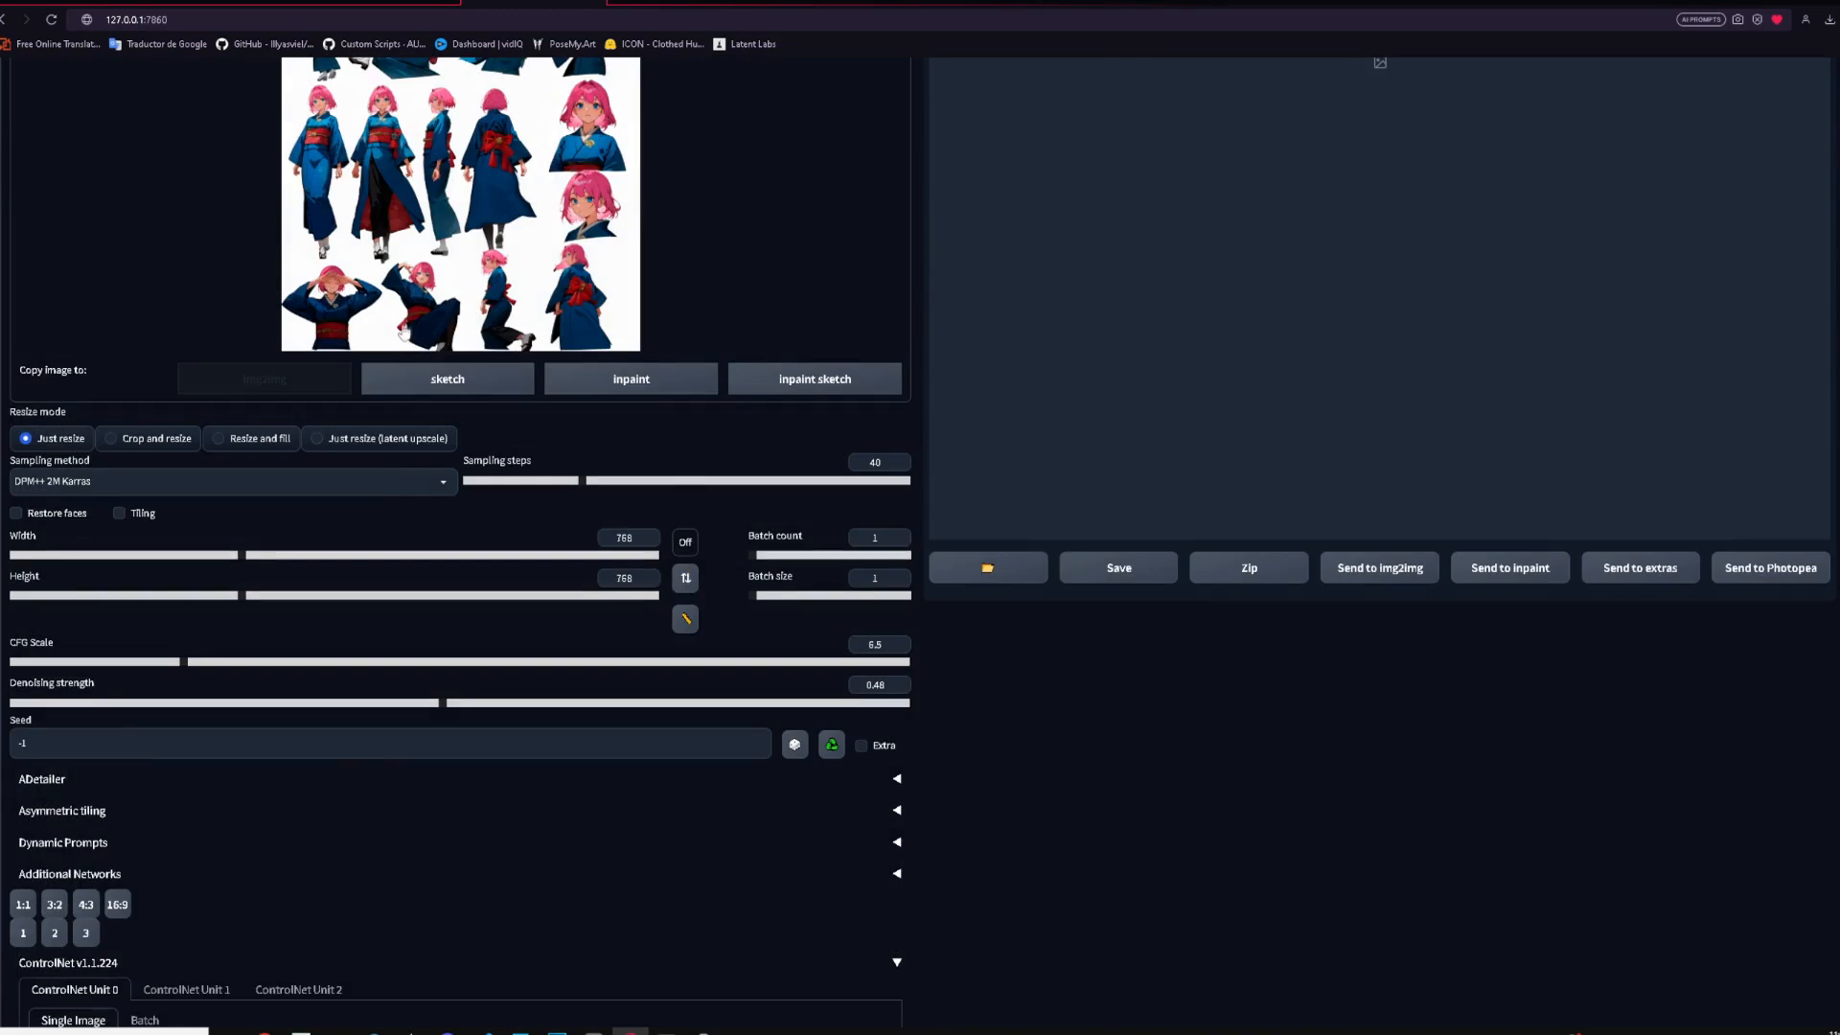
scroll(435, 649, down, 3)
scroll(435, 649, down, 4)
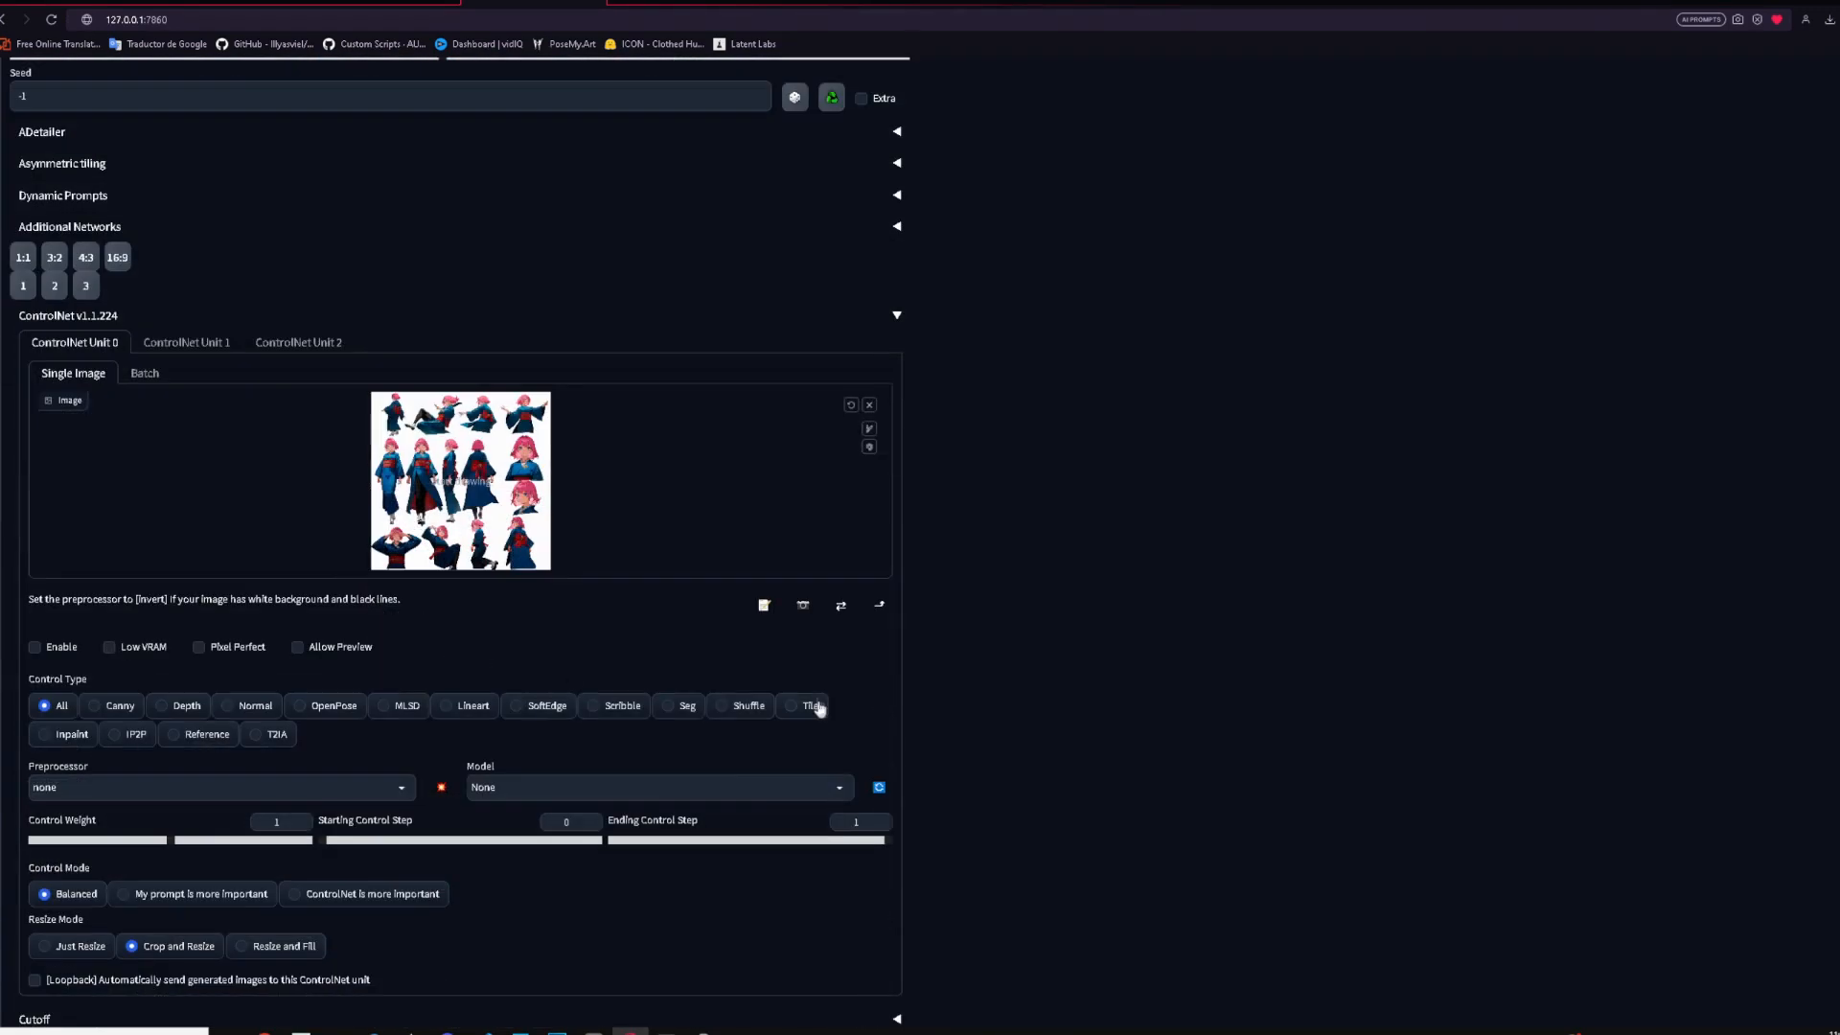
click(811, 709)
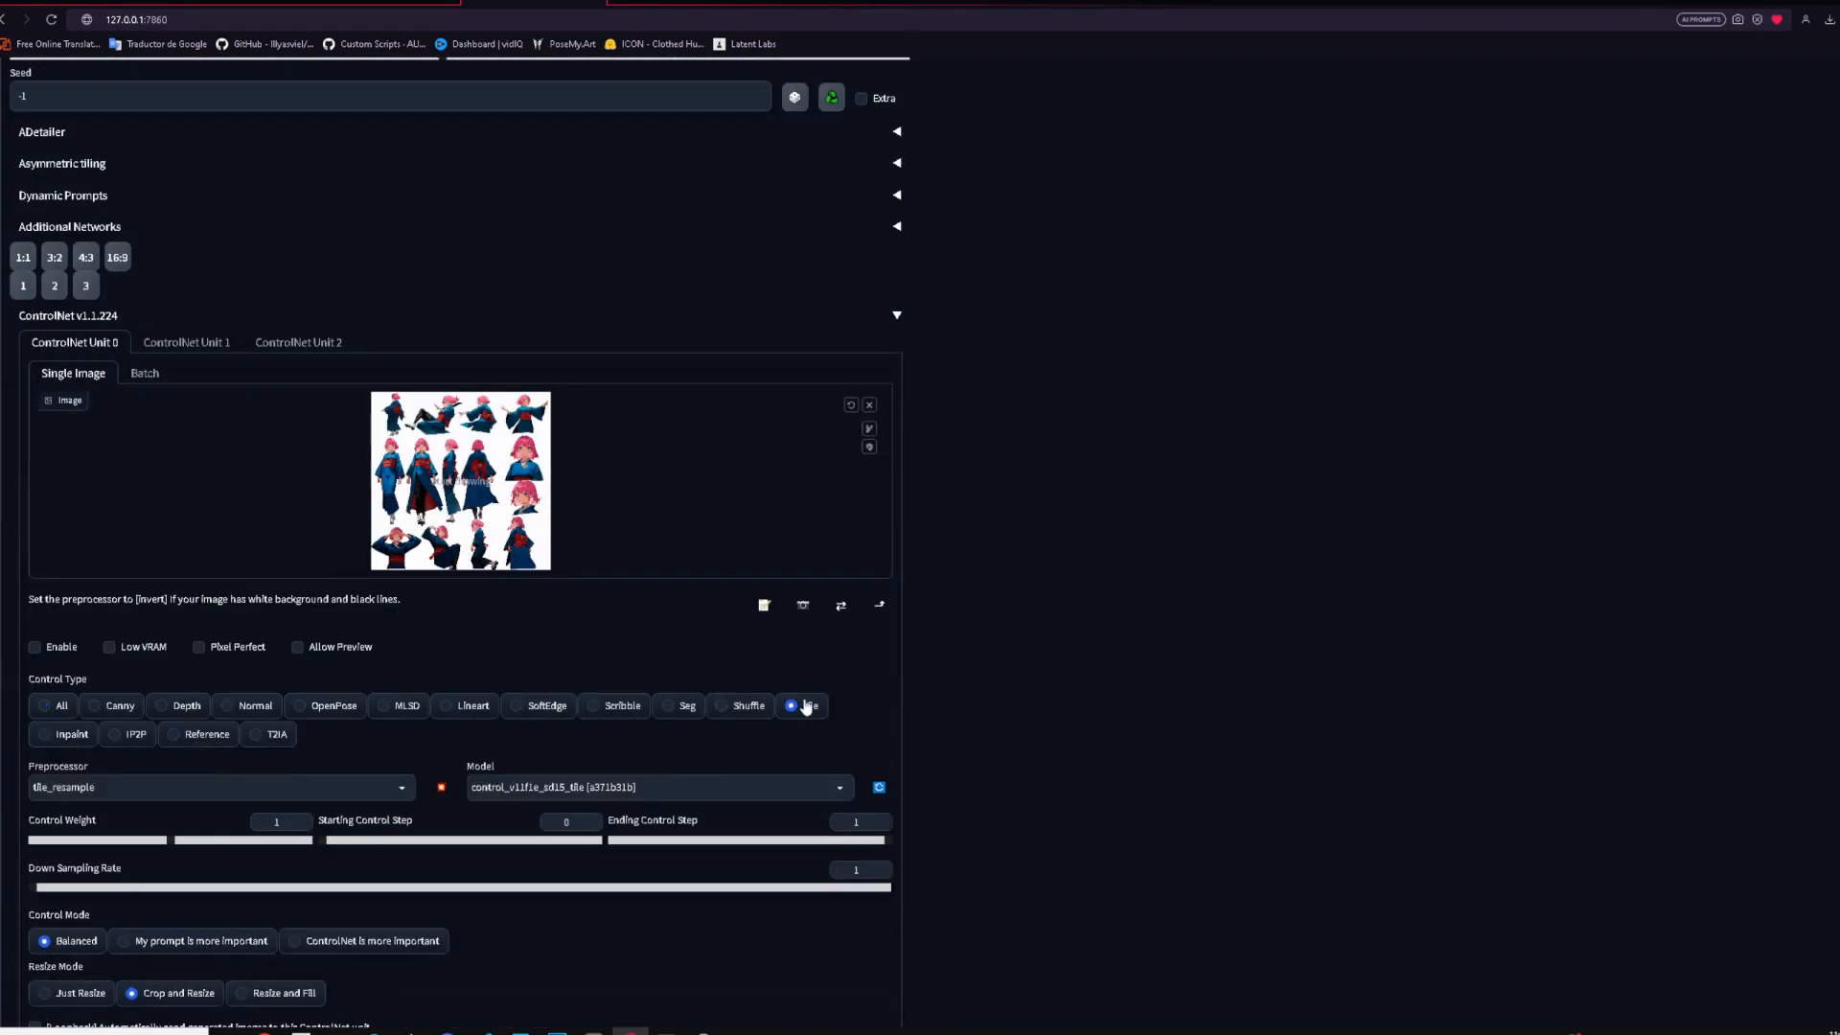
scroll(379, 949, down, 2)
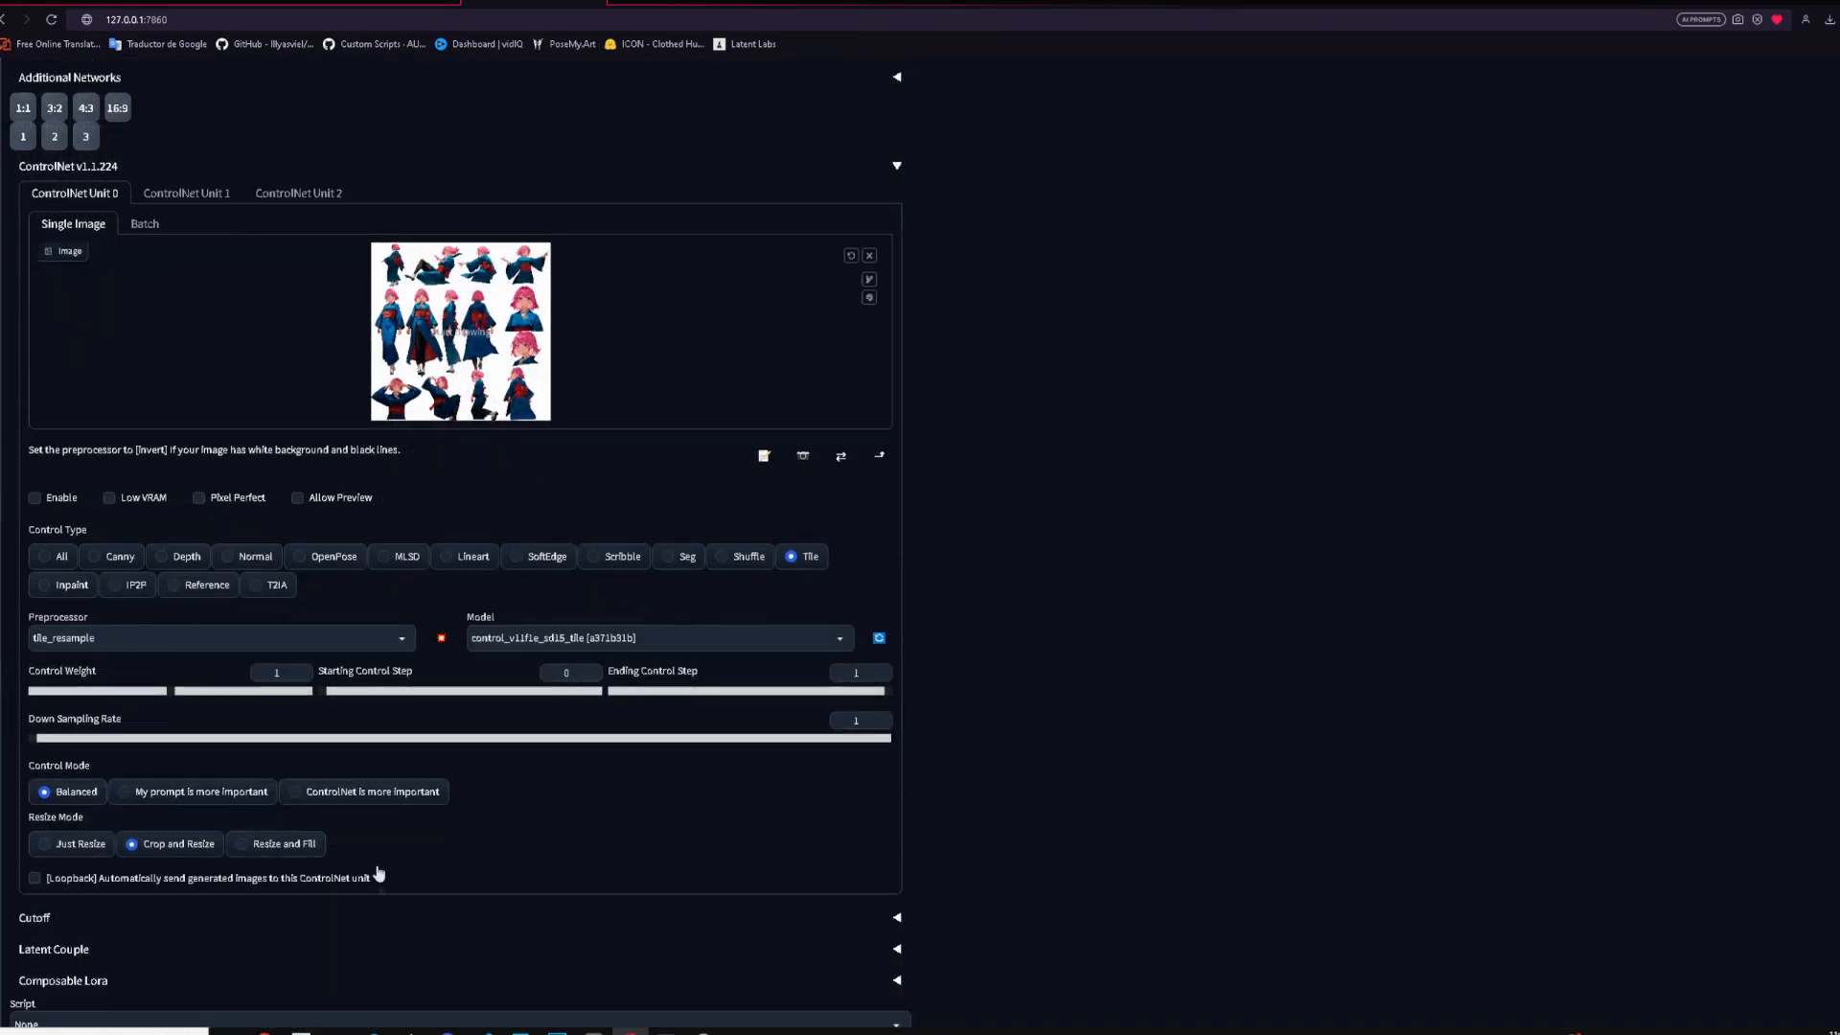
Make ControlNet more important than the prompt and choose the Ultimate SD upscale script.
click(314, 502)
scroll(144, 958, down, 1)
click(143, 958)
click(185, 920)
scroll(573, 830, down, 4)
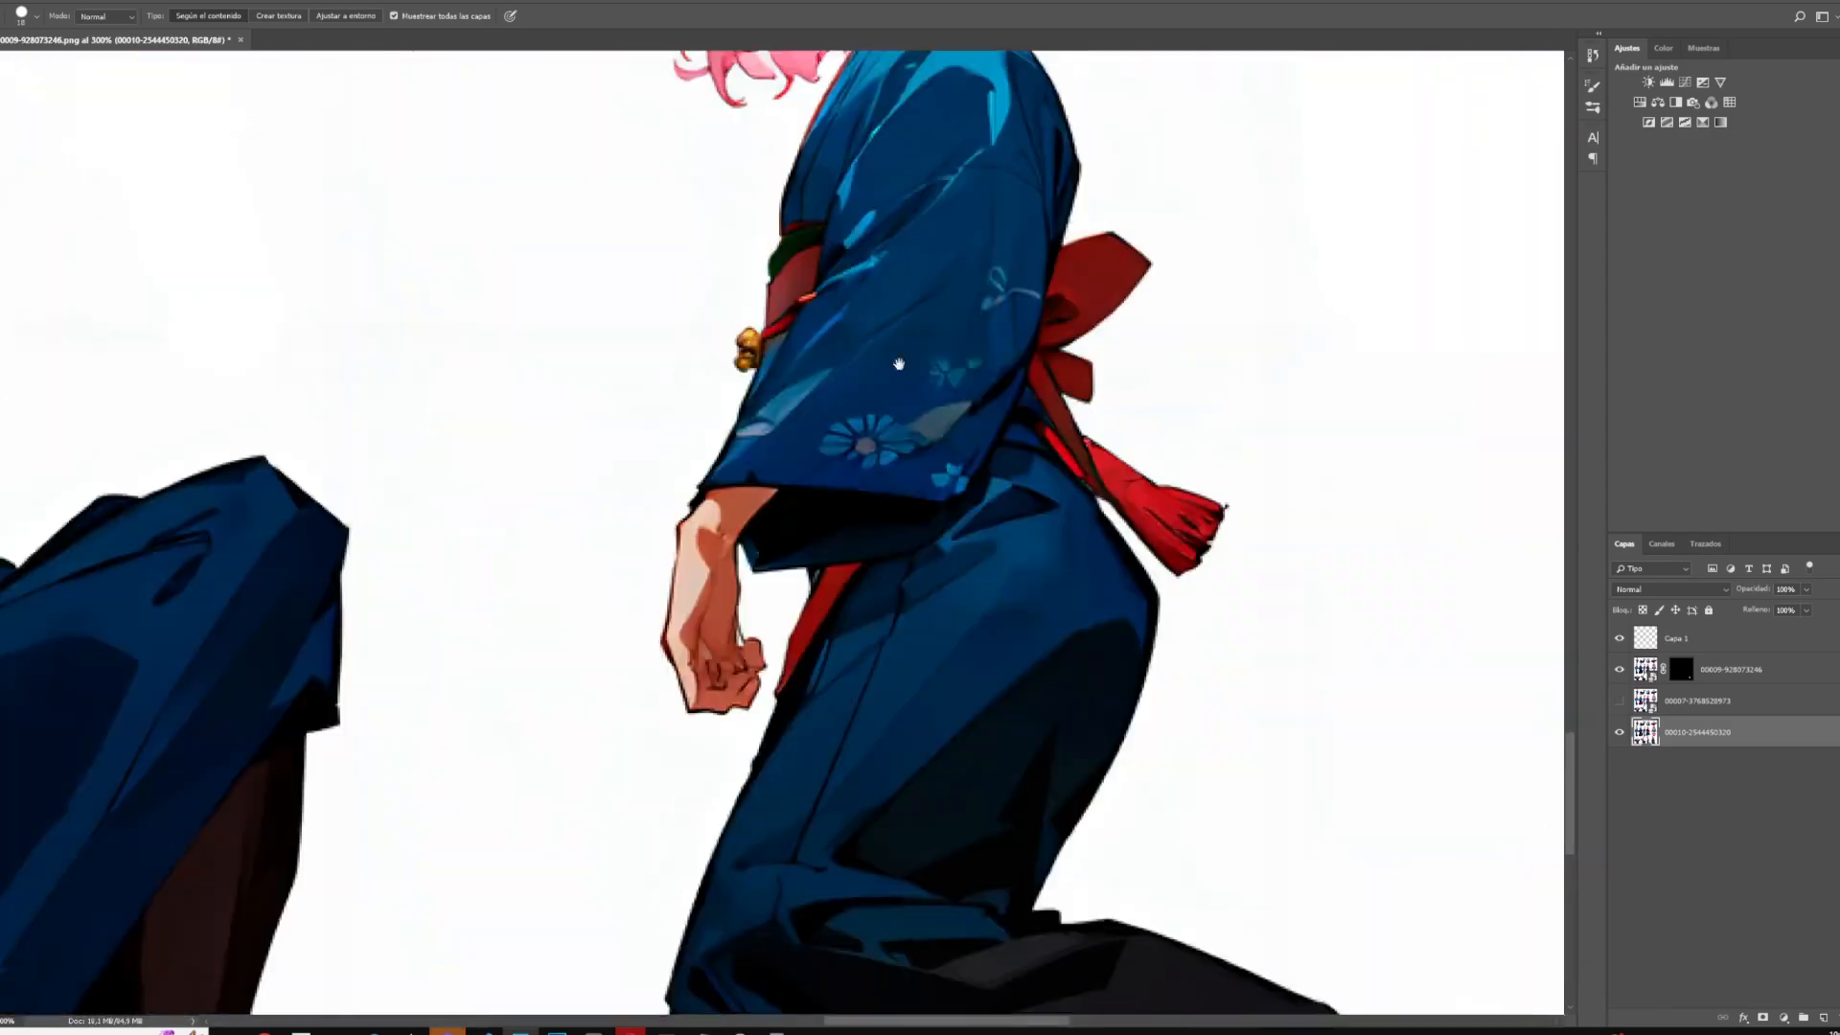
drag(899, 364, 779, 714)
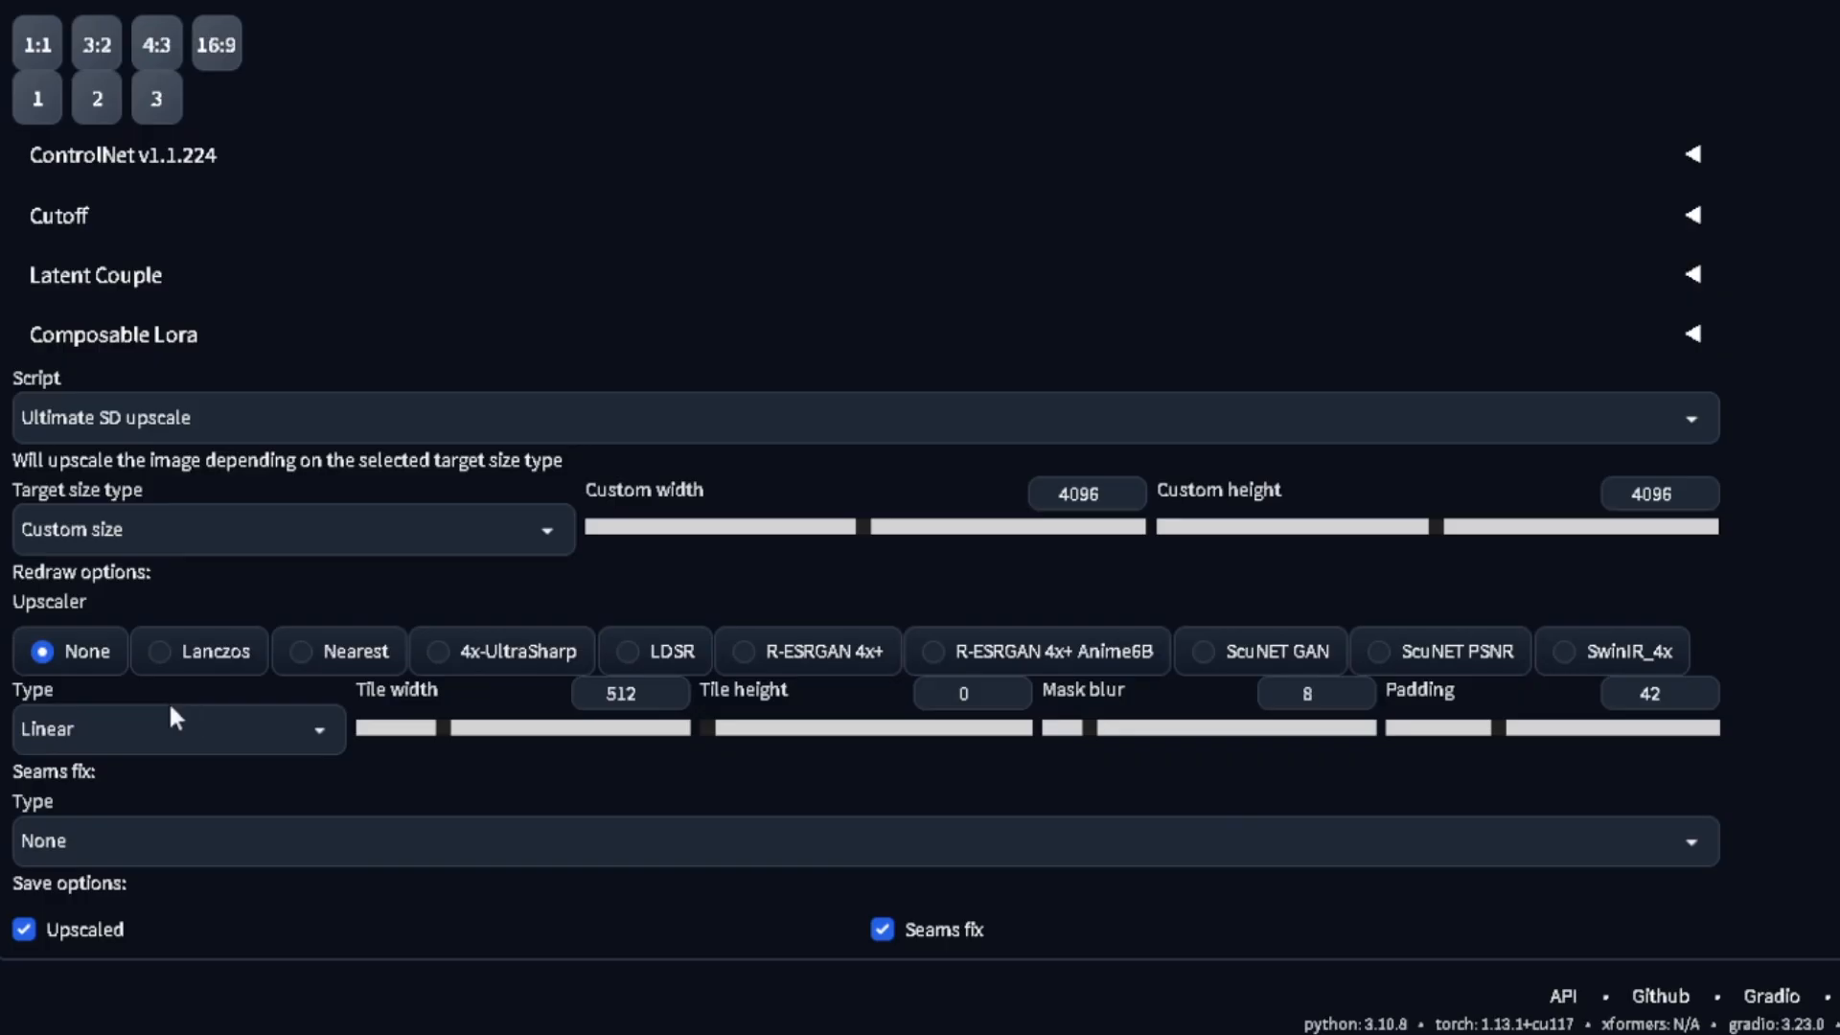
Set the redraw type of the Ultimate SD upscale script to Linear.
click(207, 718)
click(207, 717)
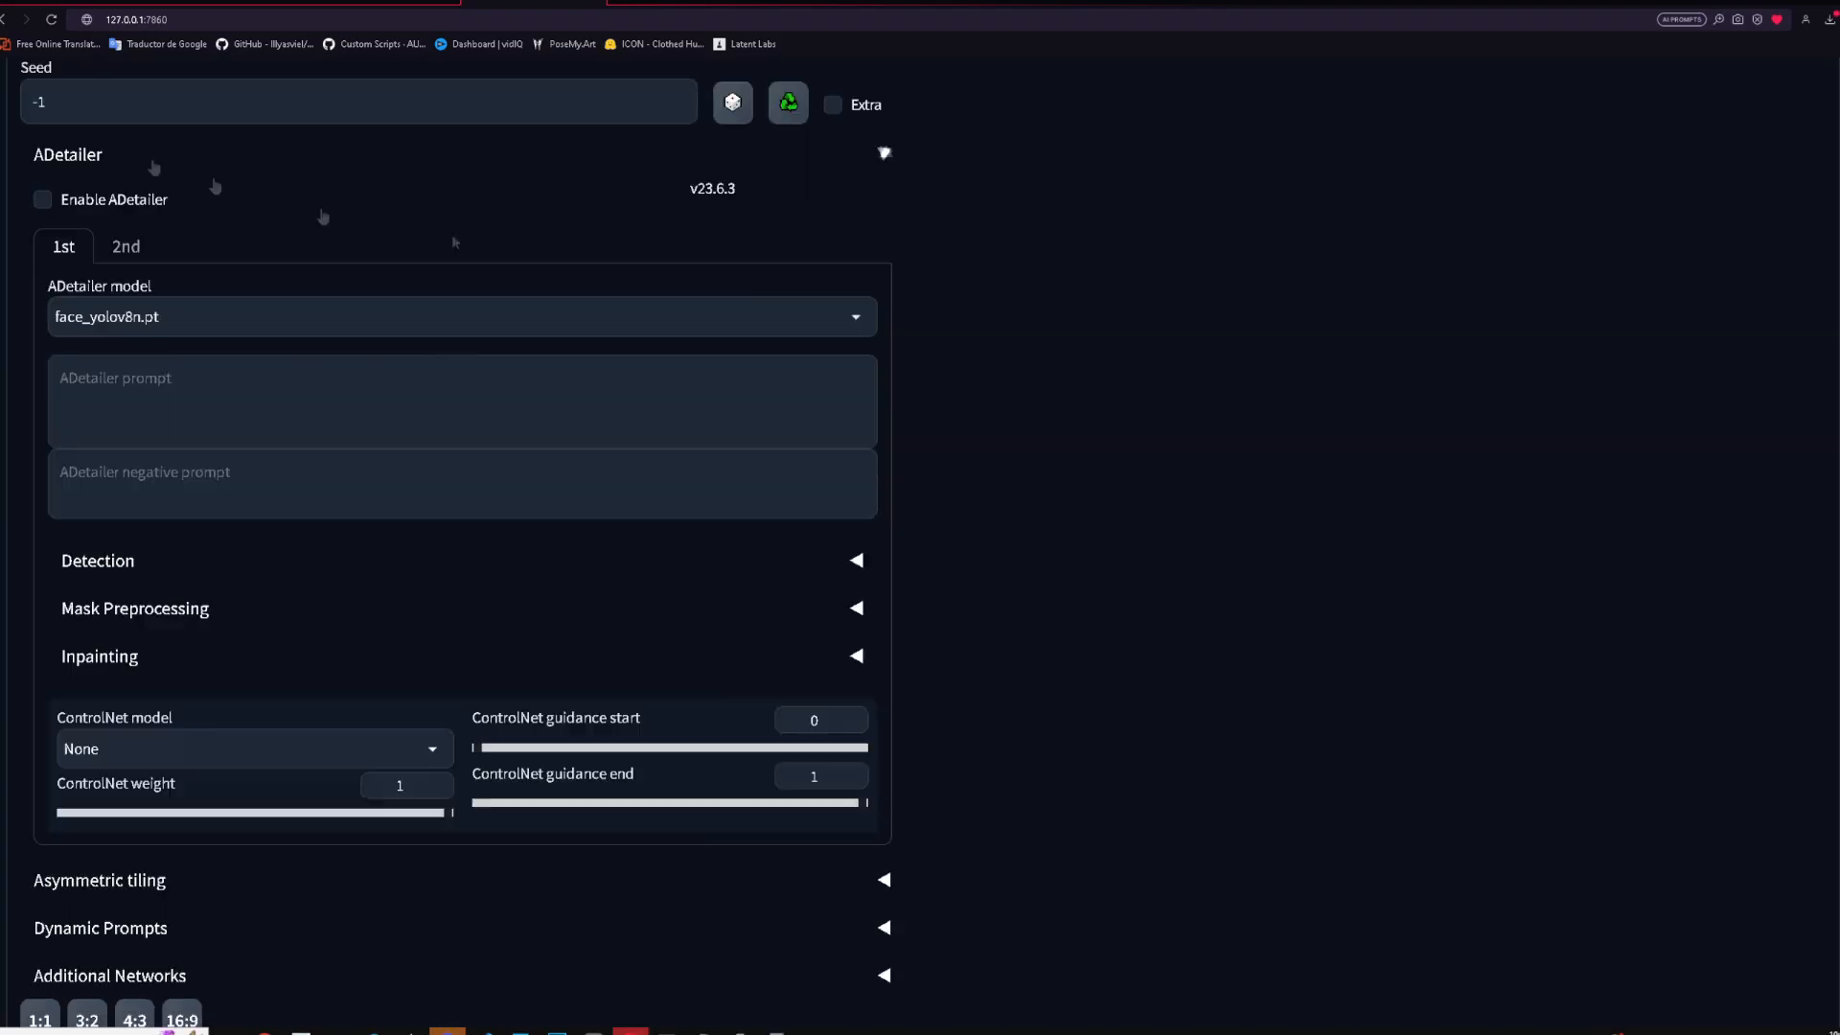
Choose the face_yolov8n.pt ADetailer model and enter the prompt "anime face closeup, detailed blue eyes, pink hair".
click(178, 319)
click(180, 353)
click(168, 394)
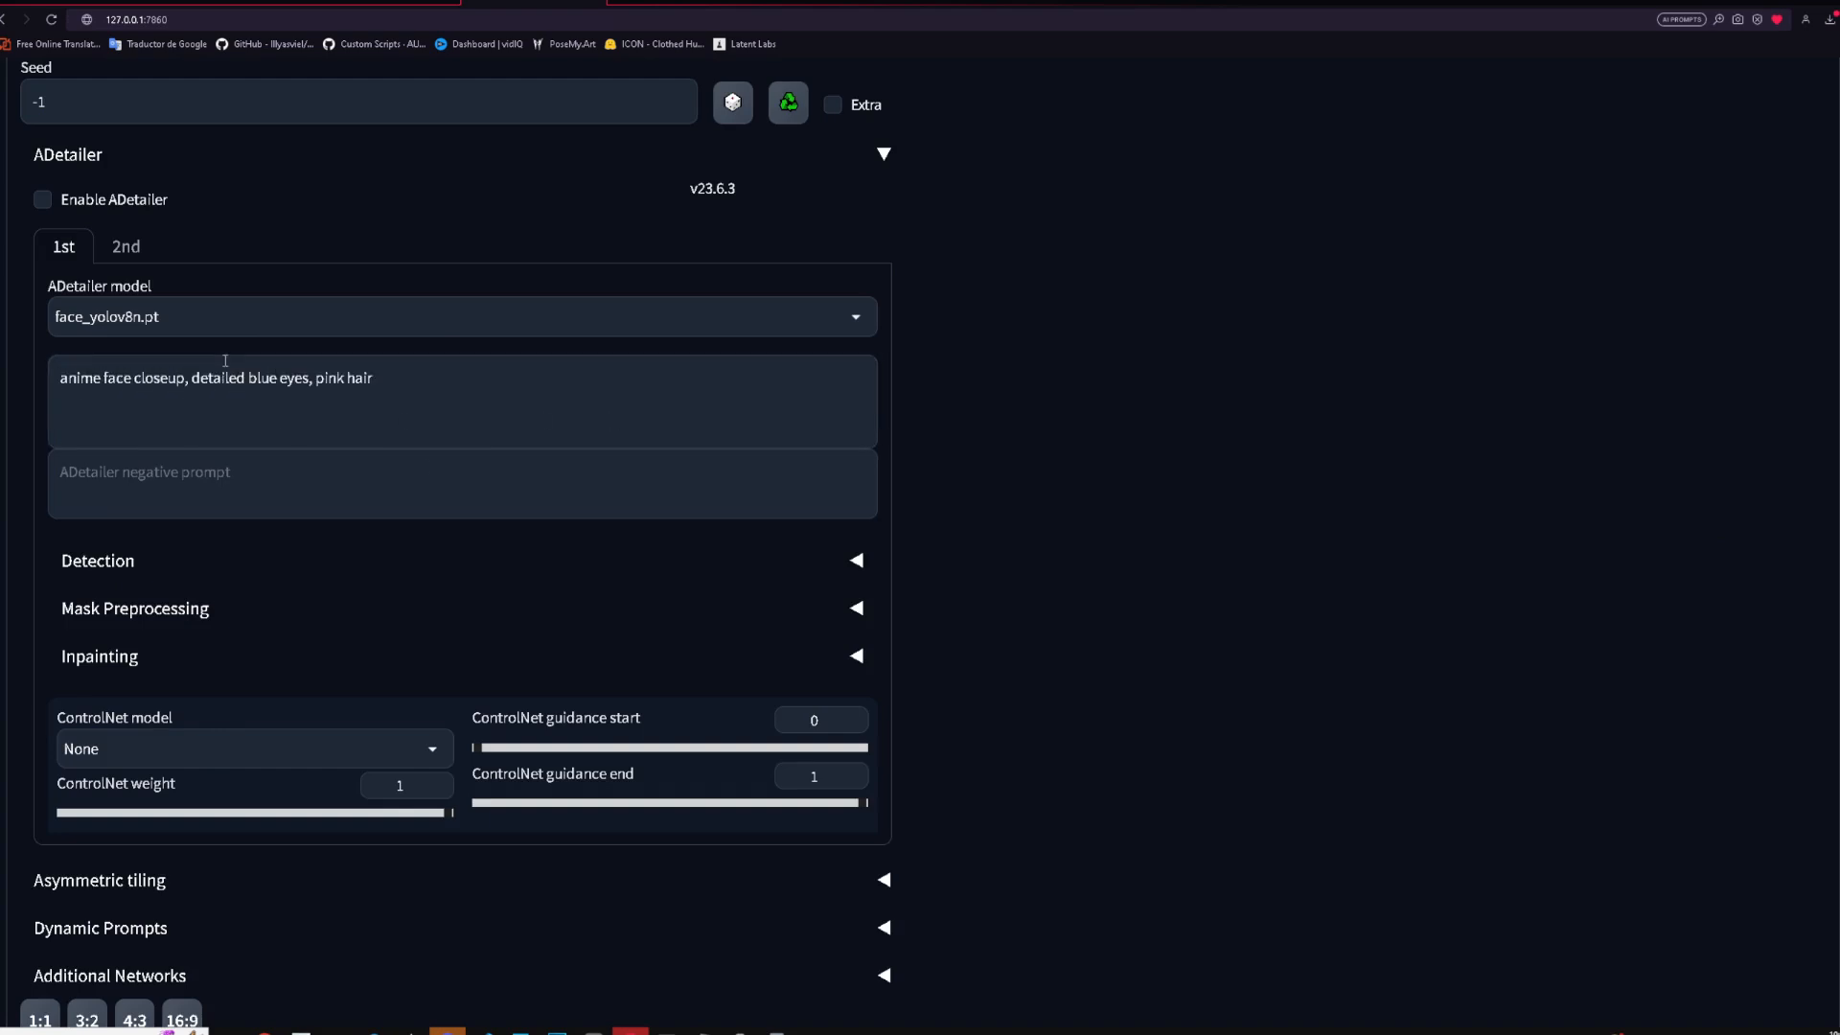
scroll(132, 733, up, 2)
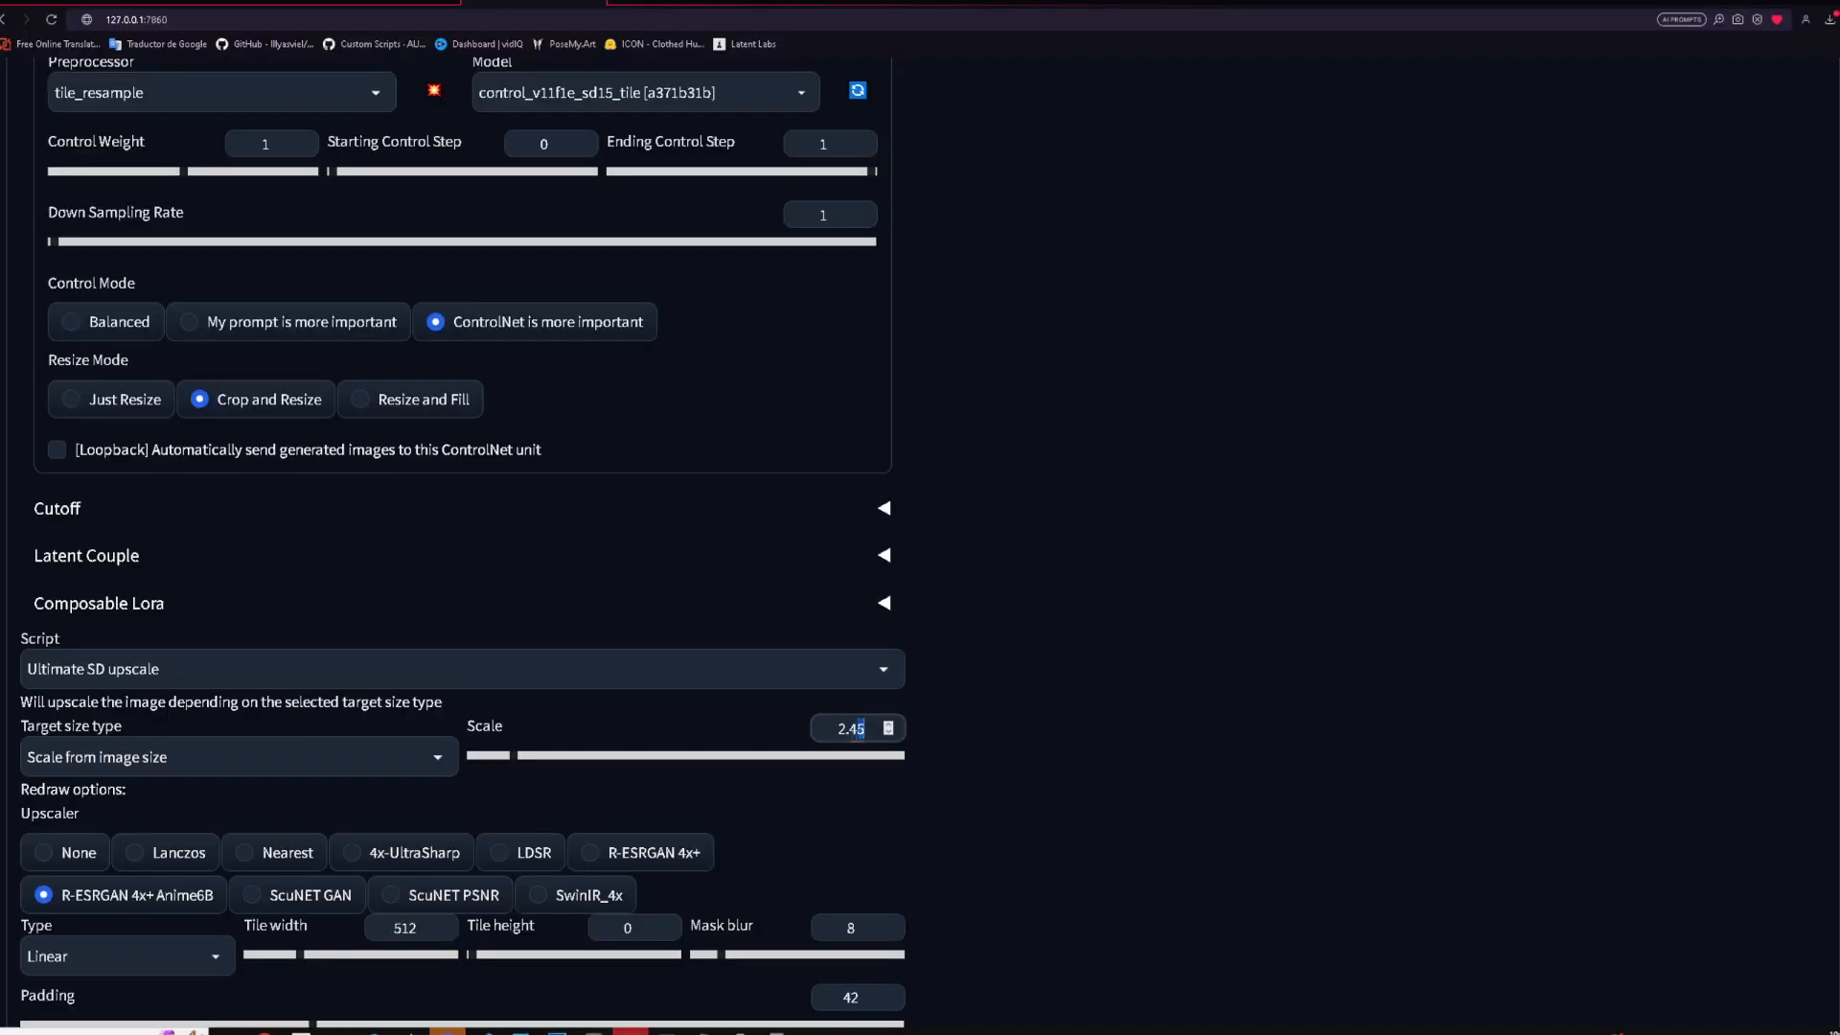
Change the target size type of the Ultimate SD upscale script to Custom size.
click(175, 757)
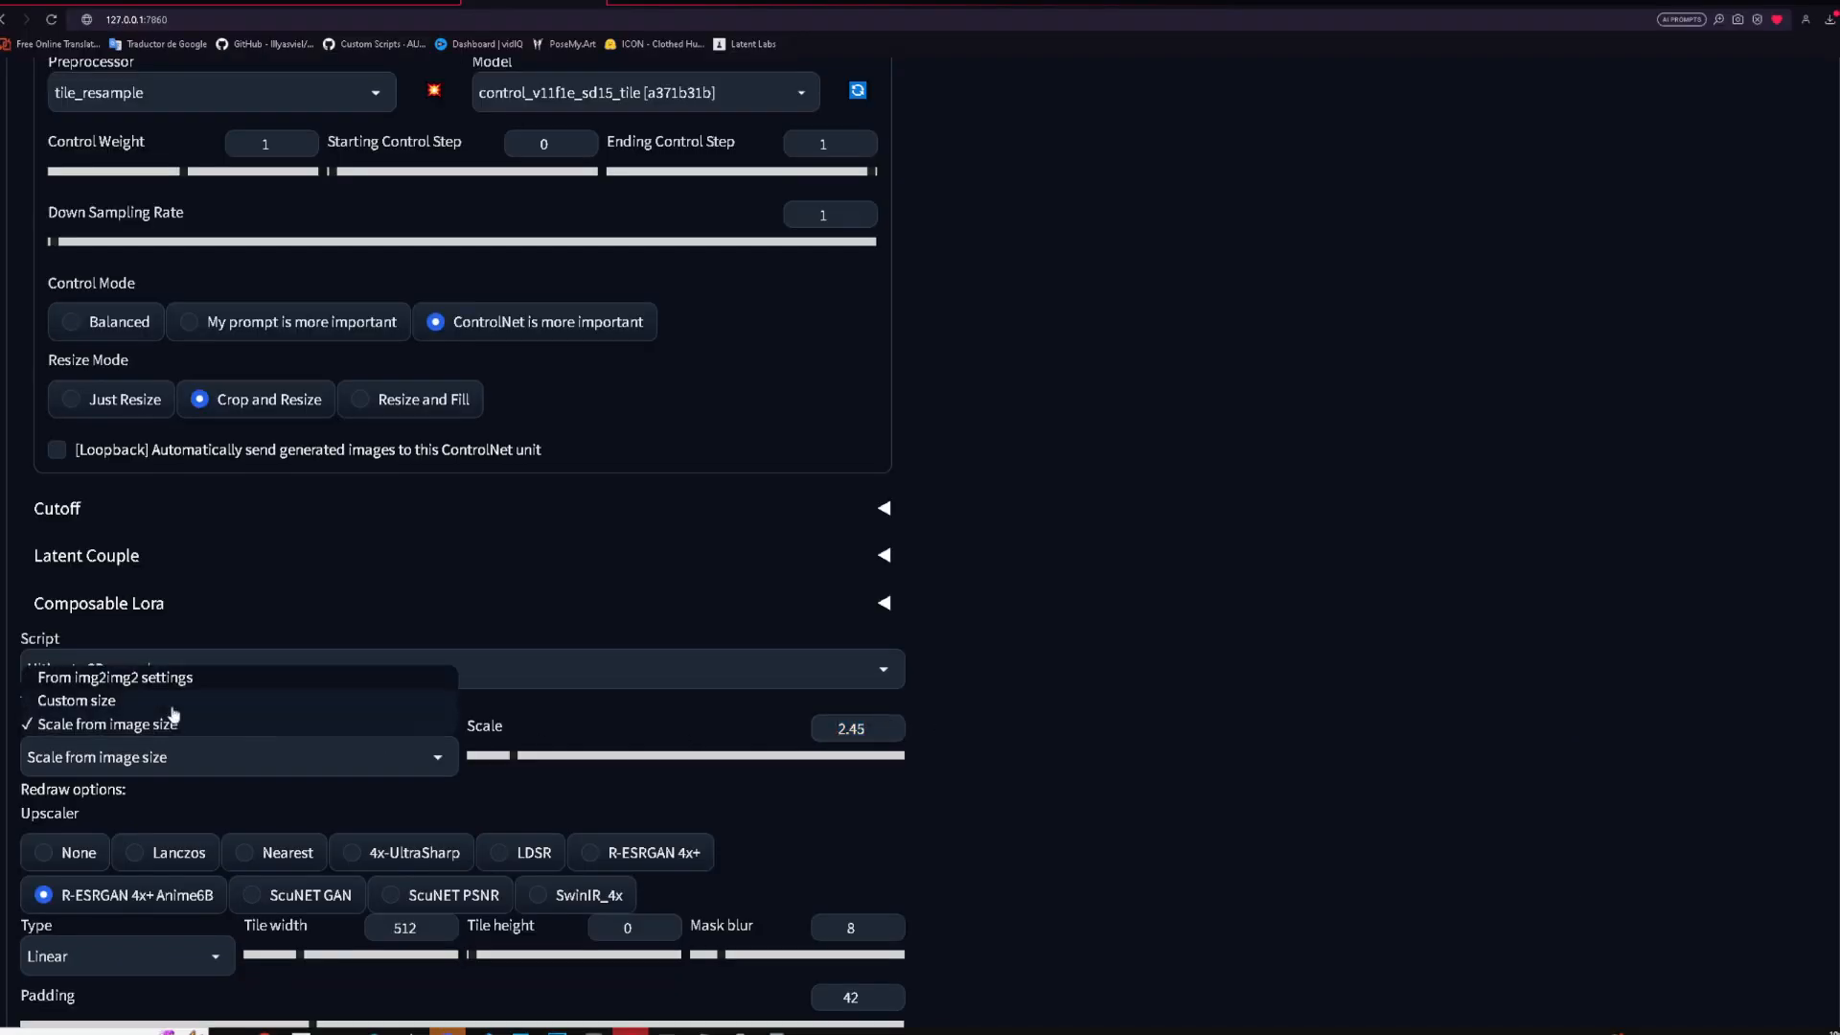
click(77, 701)
double_click(552, 728)
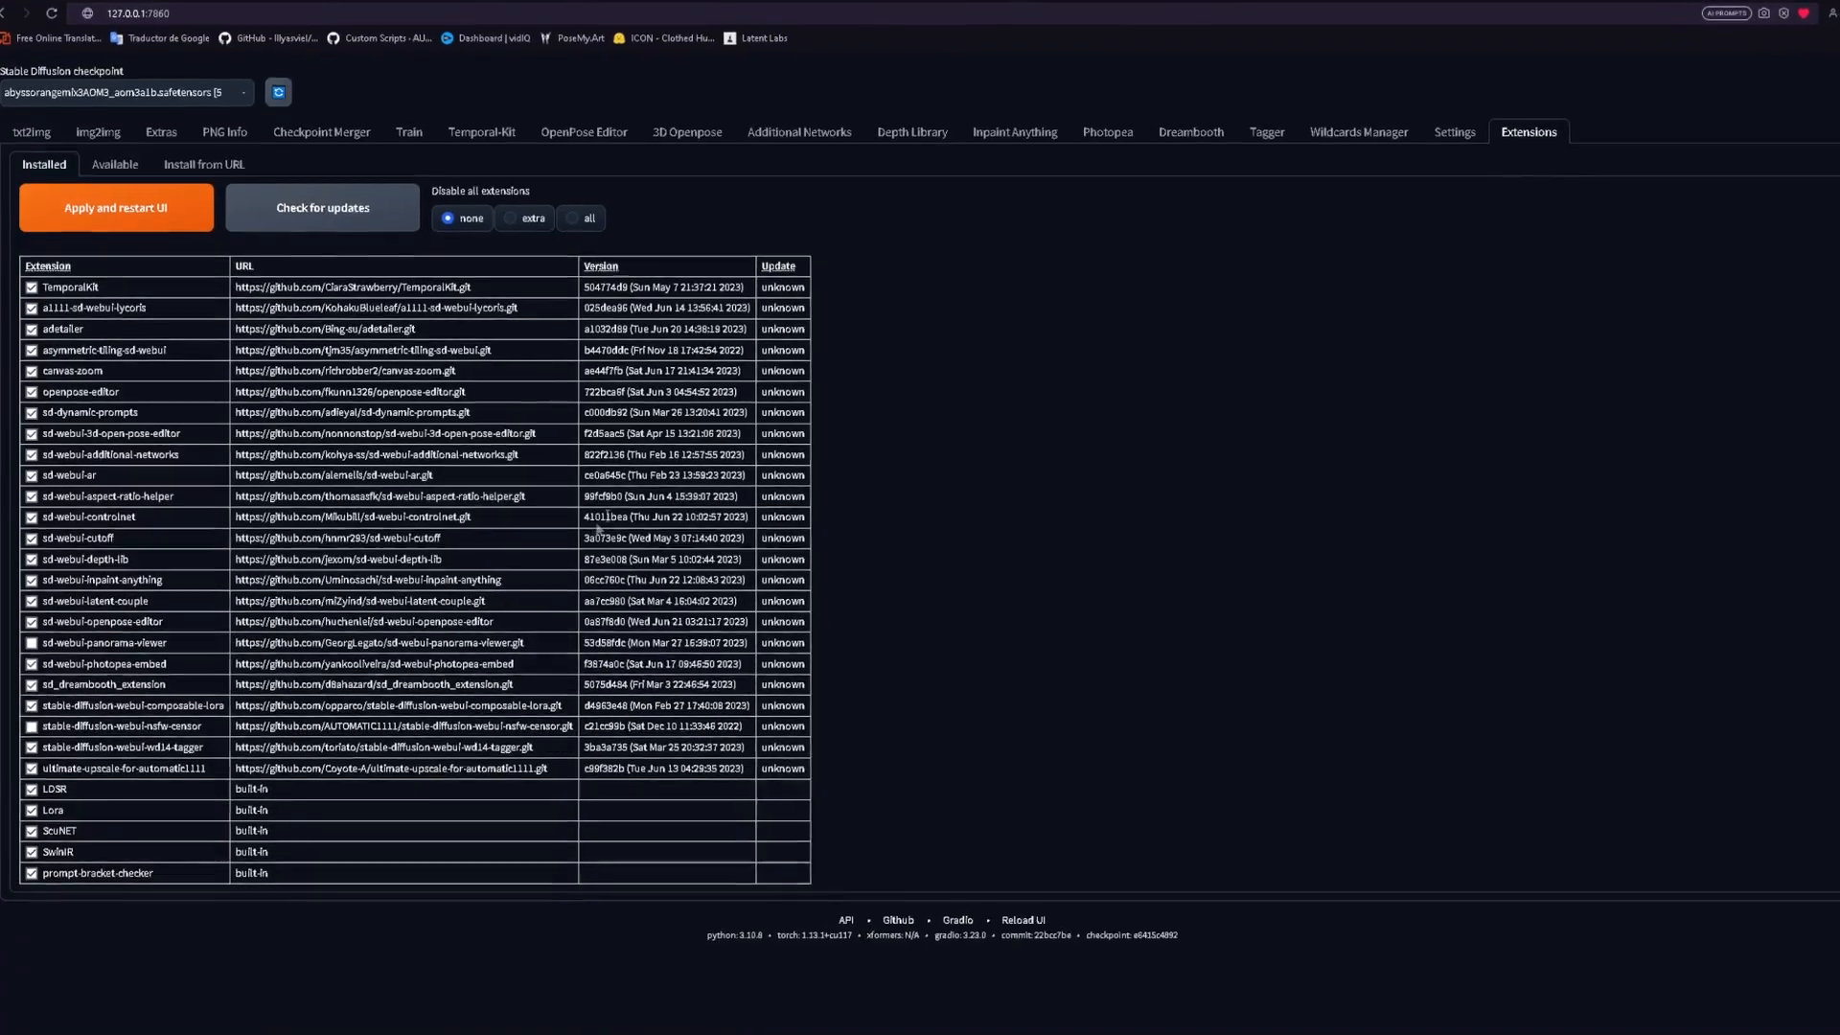
Mark the installed sd-dynamic-prompts extension and load the list of available extensions.
drag(836, 412, 222, 433)
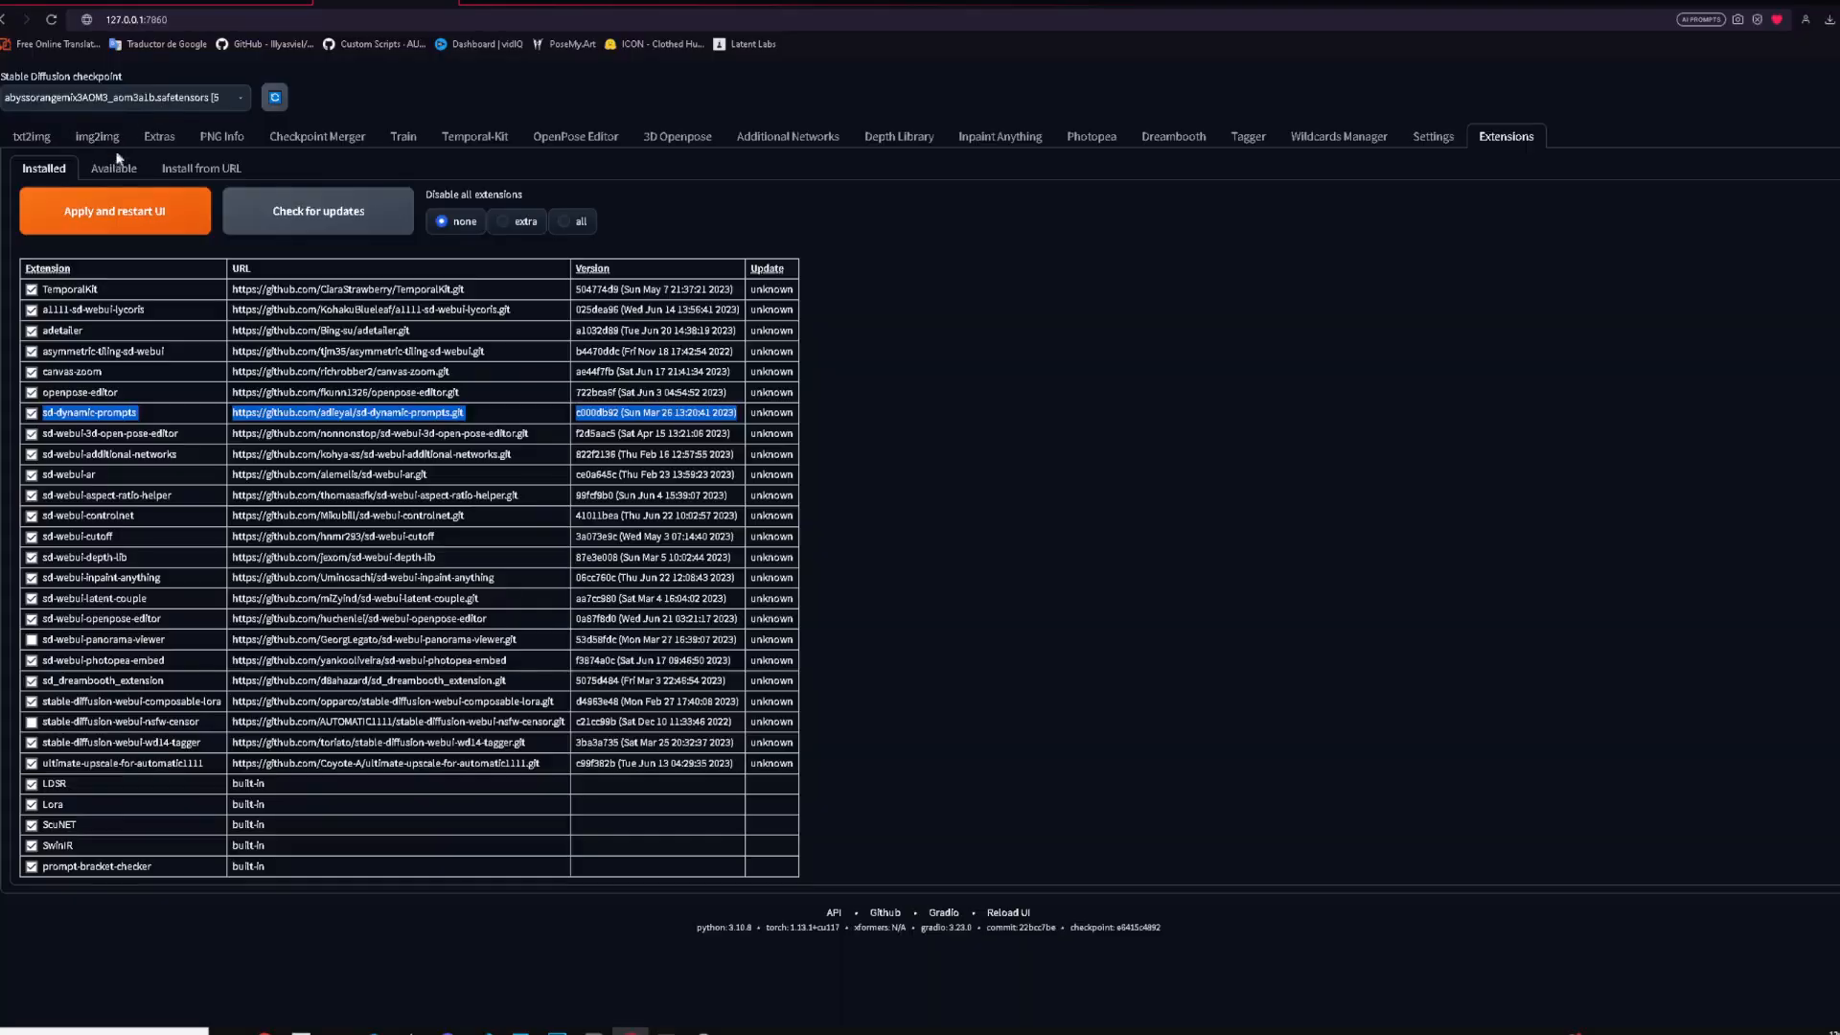
click(115, 168)
click(115, 208)
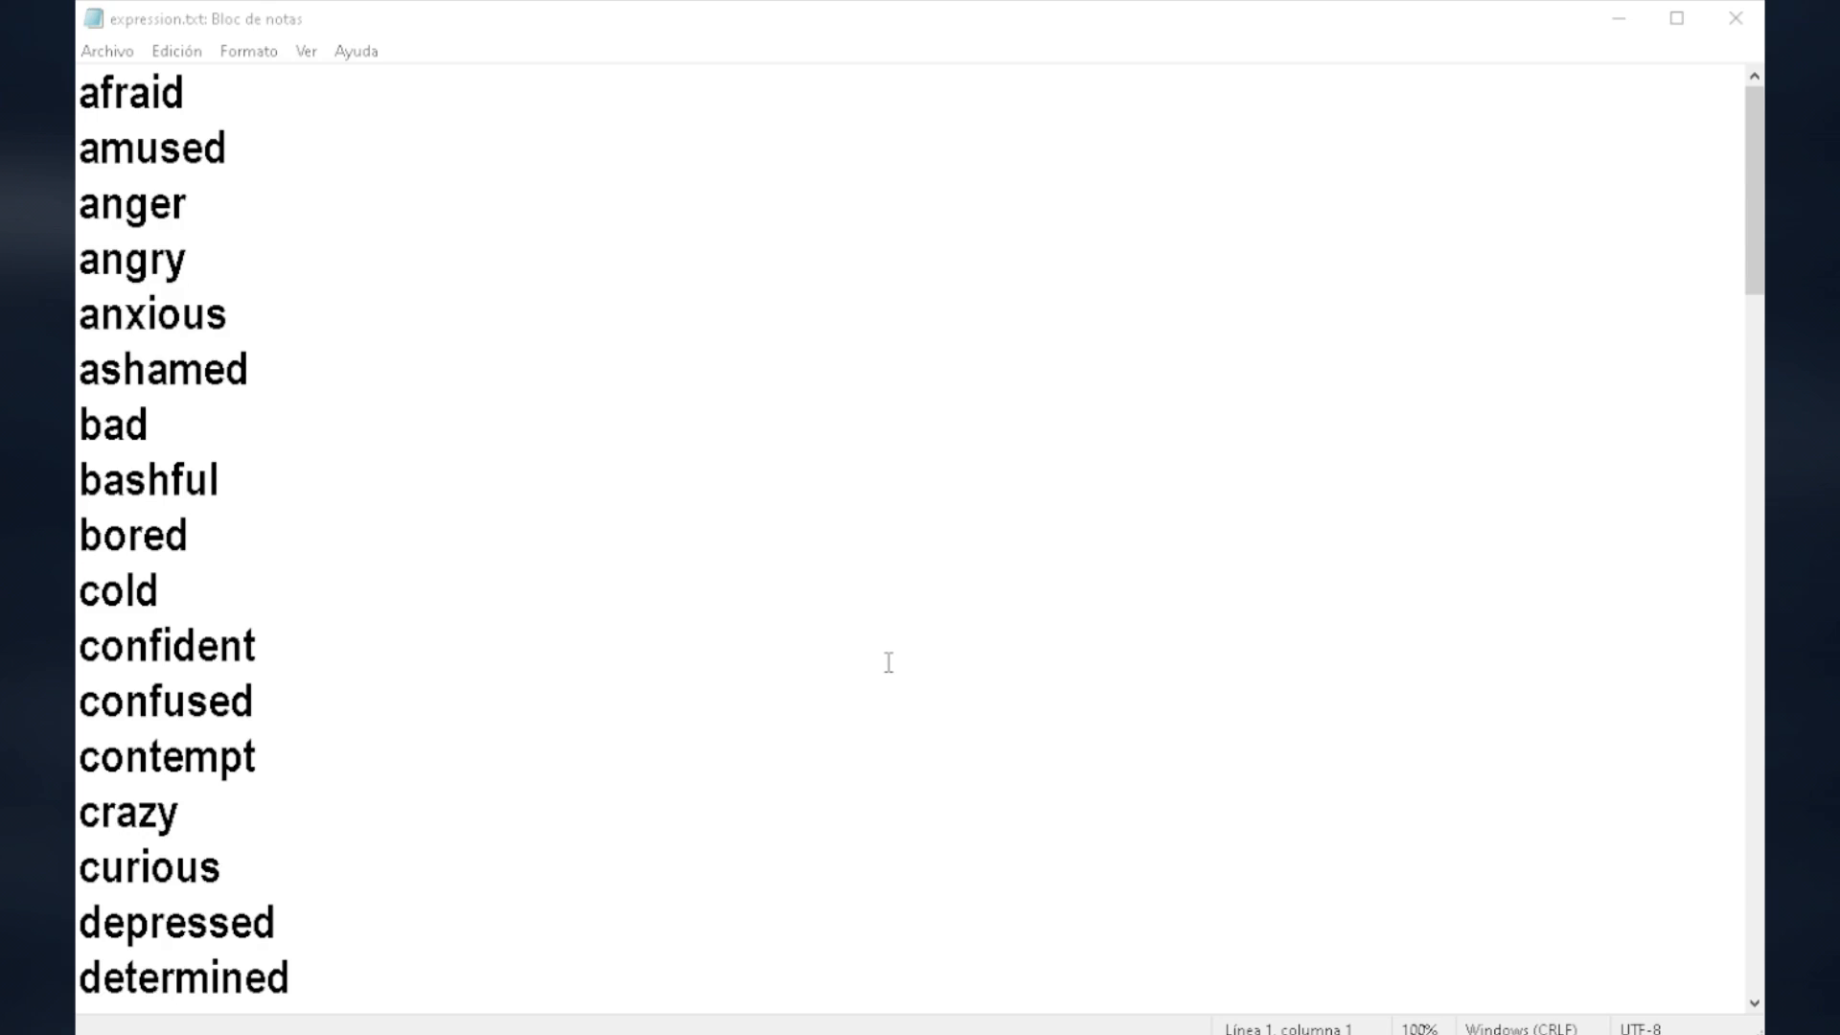
Review the words in expression.txt and copy the three text files into the wildcards folder of the sd-dynamic-prompts extension.
scroll(887, 662, down, 8)
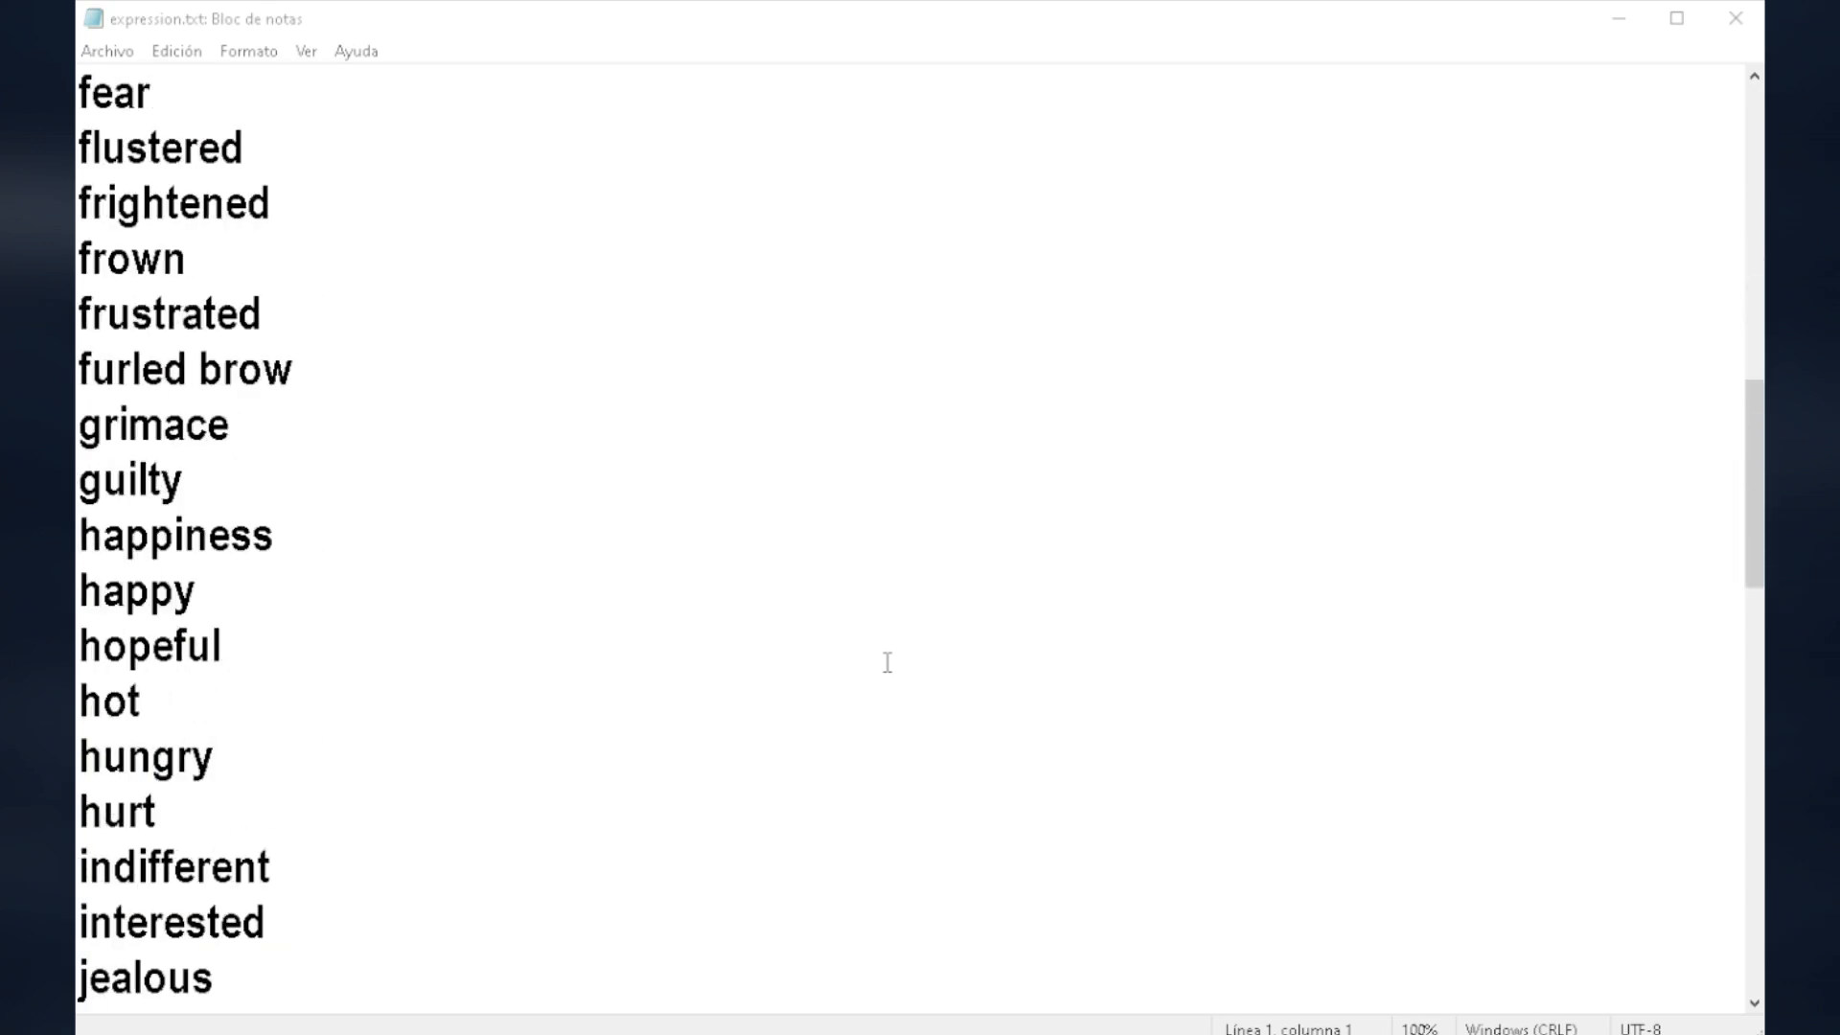
scroll(887, 662, down, 11)
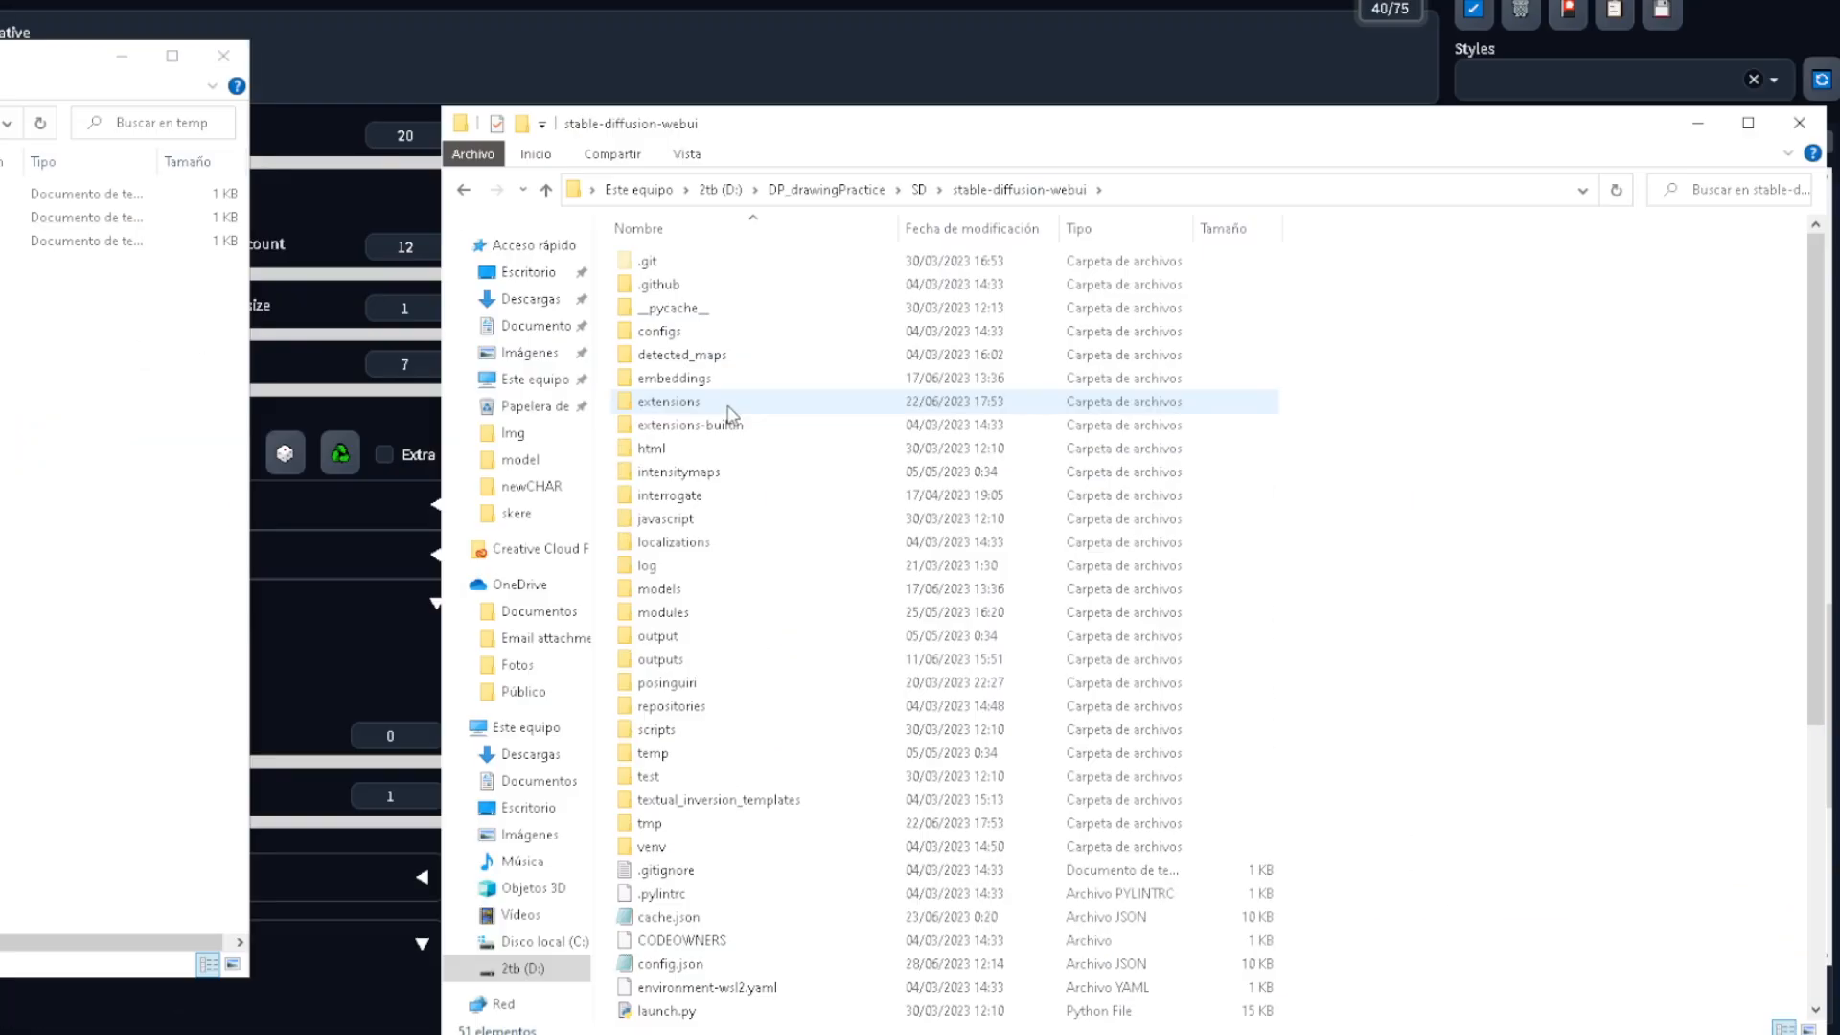
double_click(1047, 494)
click(1082, 495)
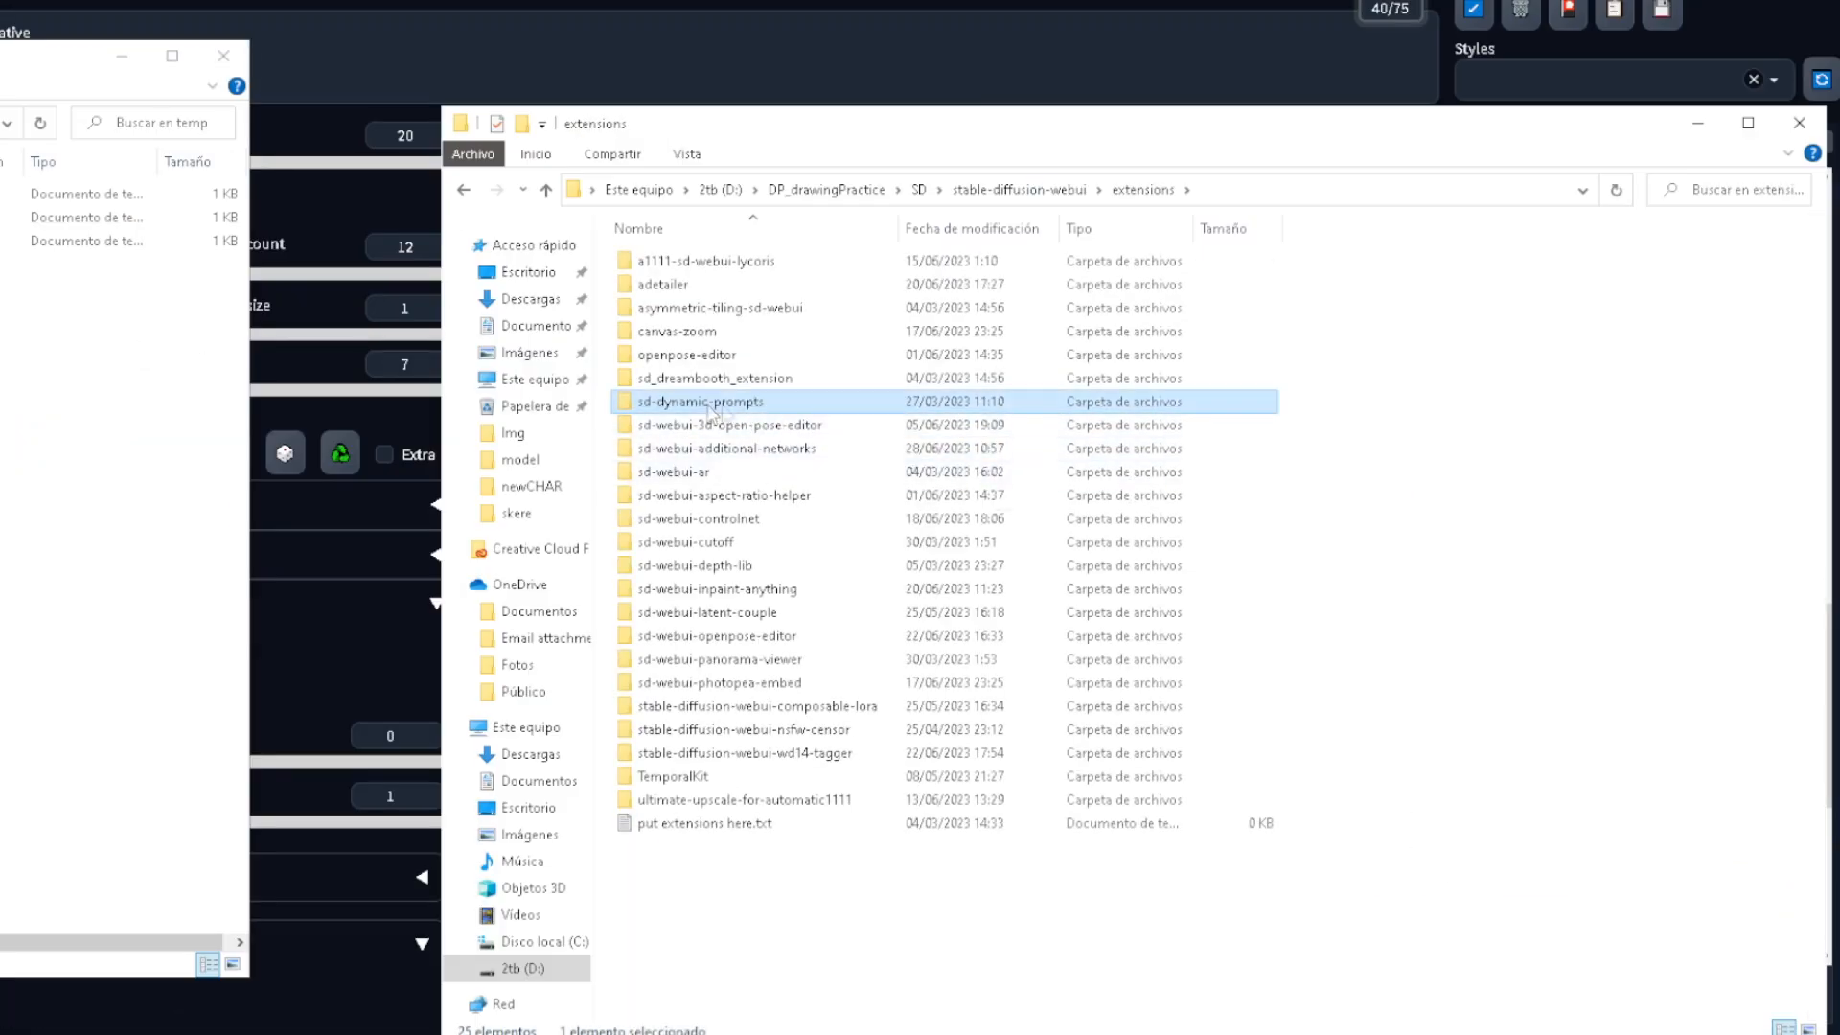
double_click(728, 402)
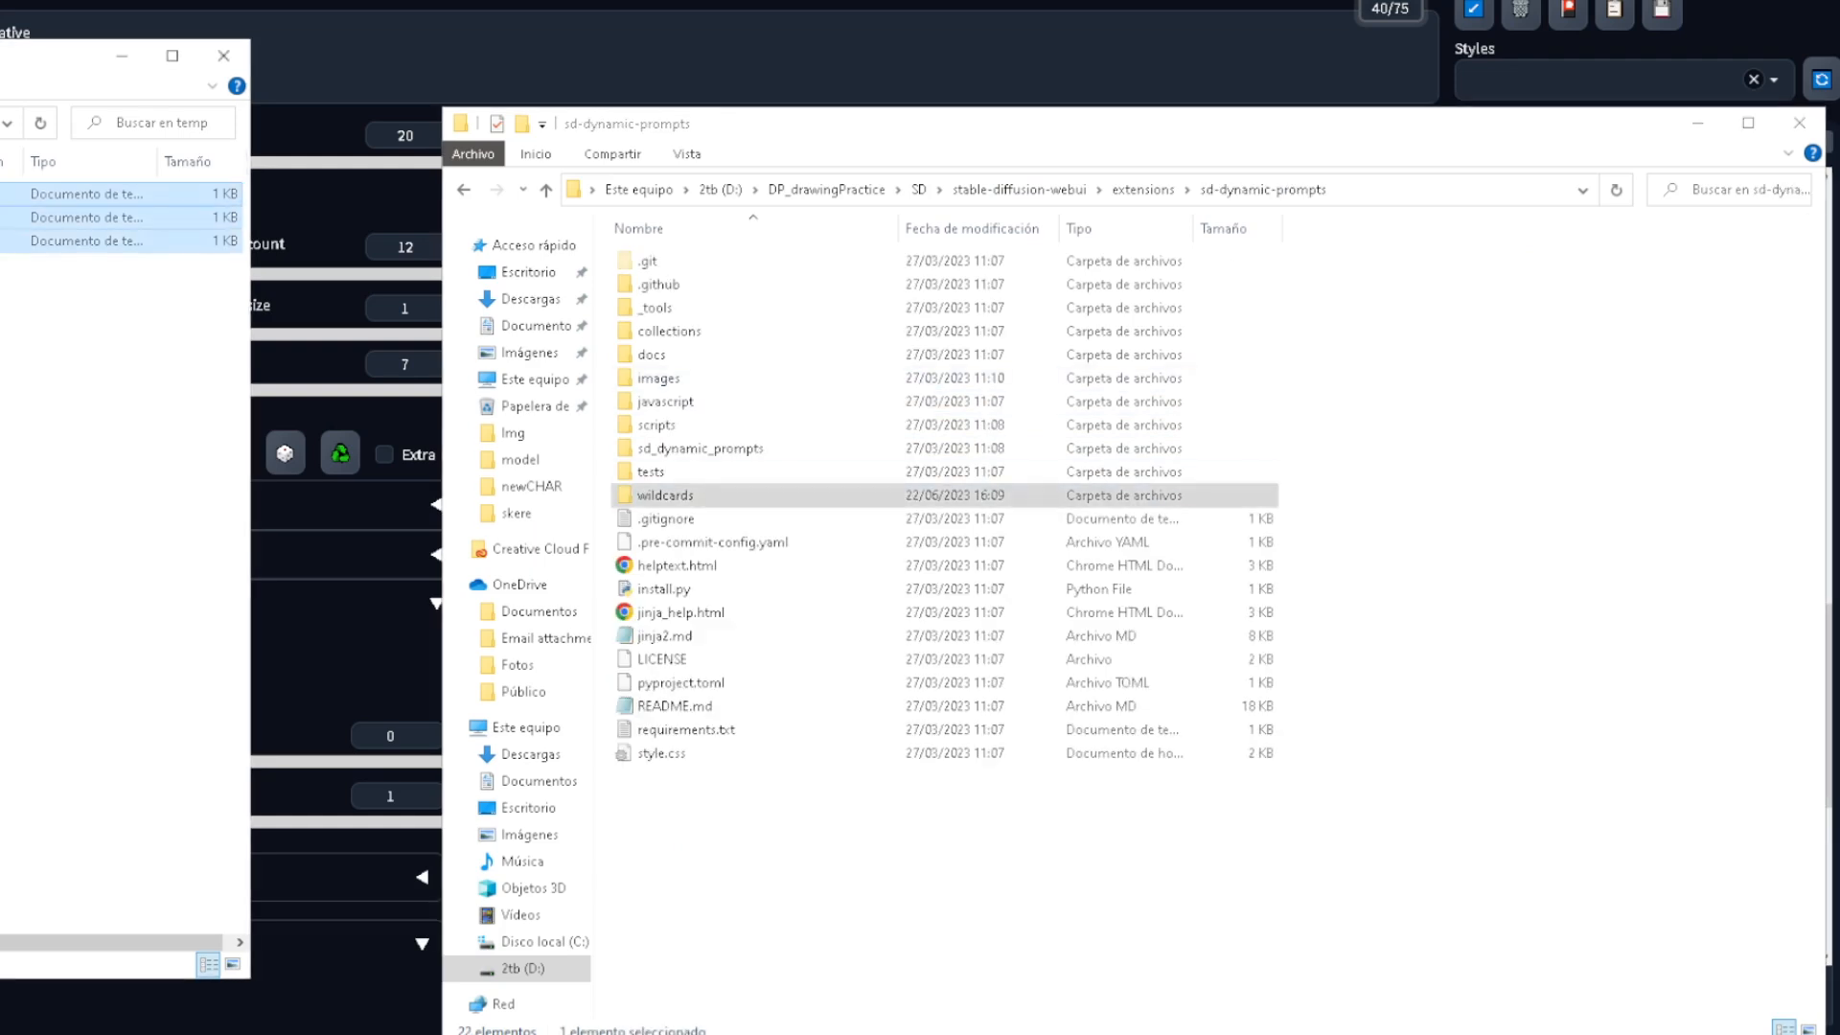
drag(703, 517, 666, 507)
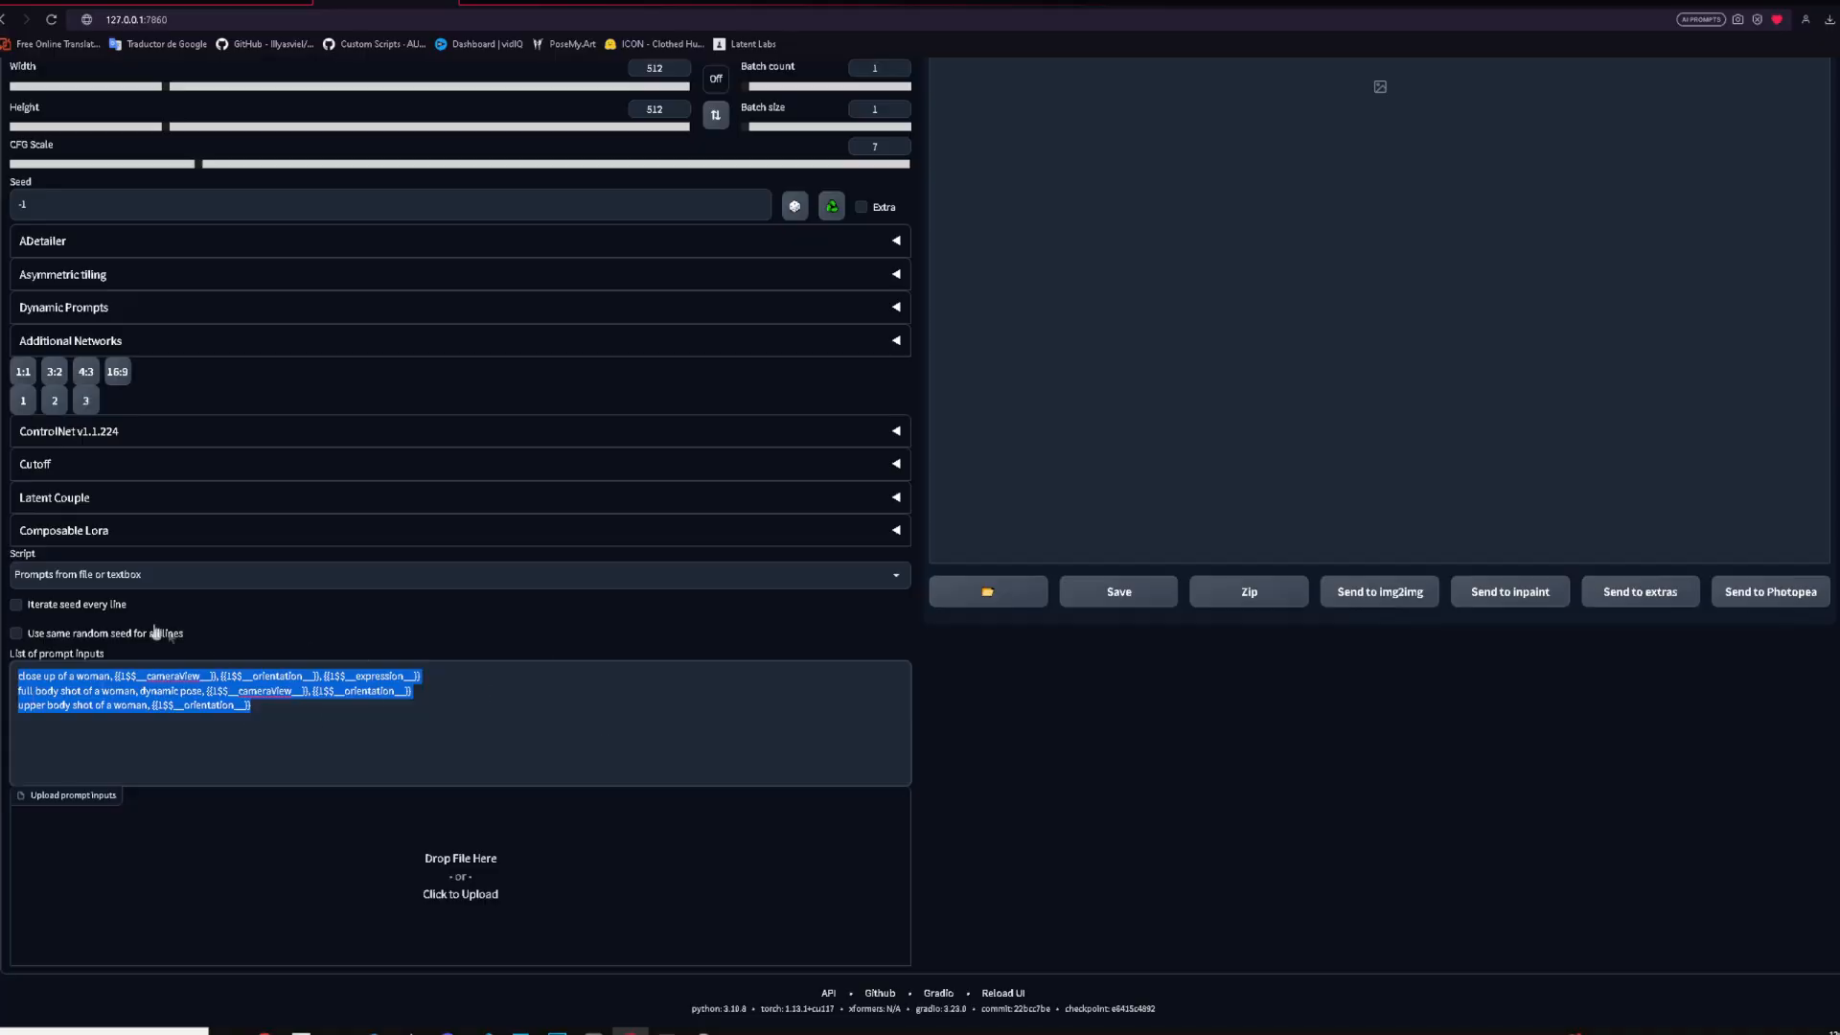
Choose the Prompts from file or textbox script for the image generation.
click(251, 607)
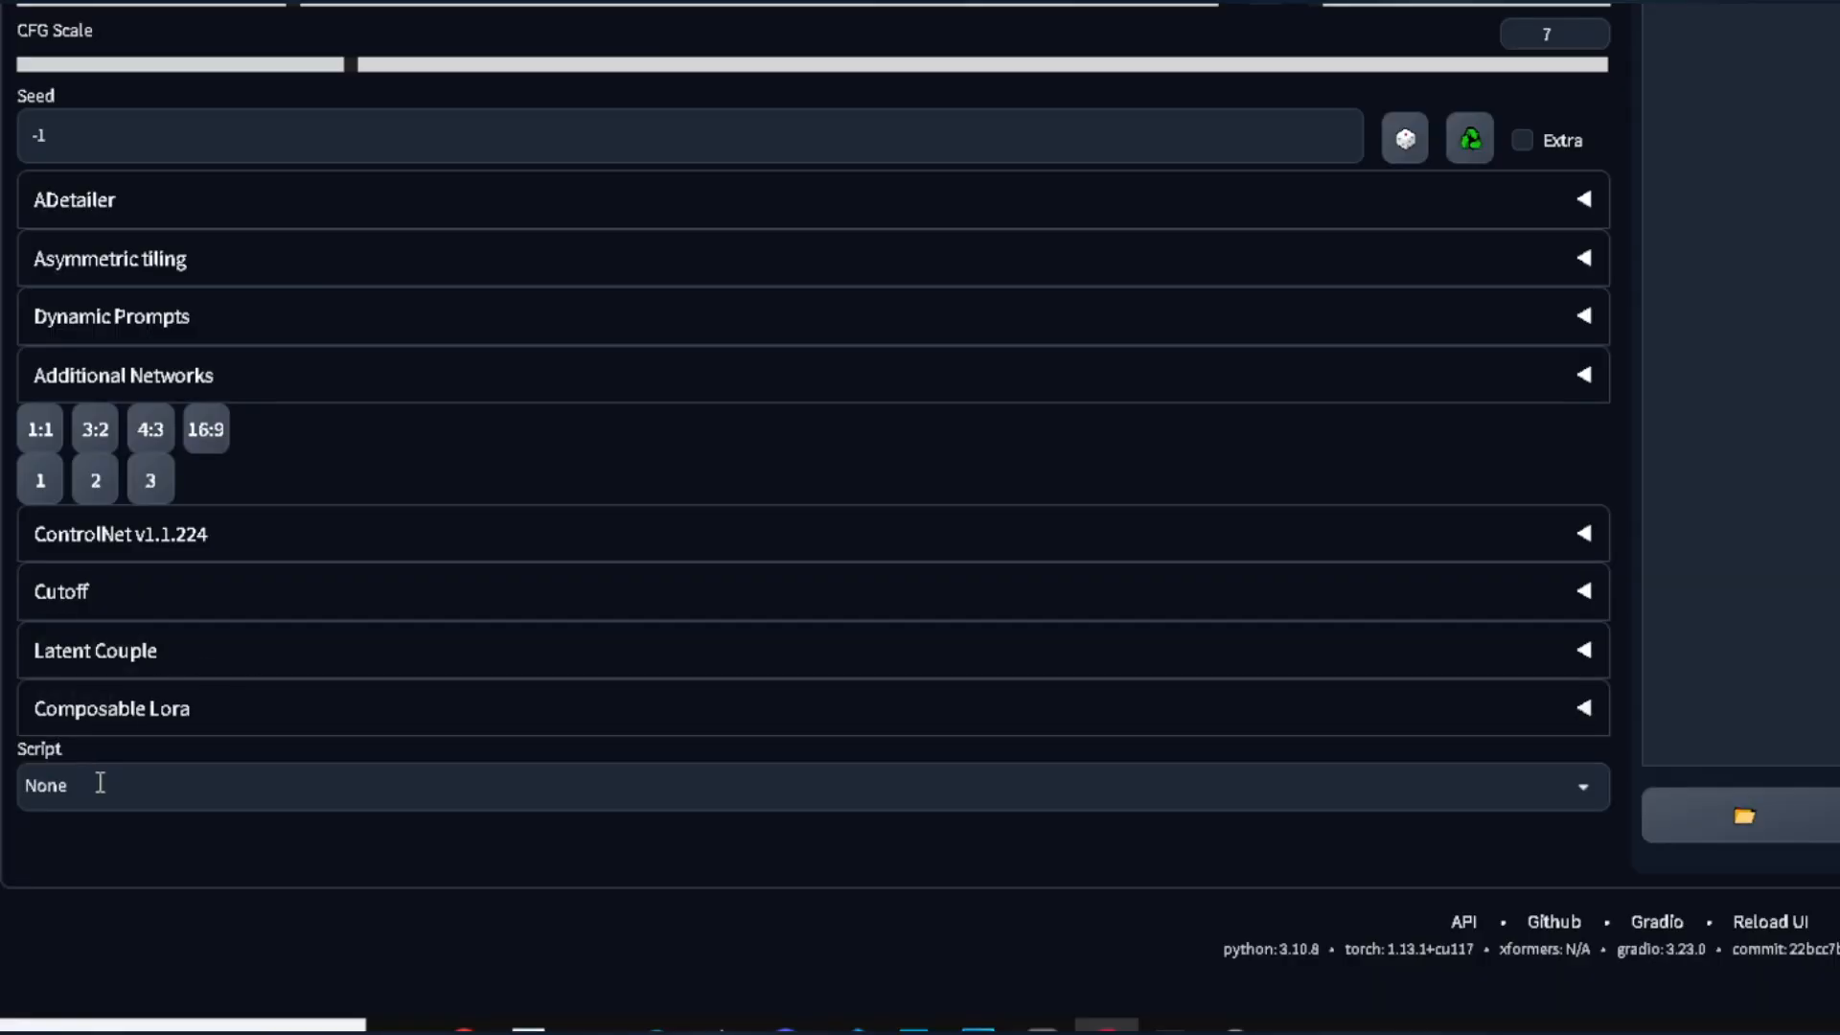
click(100, 783)
click(109, 665)
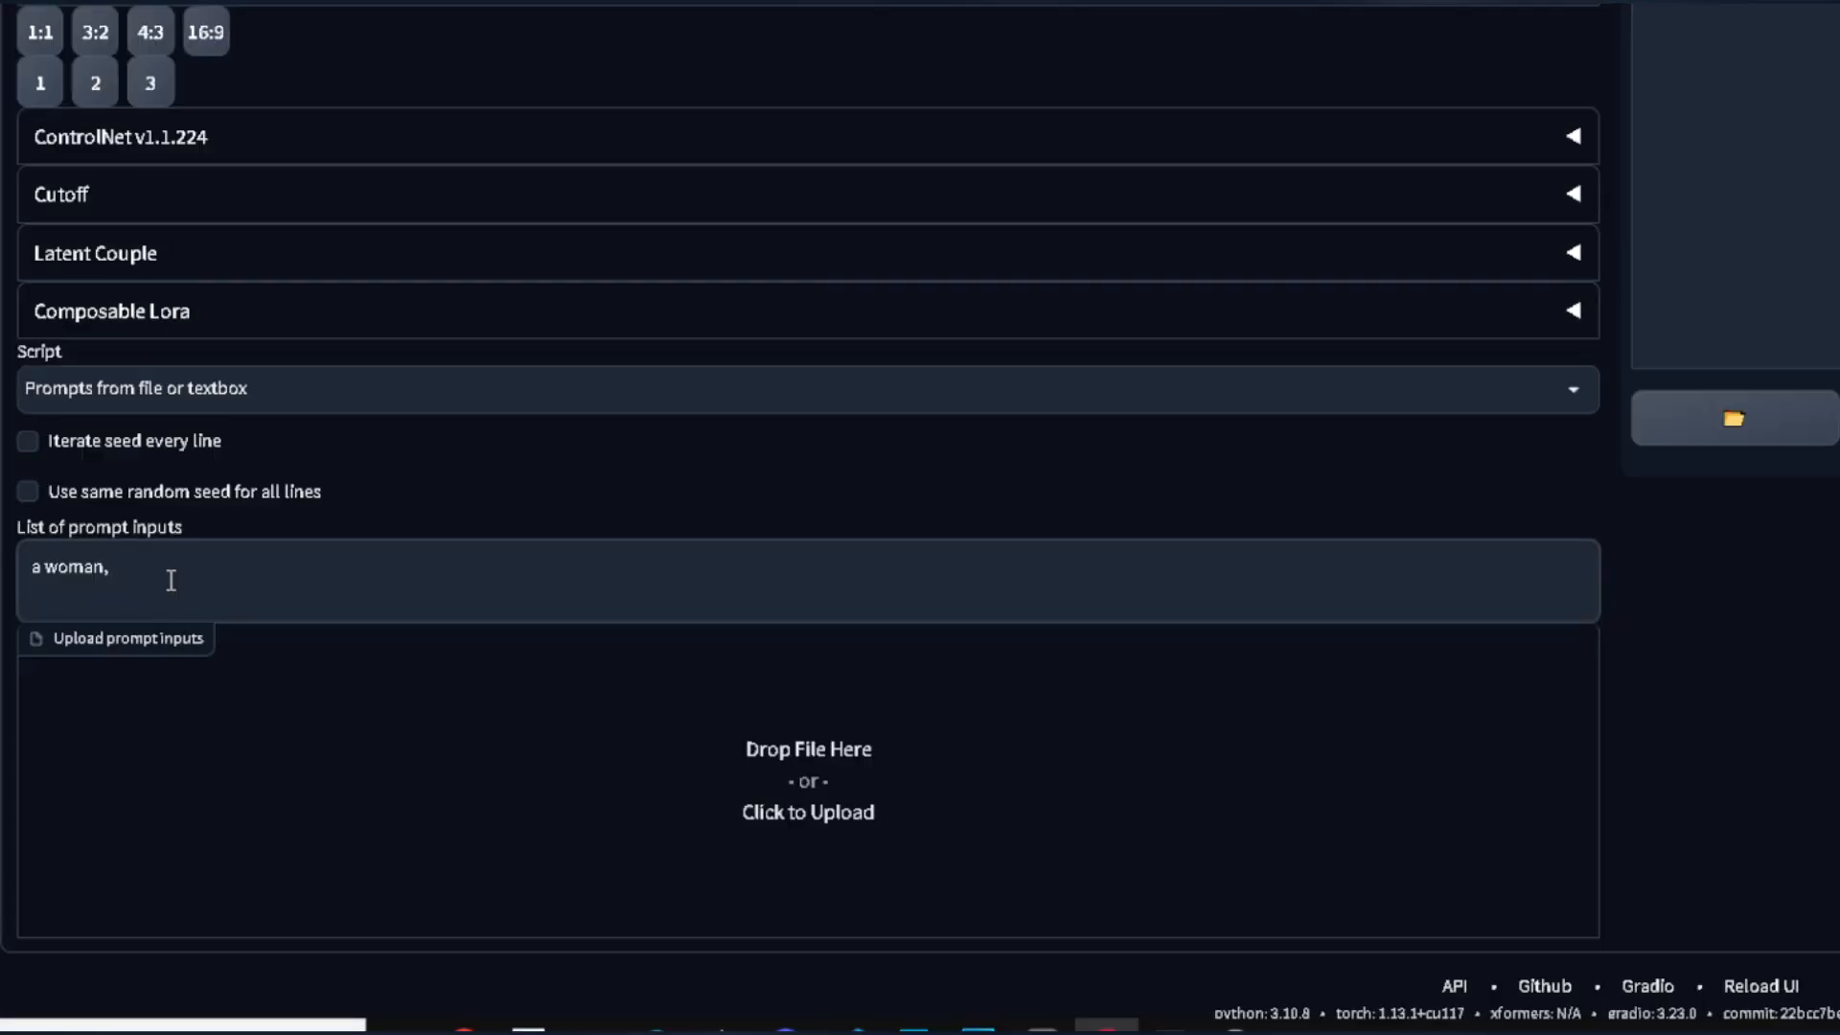
Write the camera wildcard {{1$$__cameraView__}} in the prompt, using the name of the cameraView.txt file.
text({{1$$__cameraView__}})
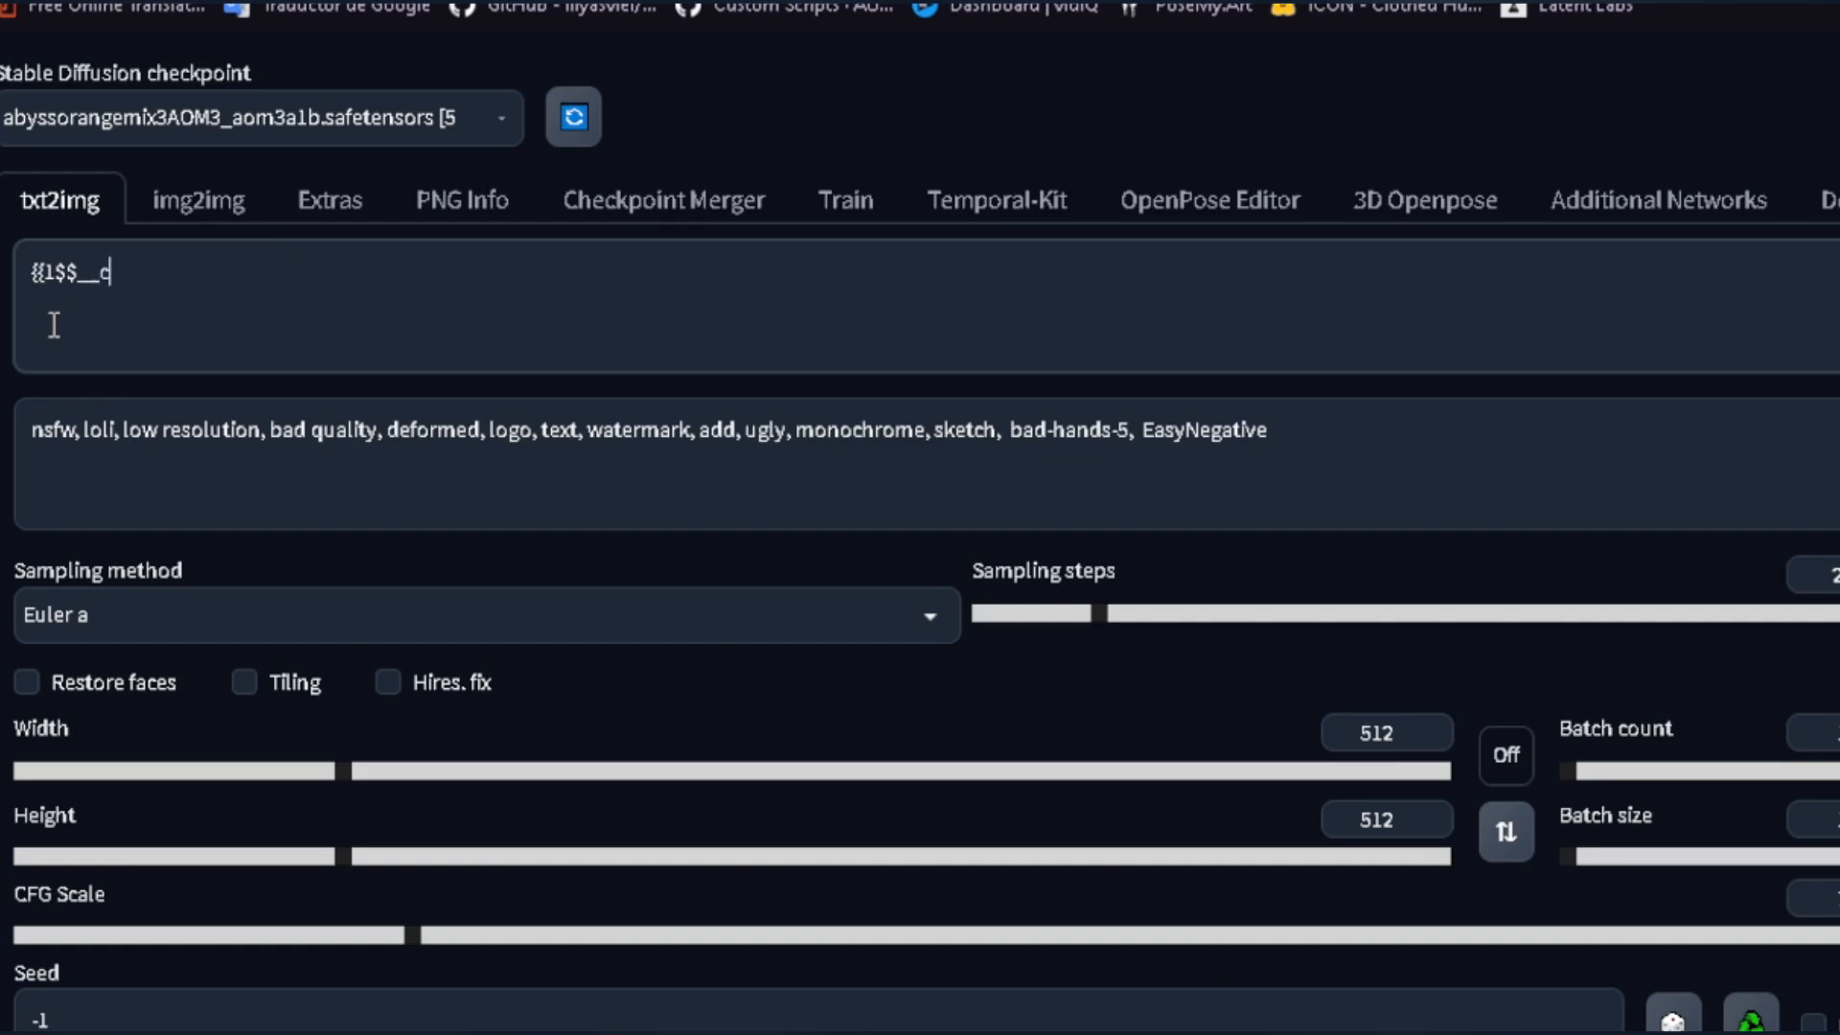
text(cameraView)
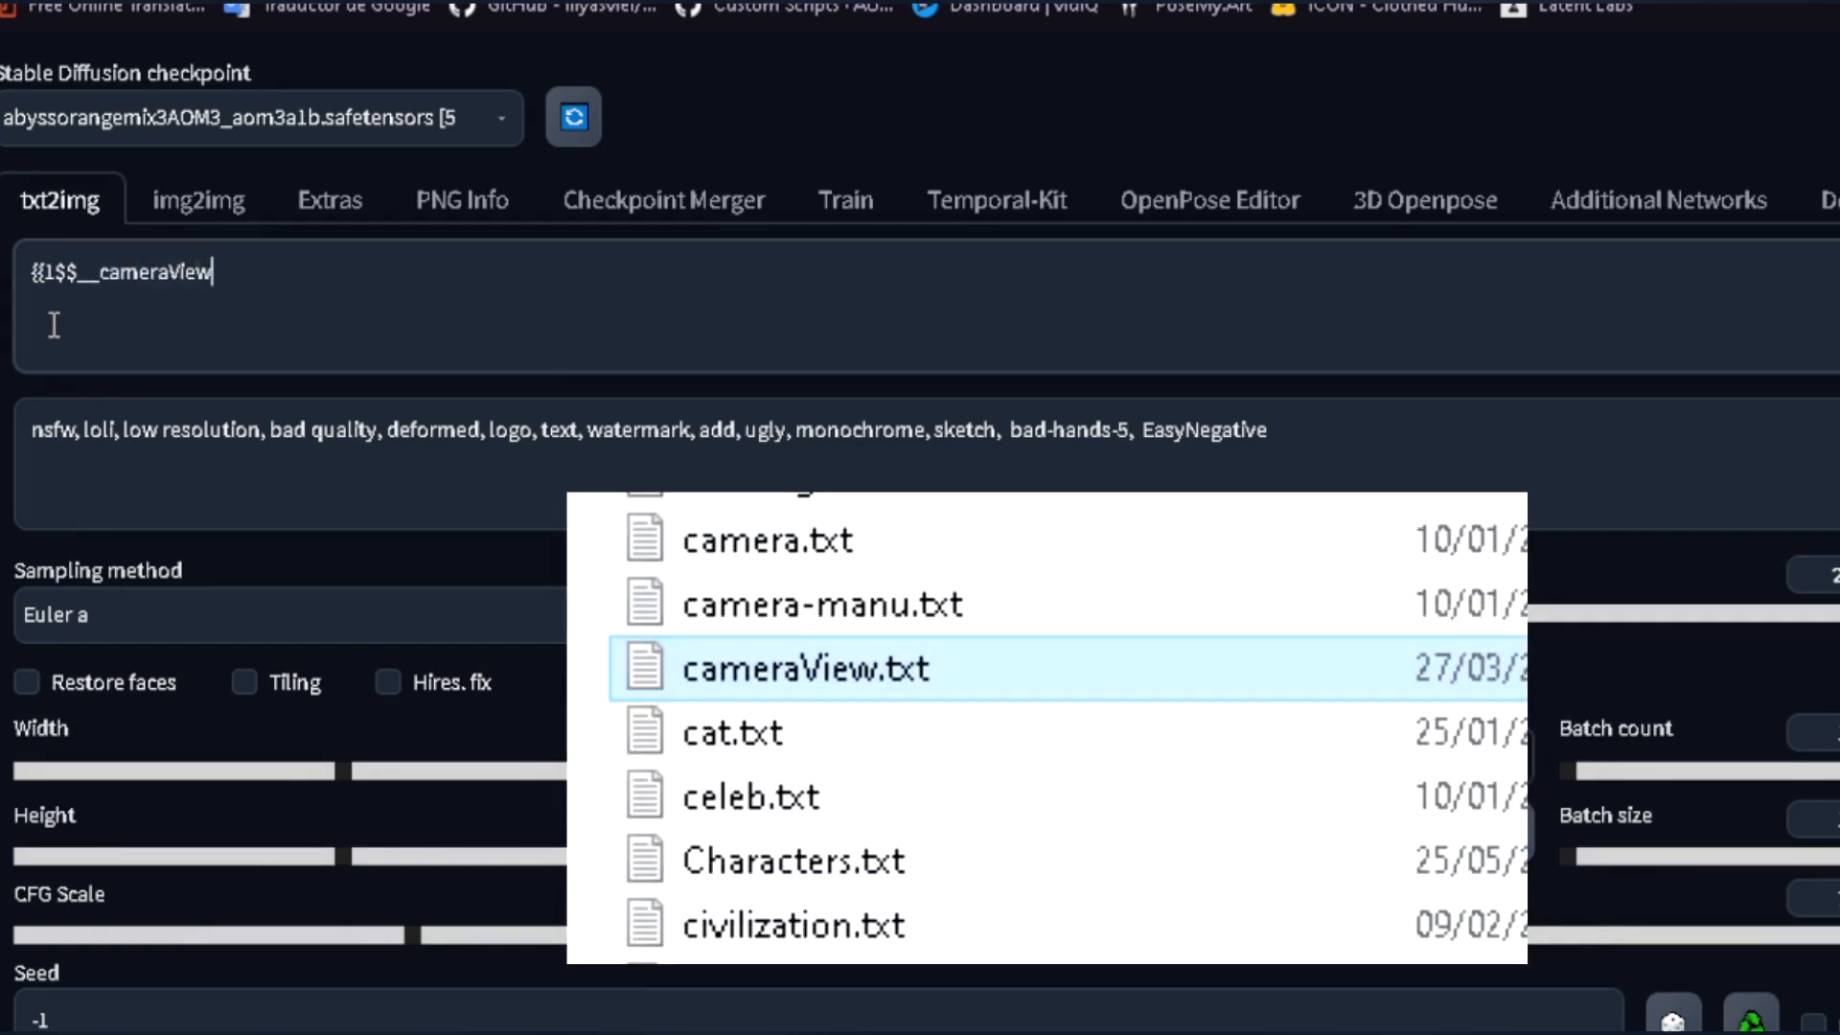
text(__)
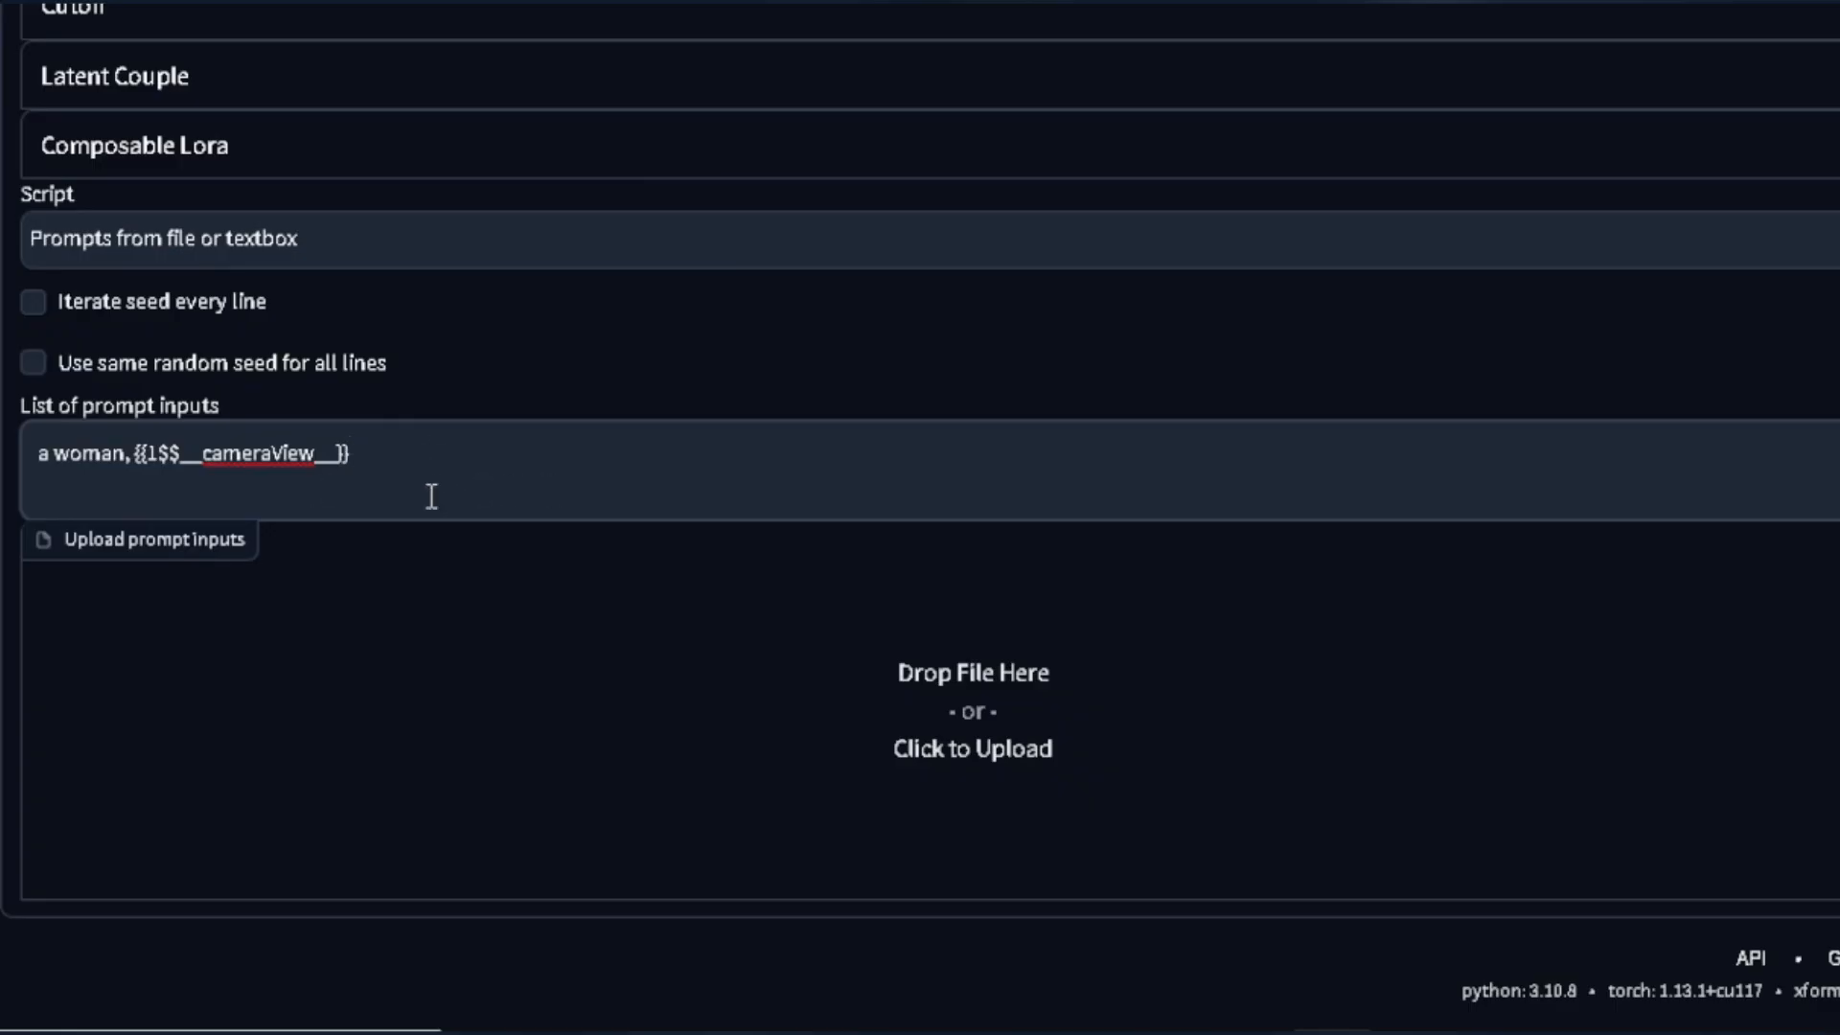
Extend the "a woman" line in the prompt list with the wildcards {{1$$__cameraView__}} and {{1$$__orientation__}}.
text(, {{1$$__cameraView__}},)
text({{1$$__cameraView__}})
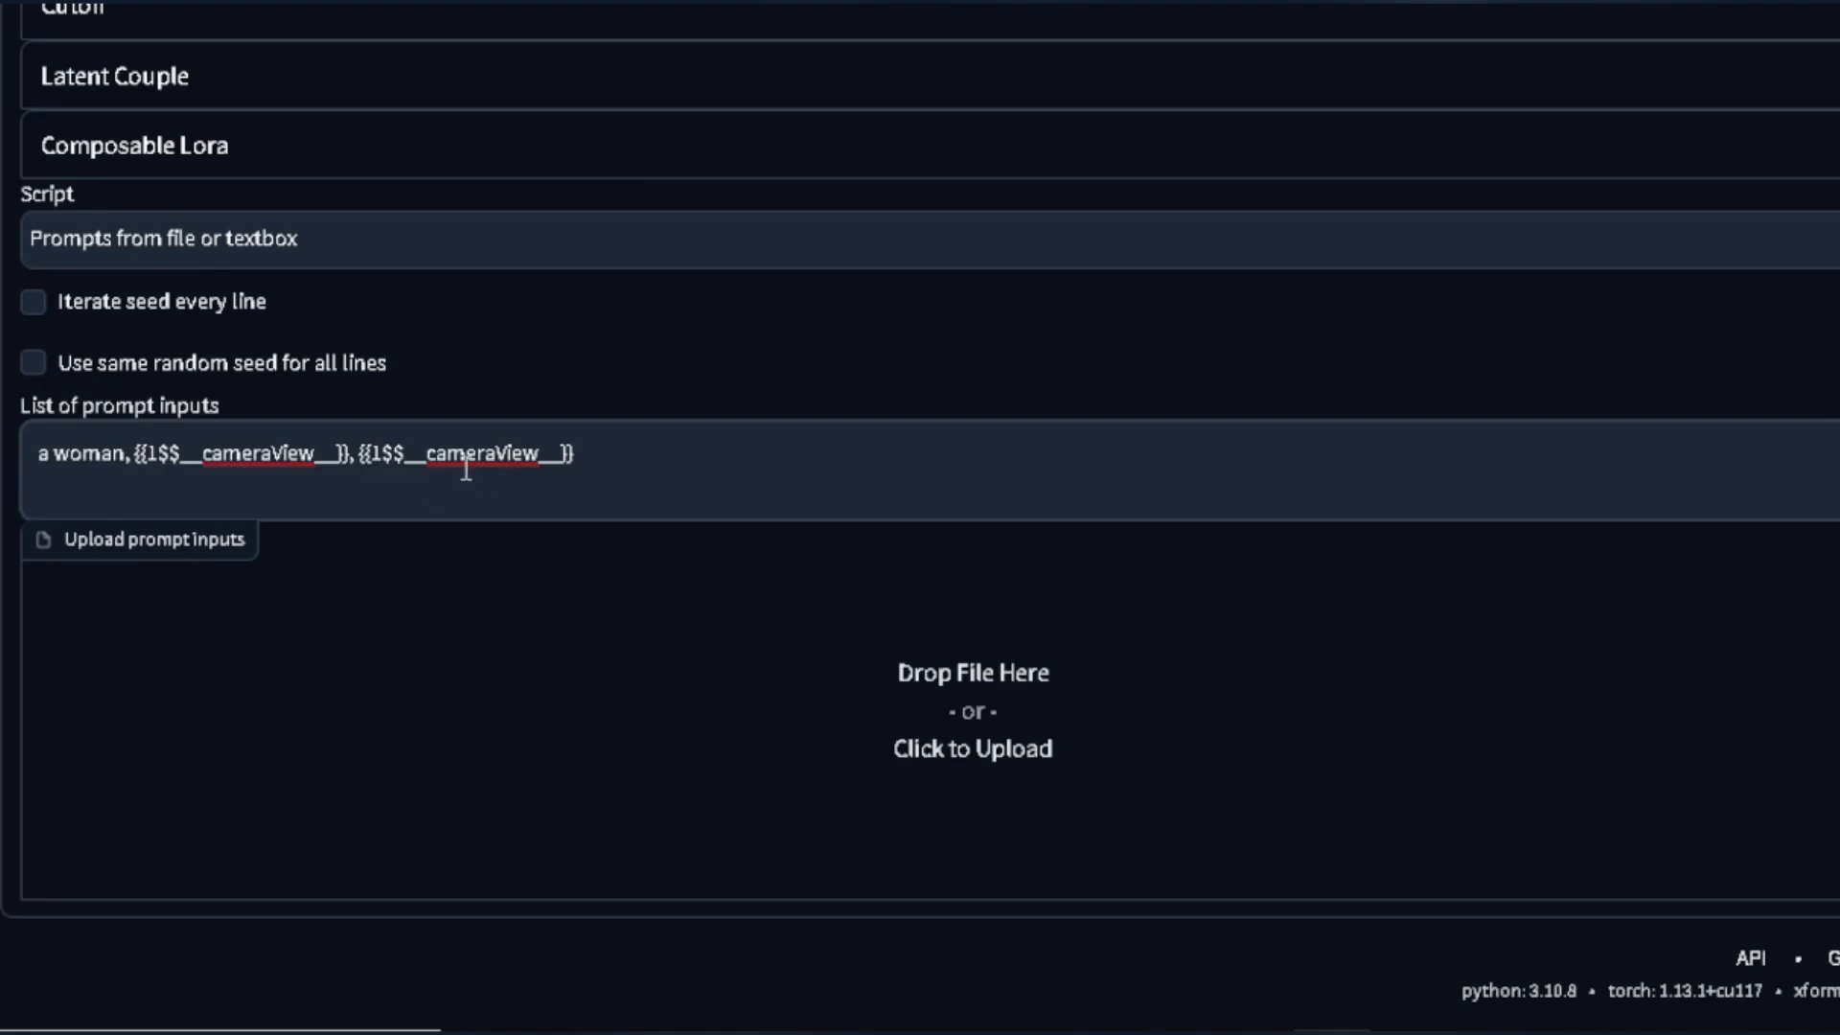
text(orientation)
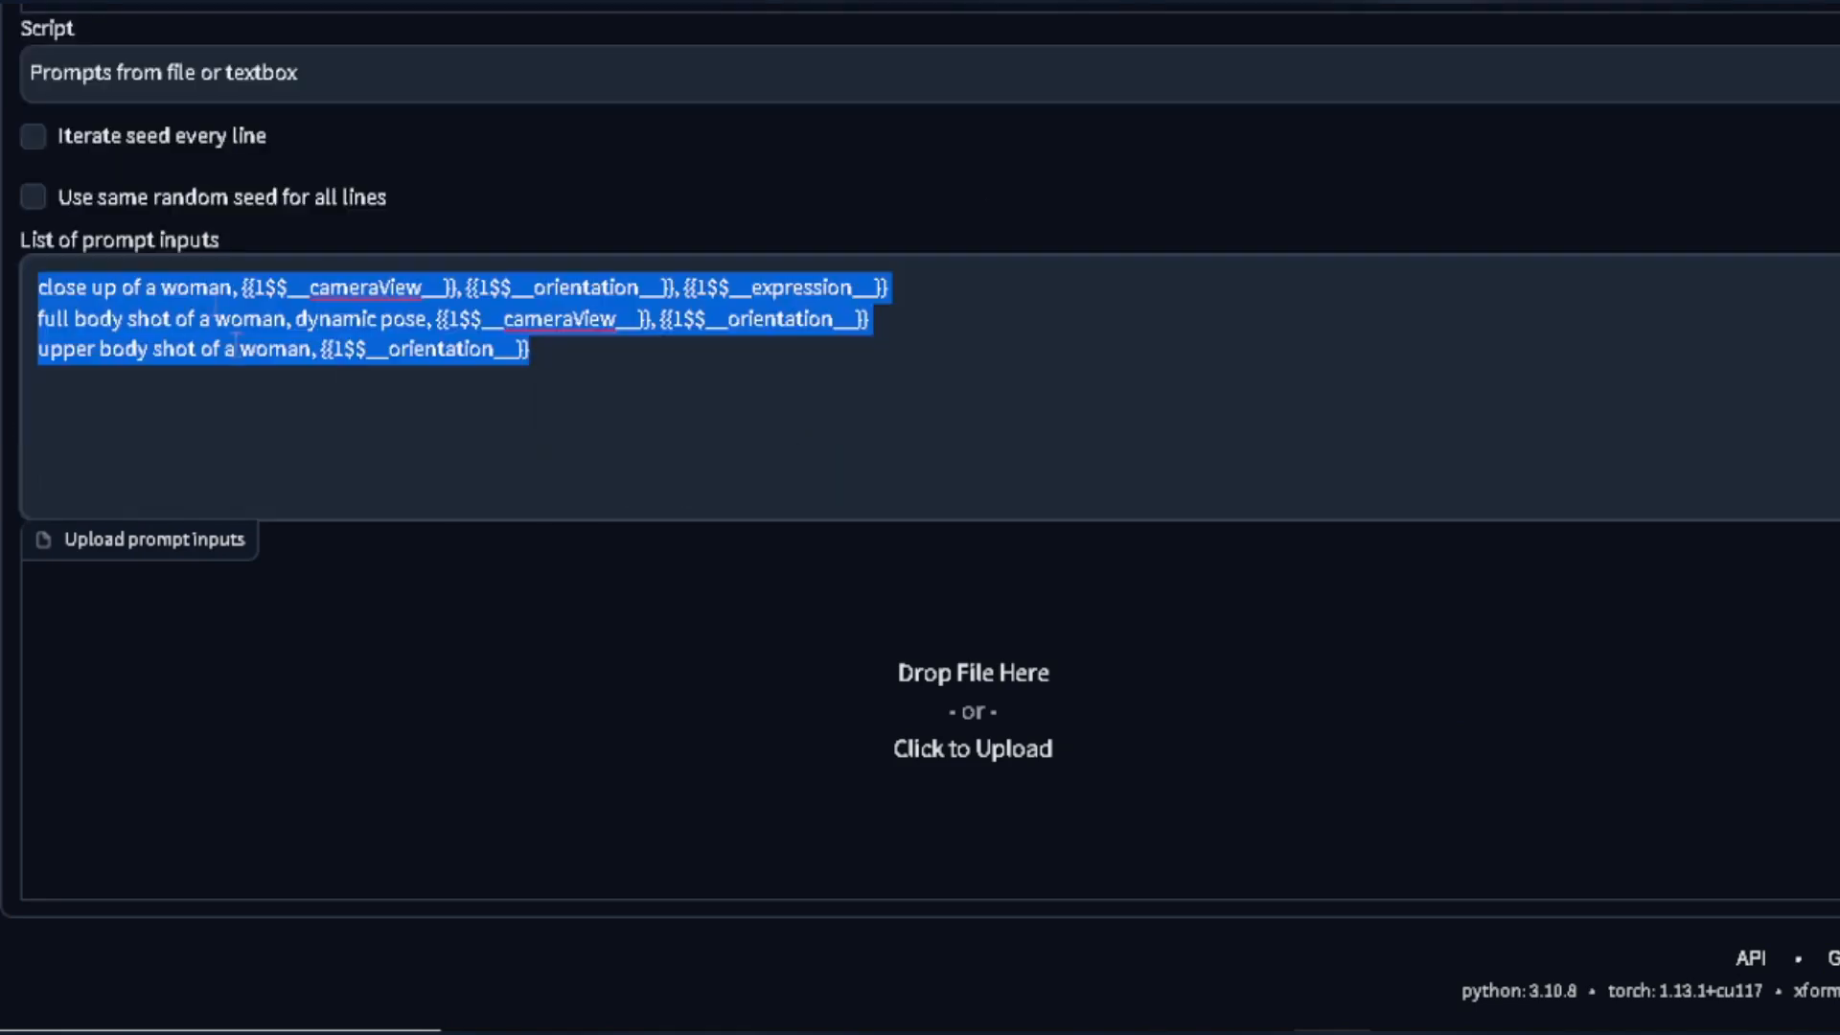
click(484, 146)
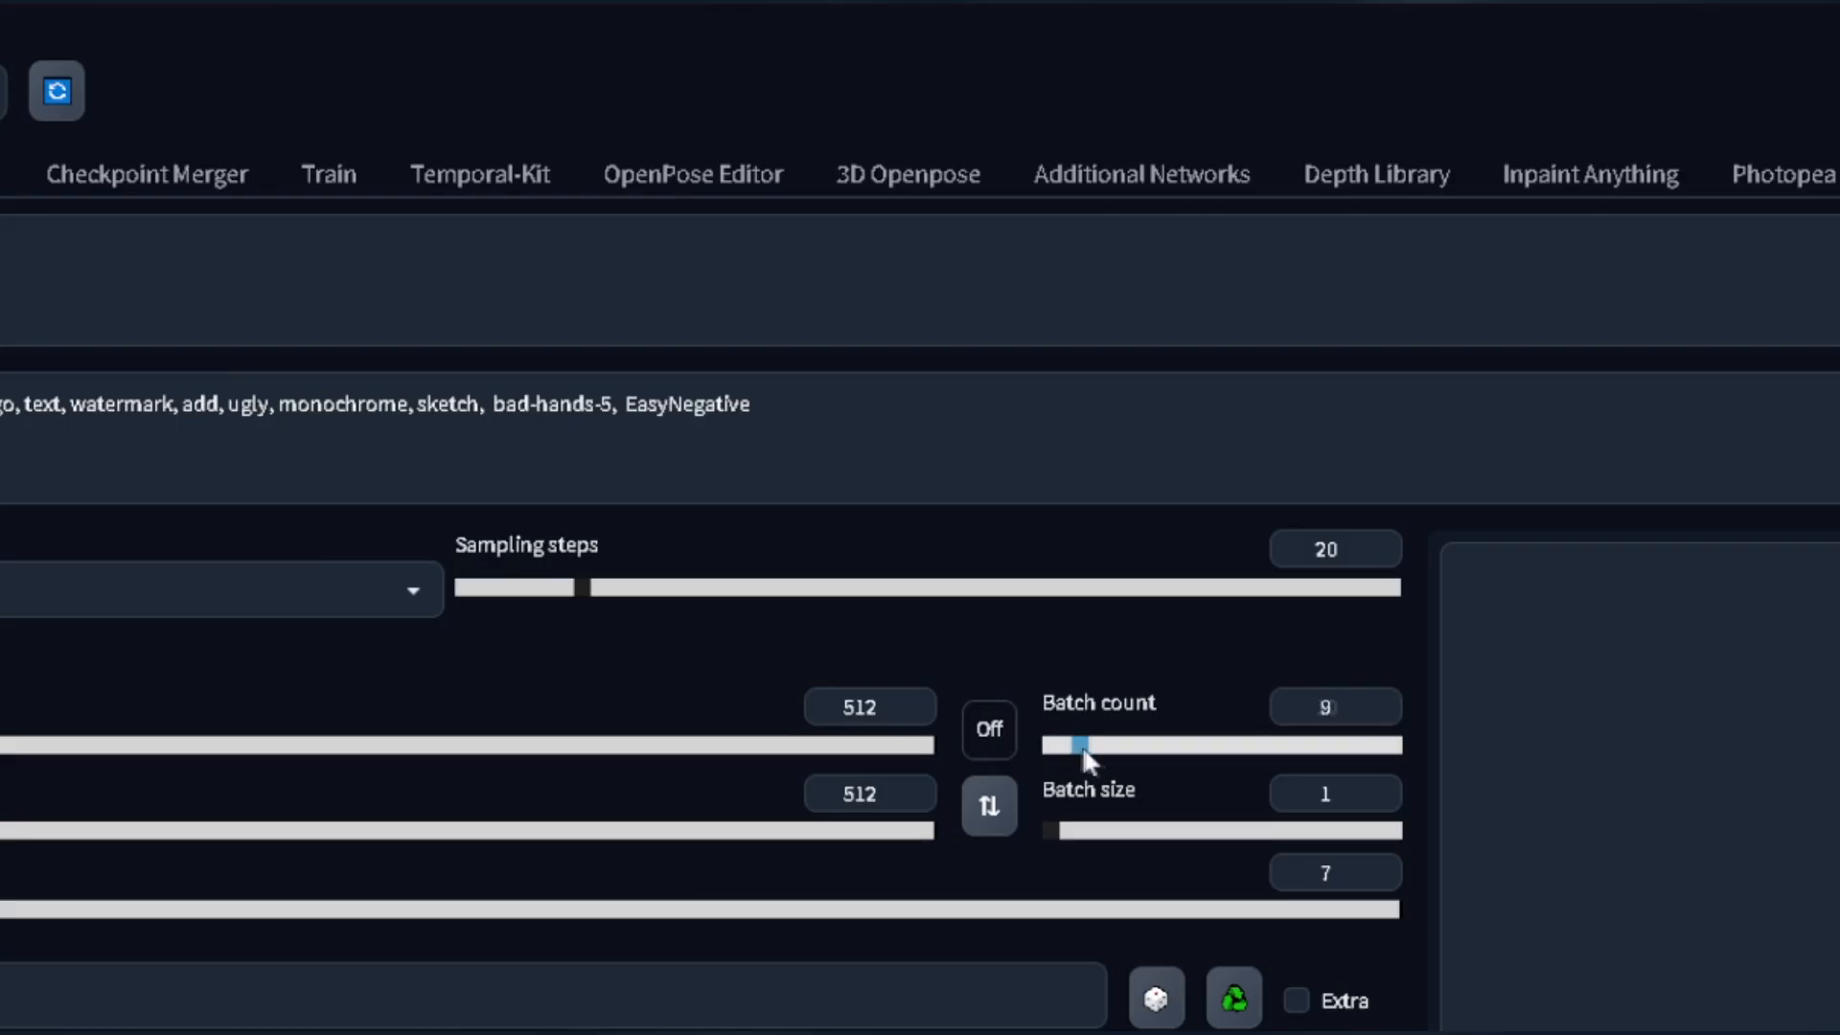
Set the batch count to 12 and the image width and height to 1024.
mouse_move(1083, 746)
mouse_down()
mouse_move(1112, 749)
mouse_move(1089, 759)
mouse_up()
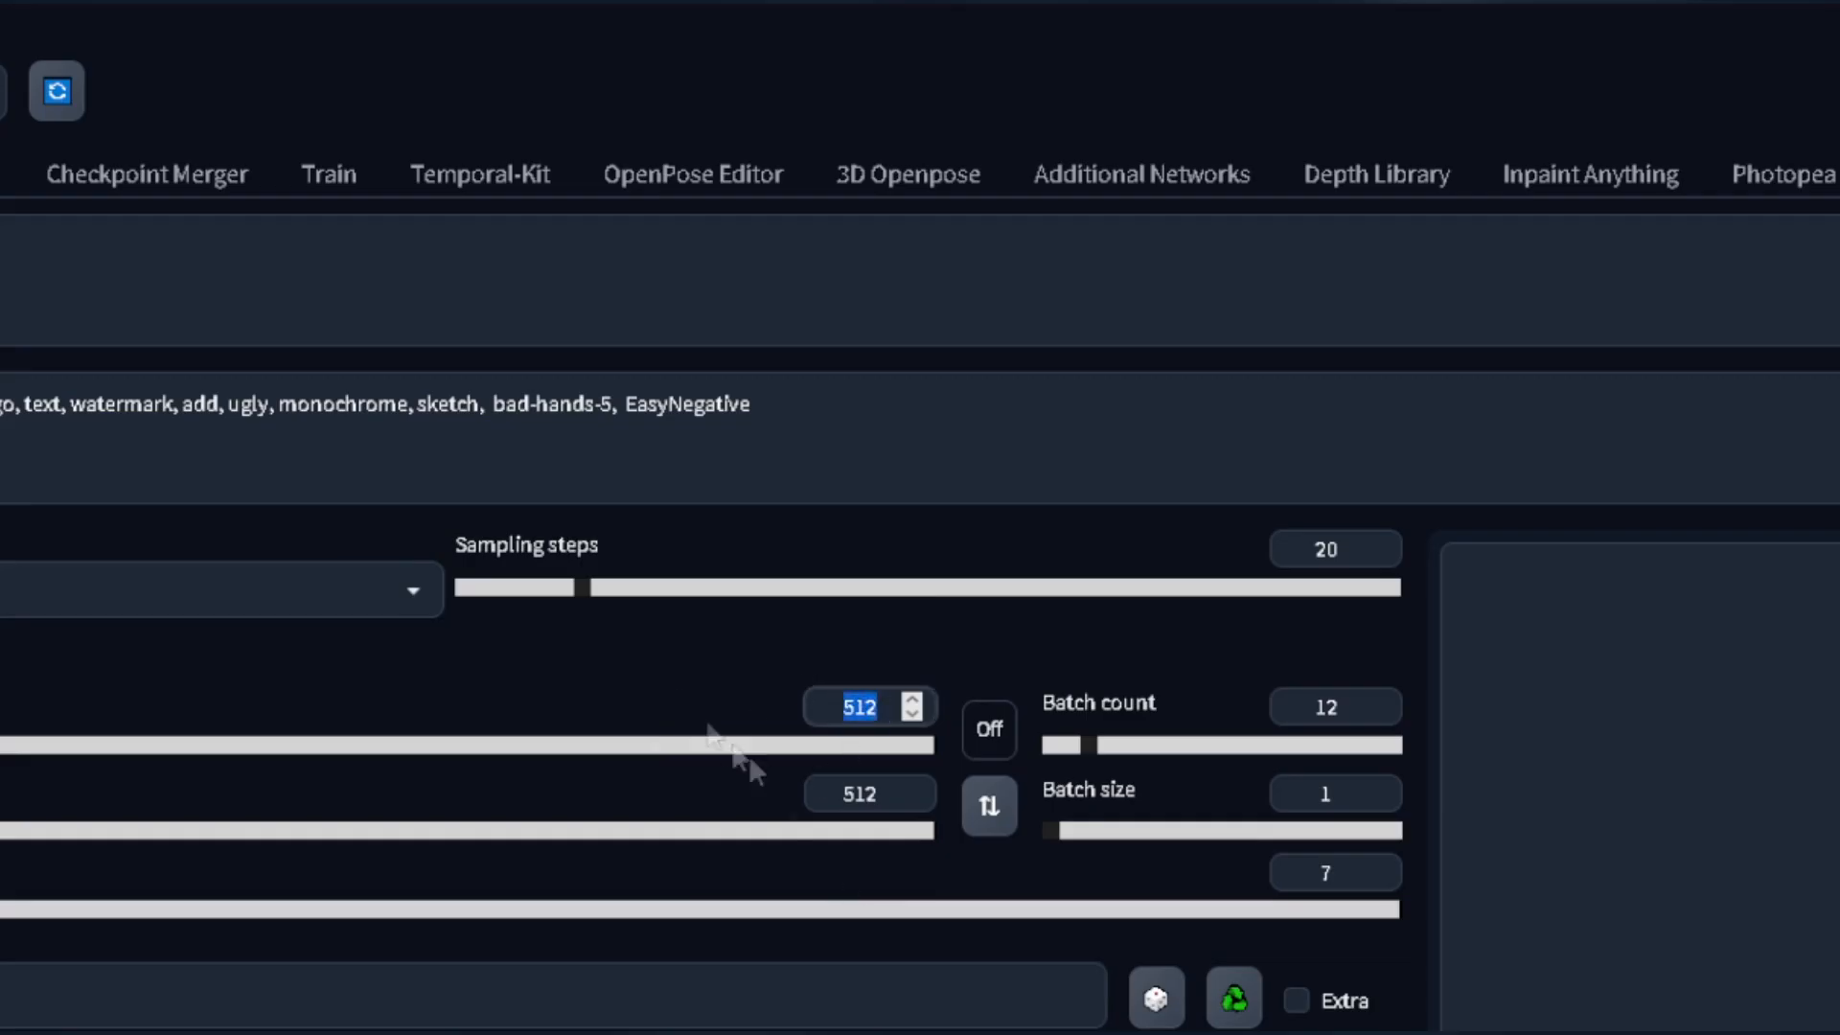
text(1024)
key(Tab)
text(1024)
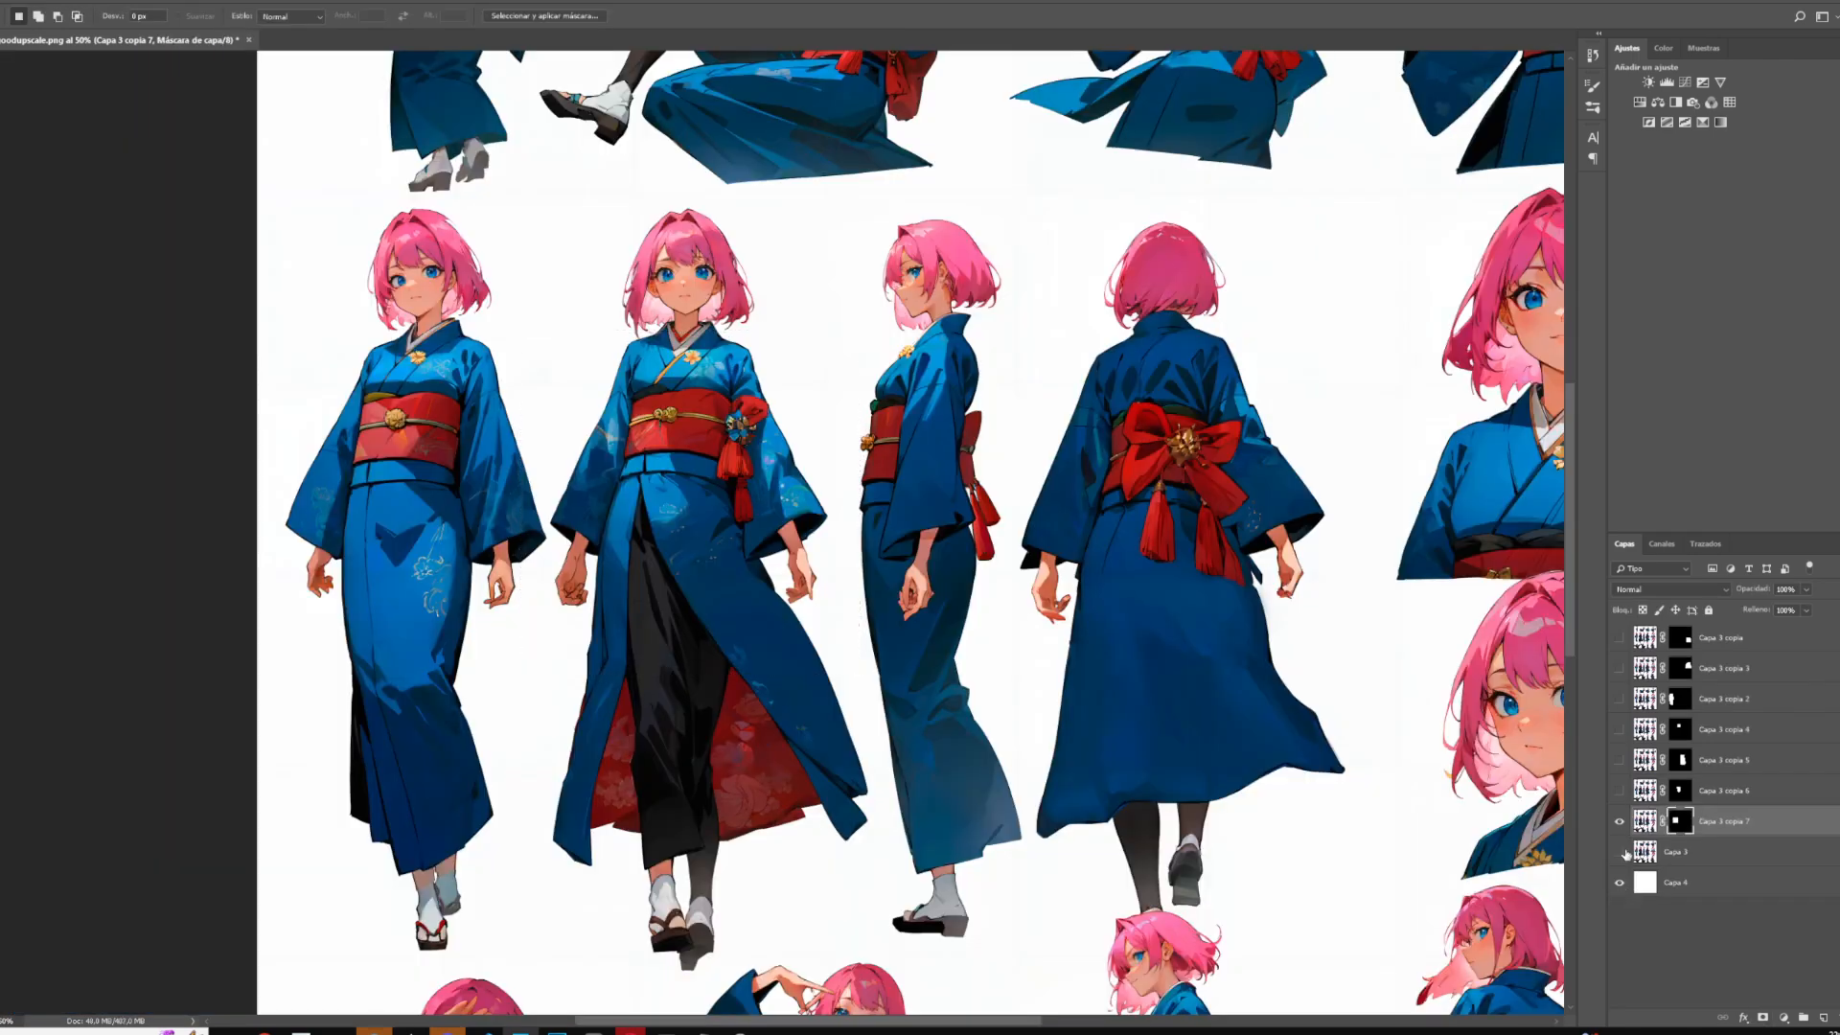
Switch to Photoshop and hide the Capa 3 layer beneath the masked Capa 3 copia 7.
click(1620, 852)
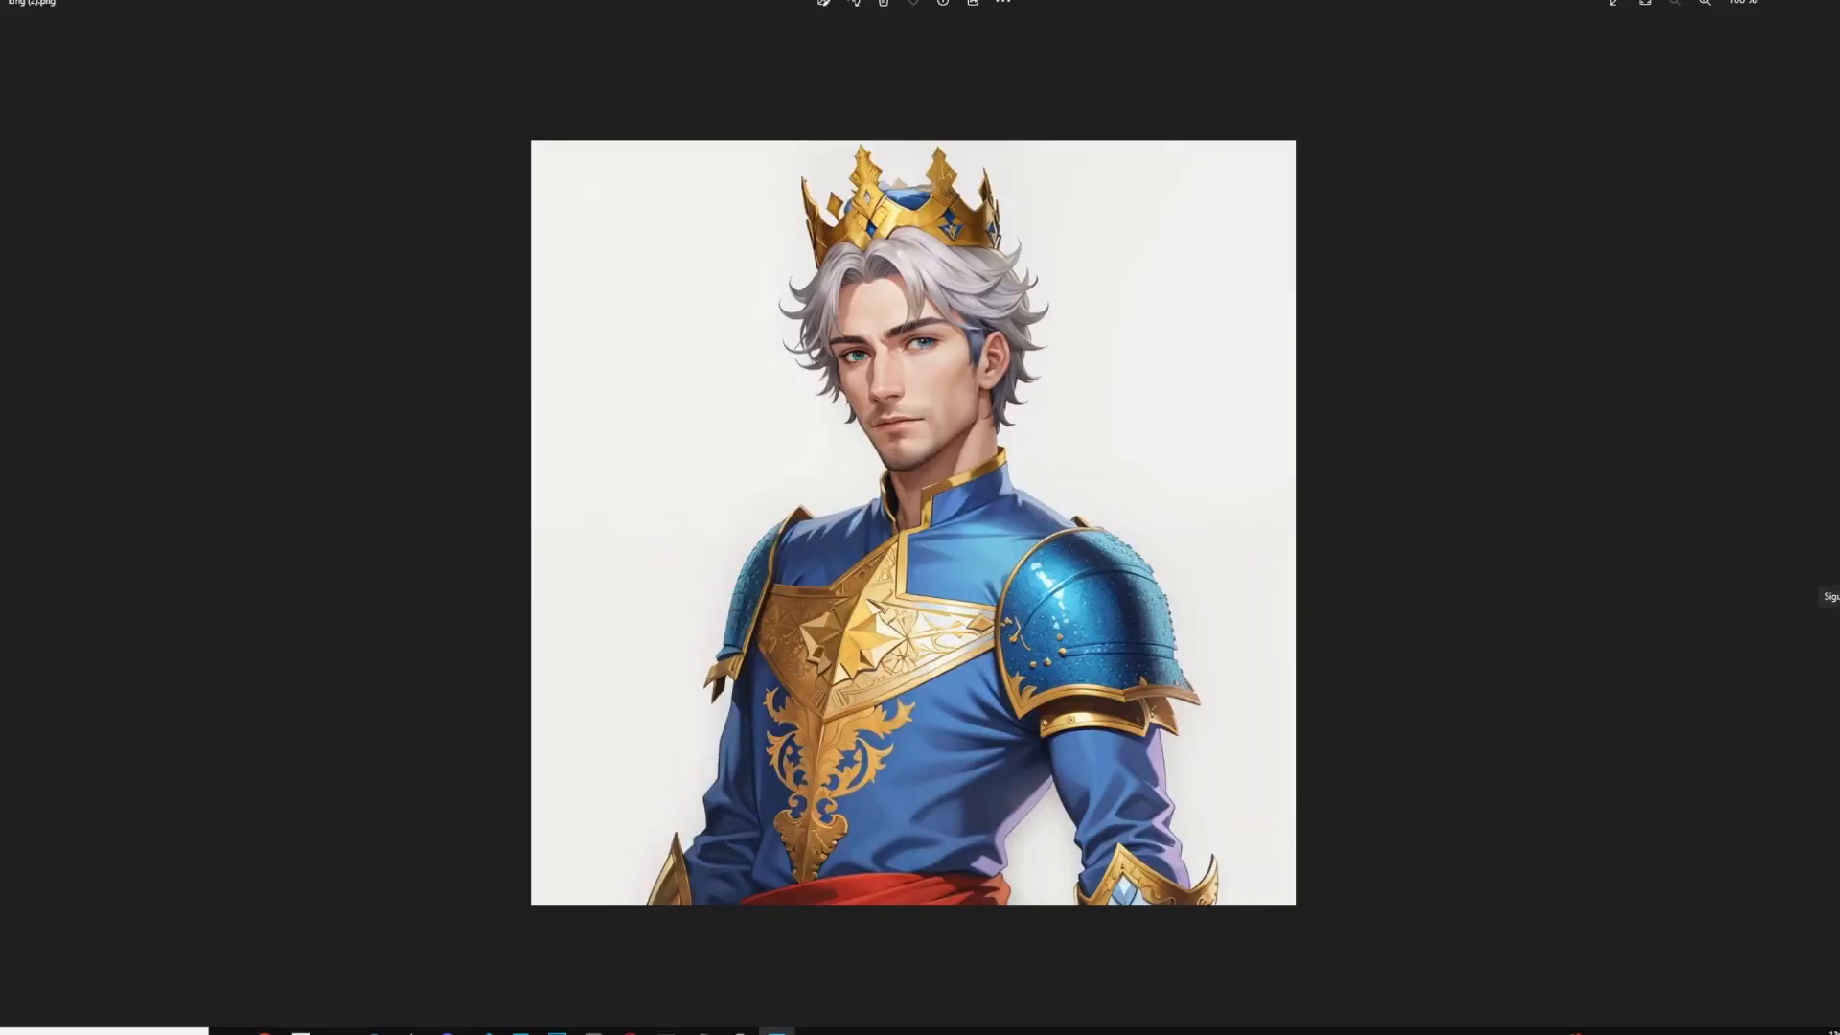
Switch to the photo viewer and browse through the generated images, starting from the crowned king character.
key(Right)
key(Right)
key(Right)
key(Right)
key(Right)
key(Right)
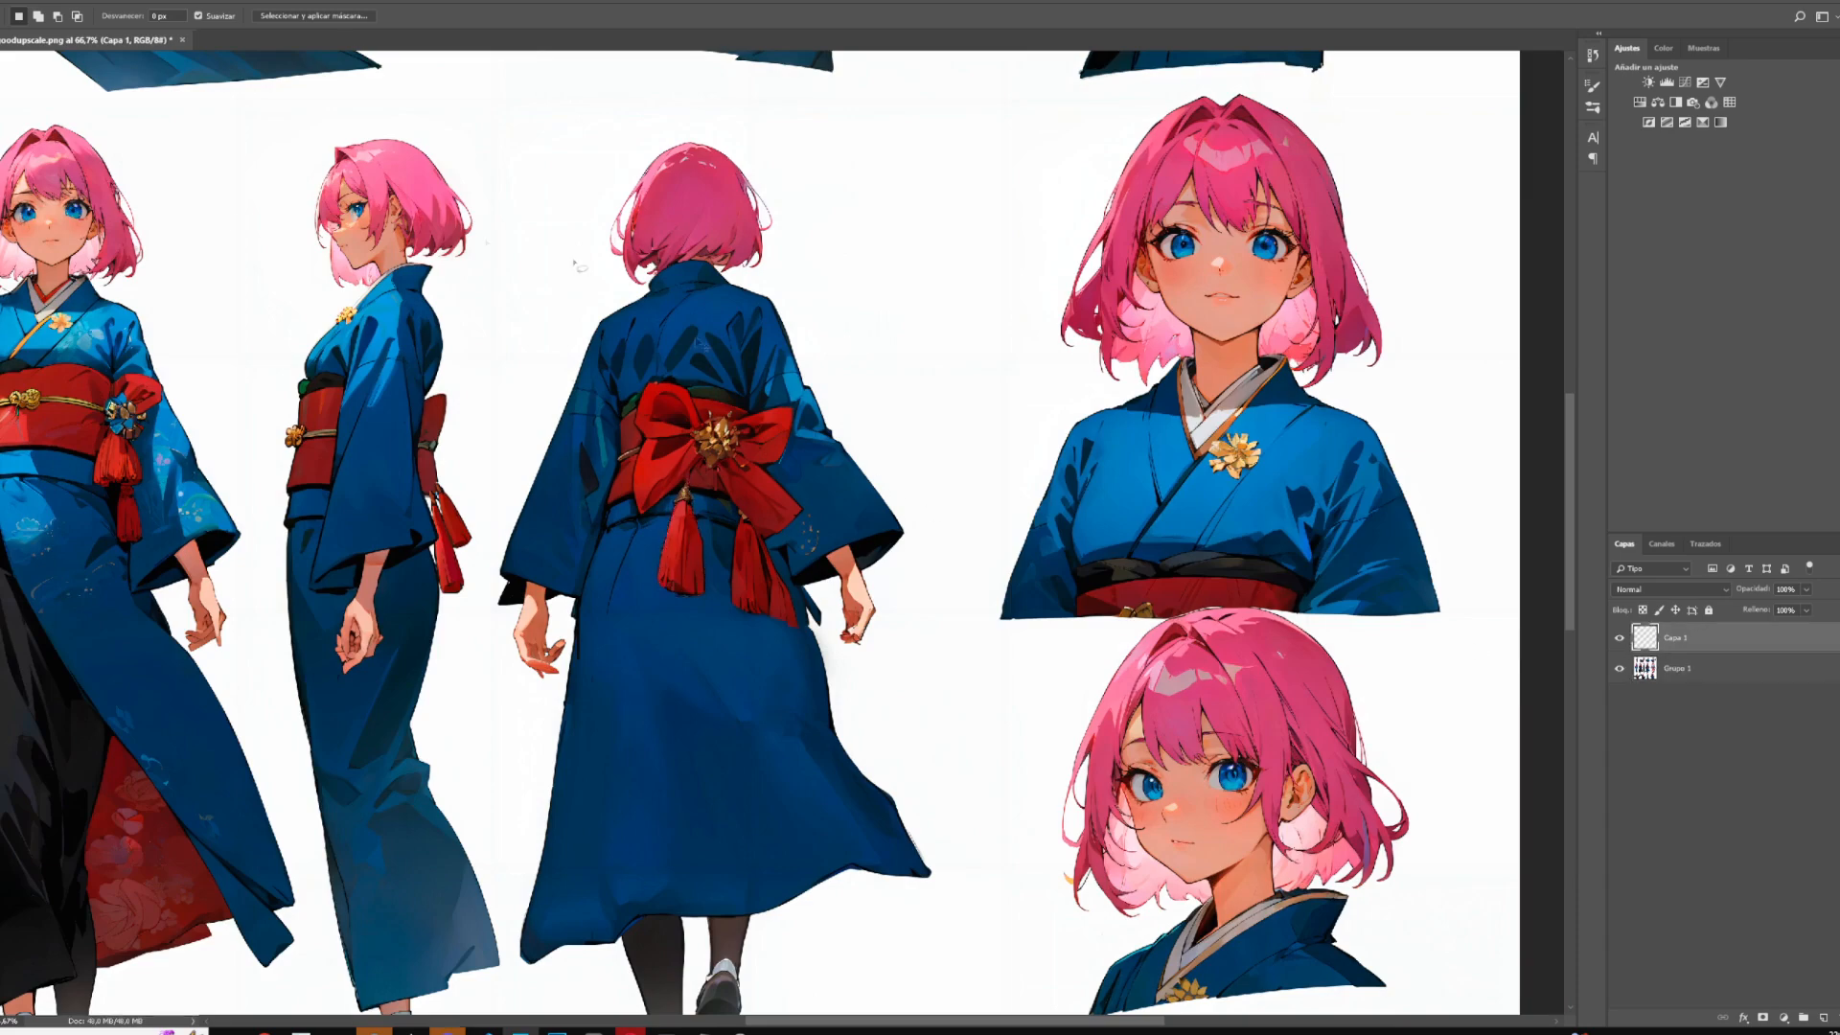
Return to Photoshop and paste a copied tassel onto the red bow of the turned figure in the upper row.
key(ctrl+plus)
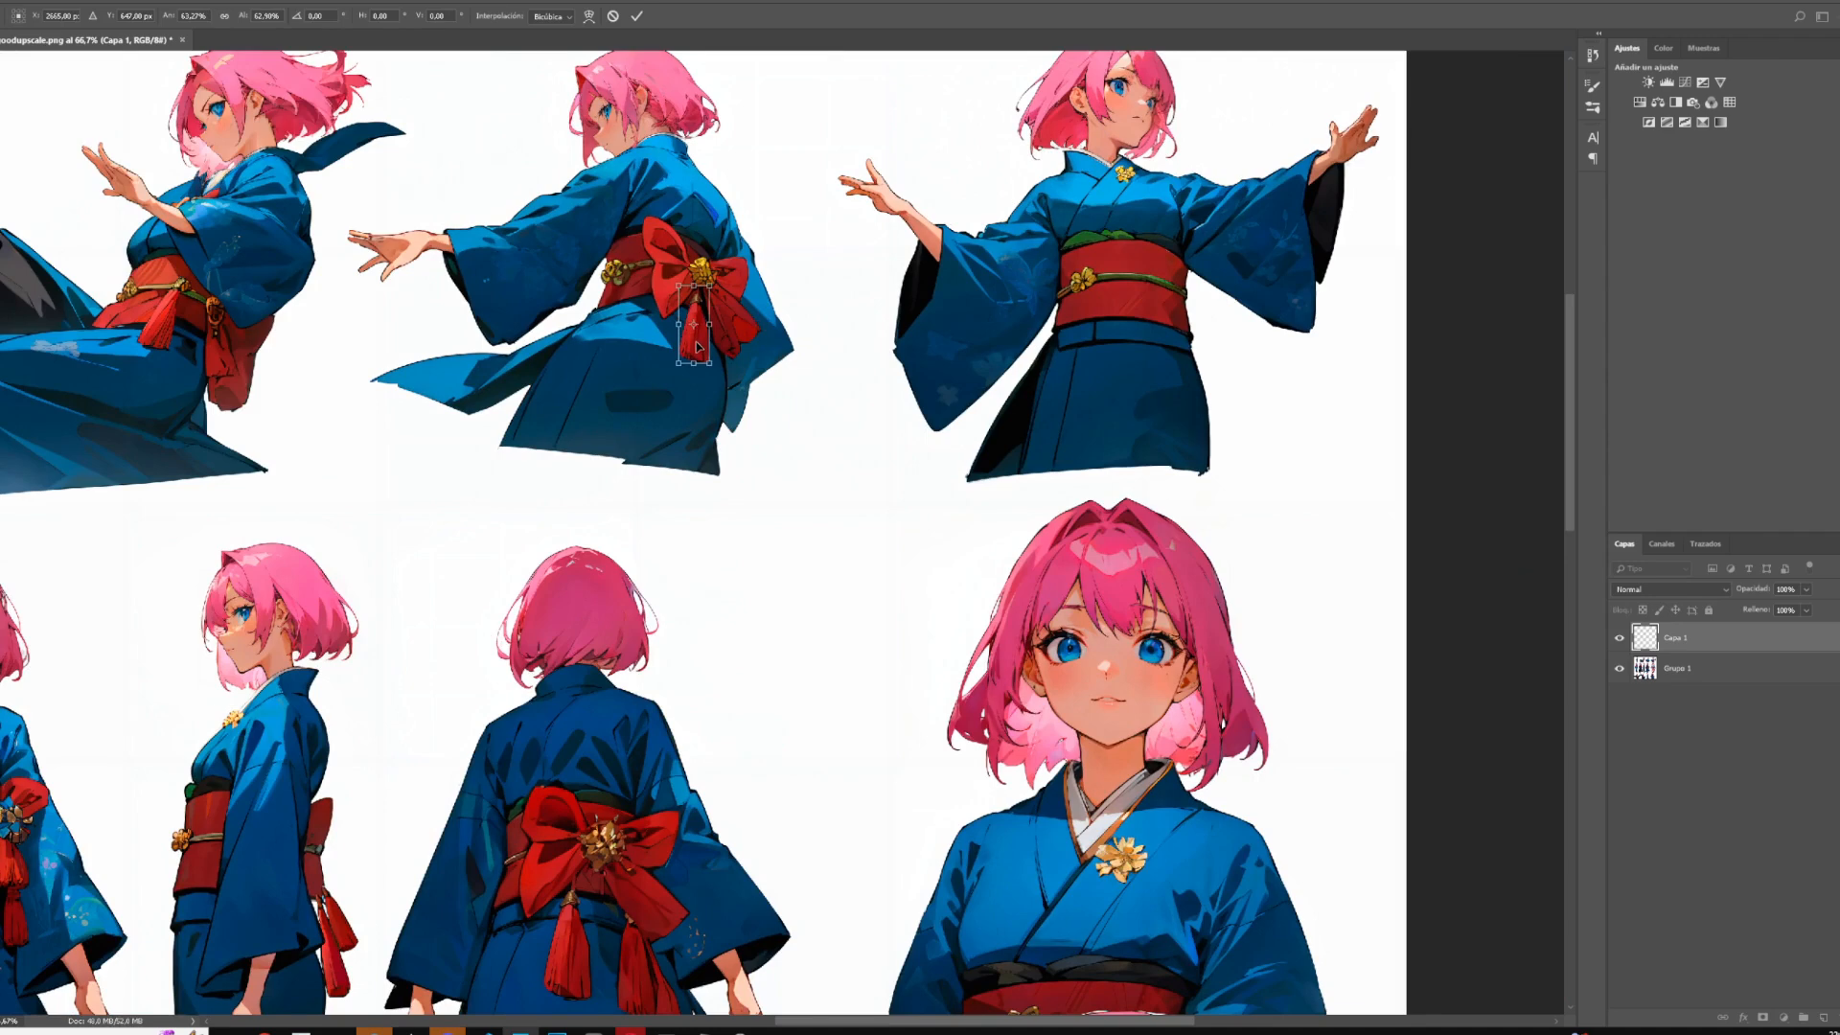
key(ctrl+v)
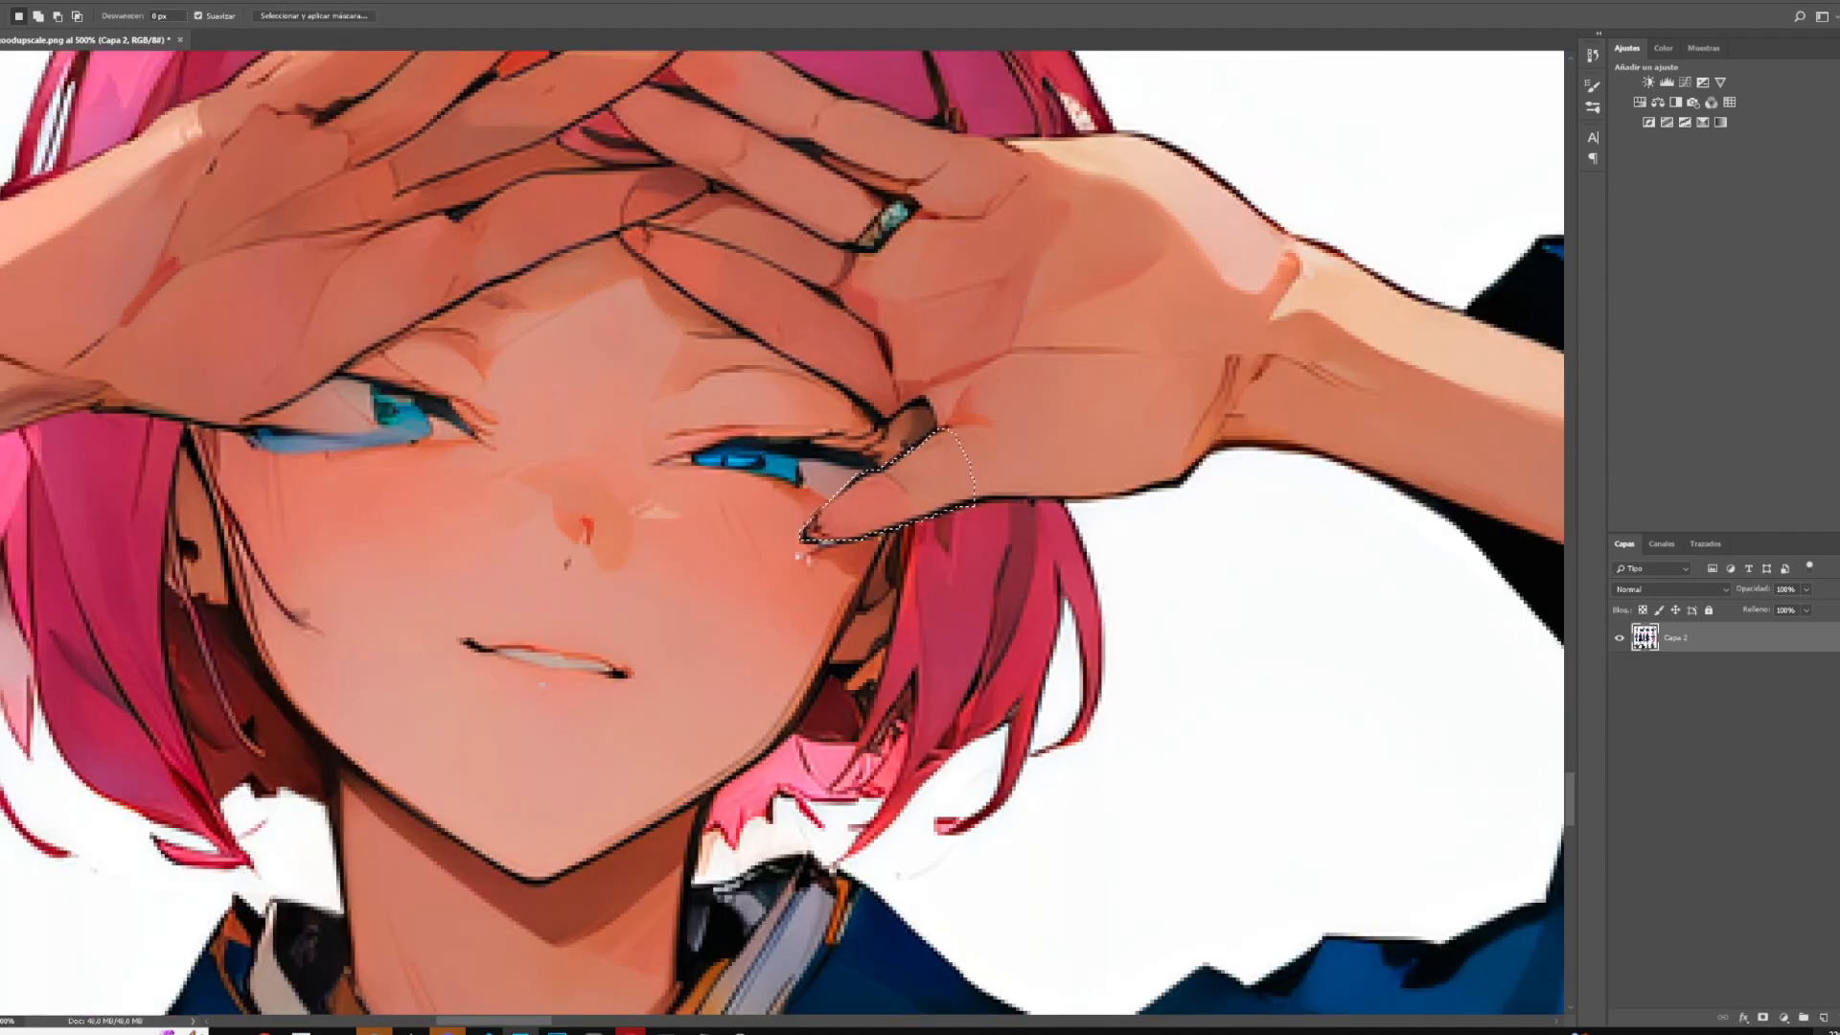
Move the outlined thumb over to the other hand and adjust its orientation and position with Free Transform.
key(v)
drag(997, 487, 417, 437)
key(ctrl+t)
right_click(339, 432)
click(383, 636)
drag(460, 433, 458, 443)
key(Return)
key(b)
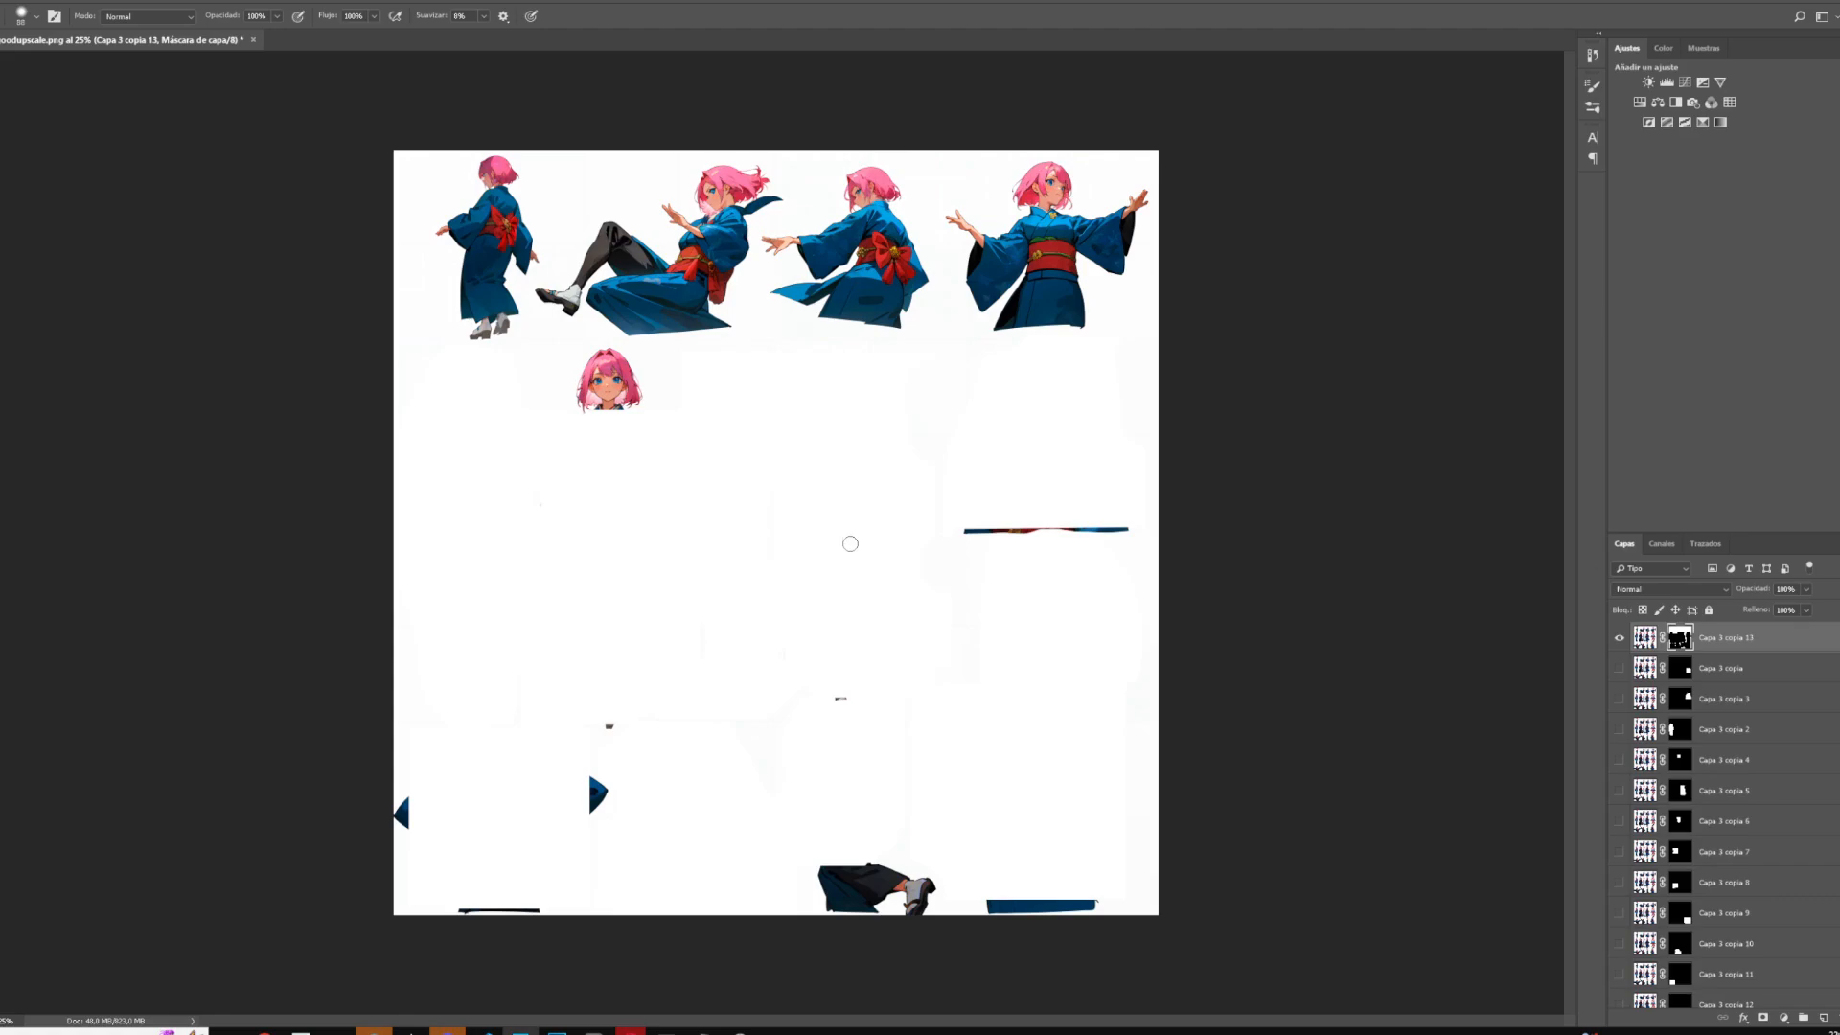
Toggle the visibility of masked layer Capa 3 copia 13 to check it, and duplicate the Capa 3 layer.
click(1617, 638)
click(1618, 638)
scroll(1748, 867, down, 5)
click(1694, 935)
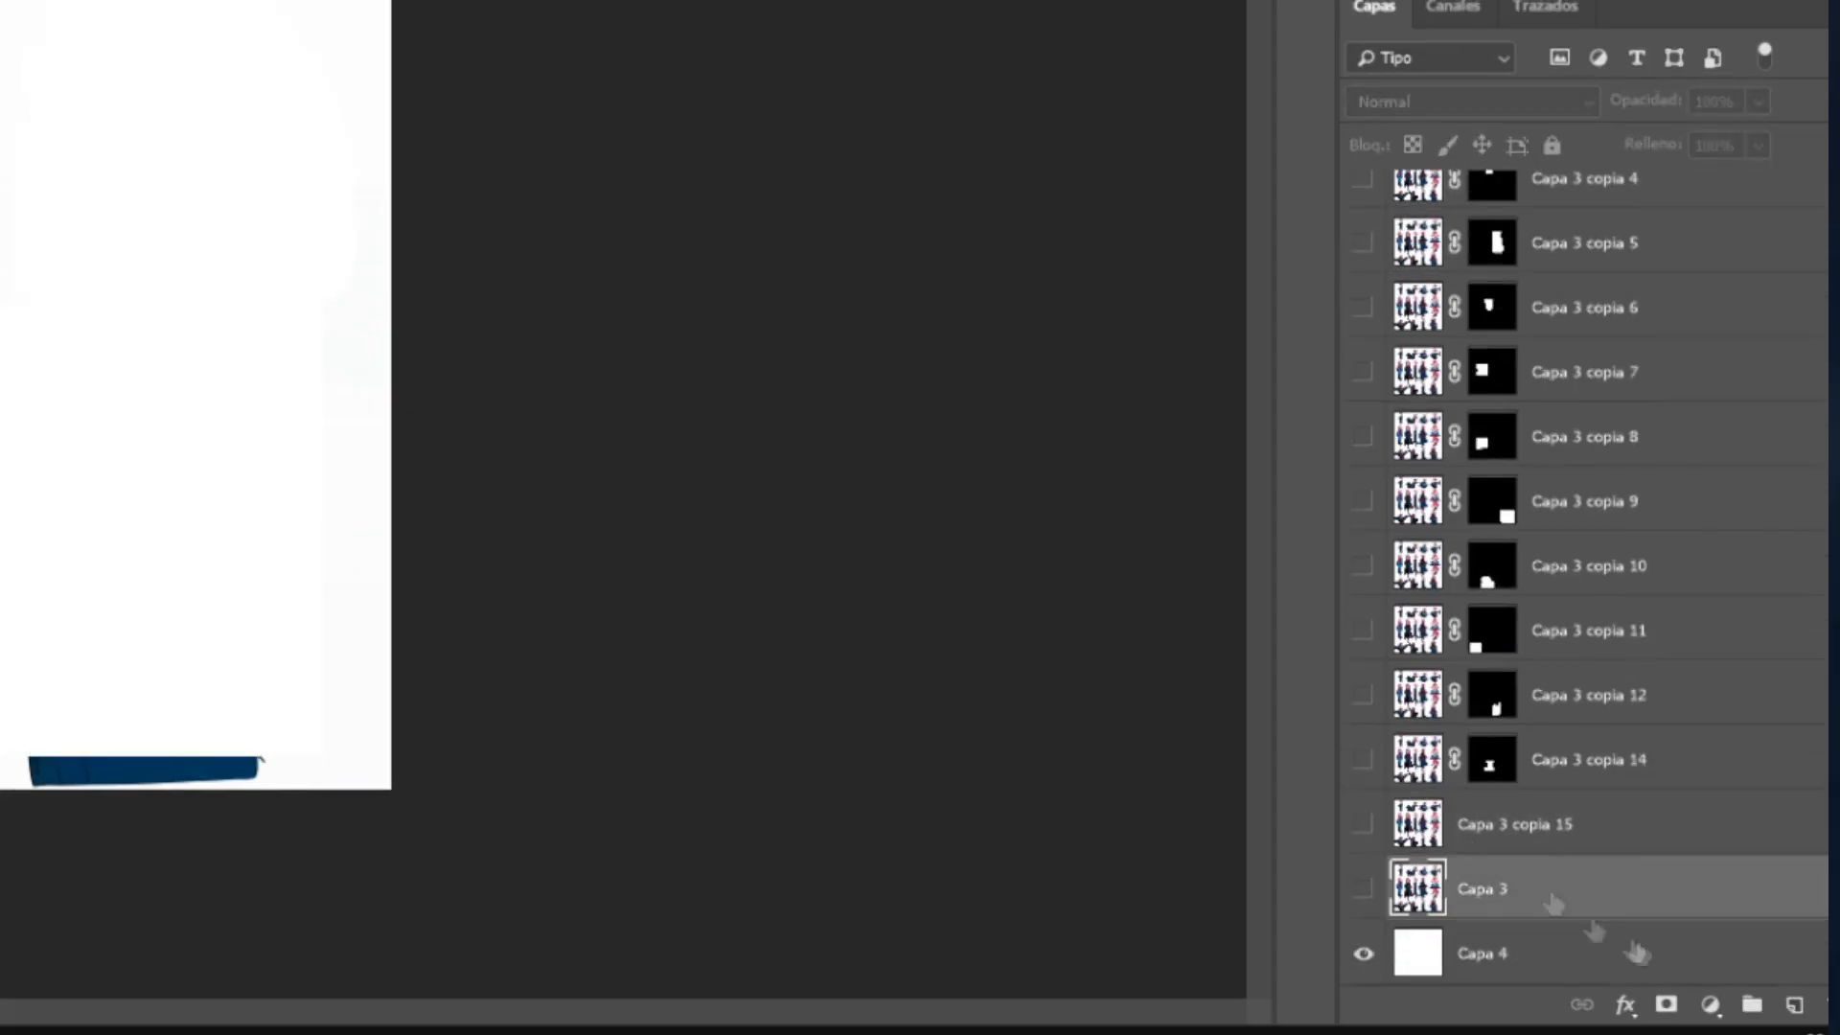
drag(1703, 964, 1824, 1018)
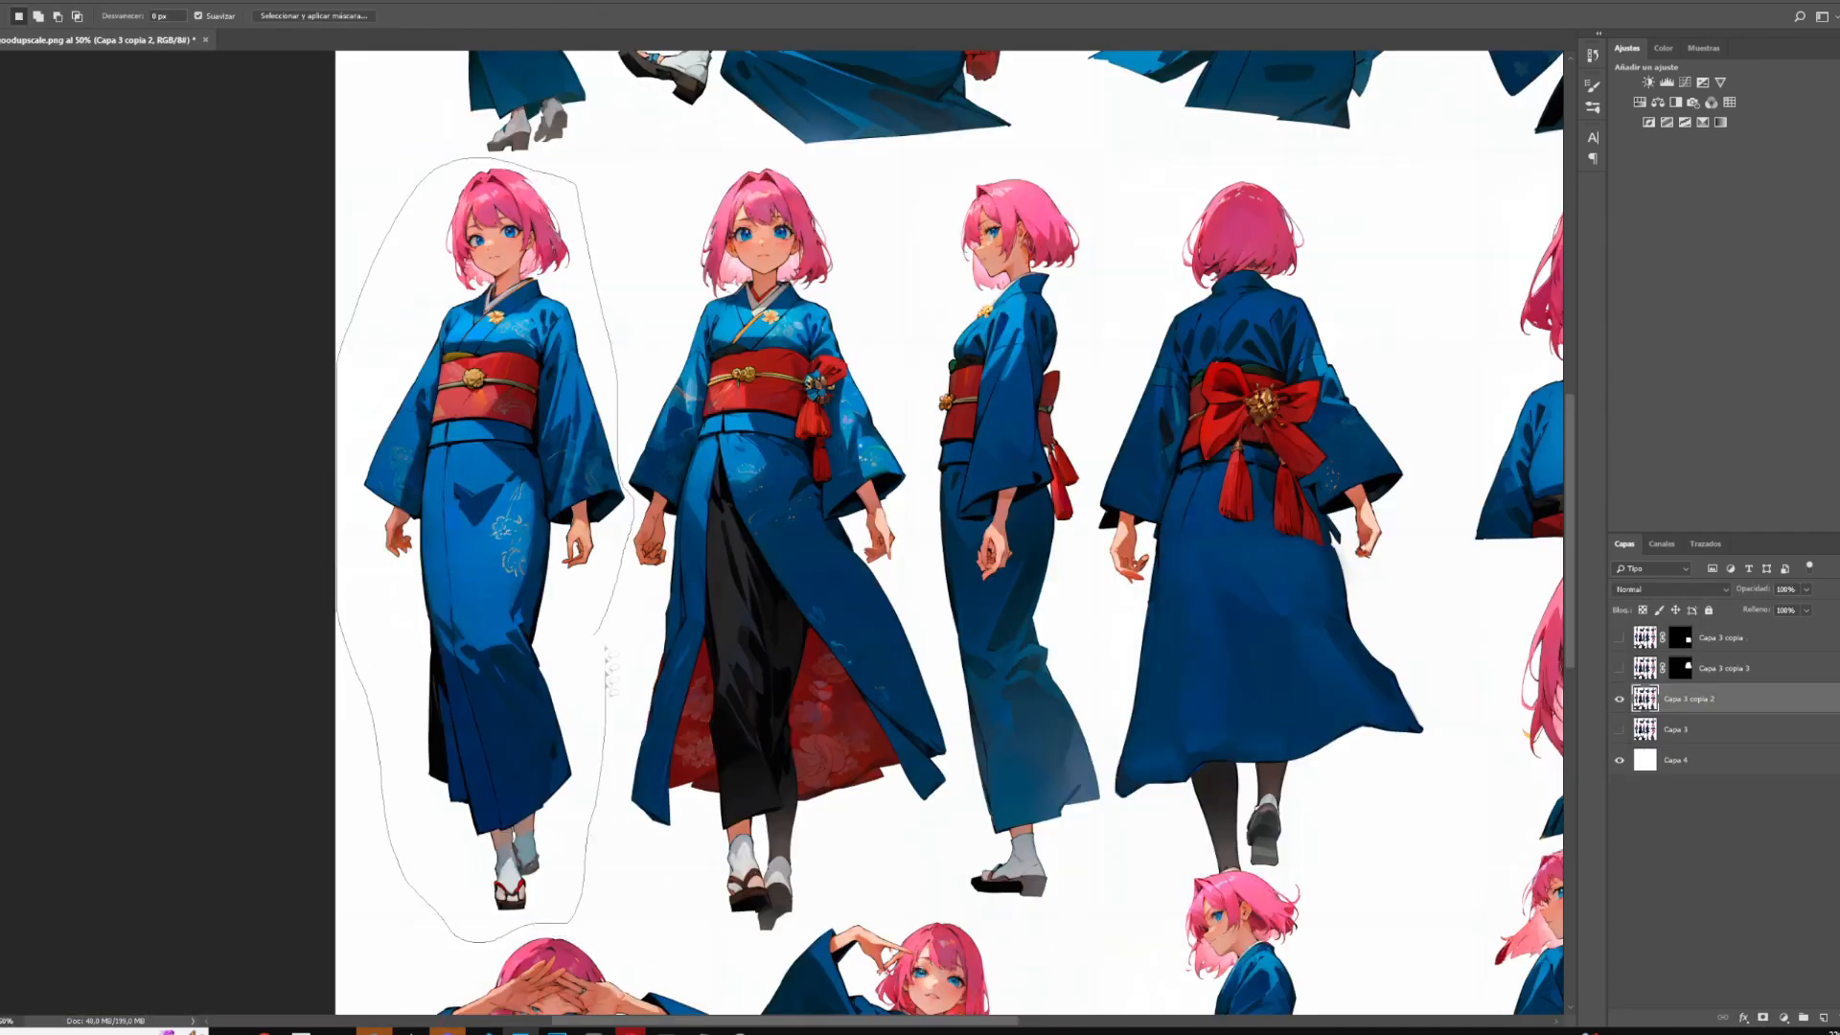
Add a layer mask from the outline around the front-view figure on Capa 3 copia 2, and hide the Capa 3 layer.
click(1762, 1018)
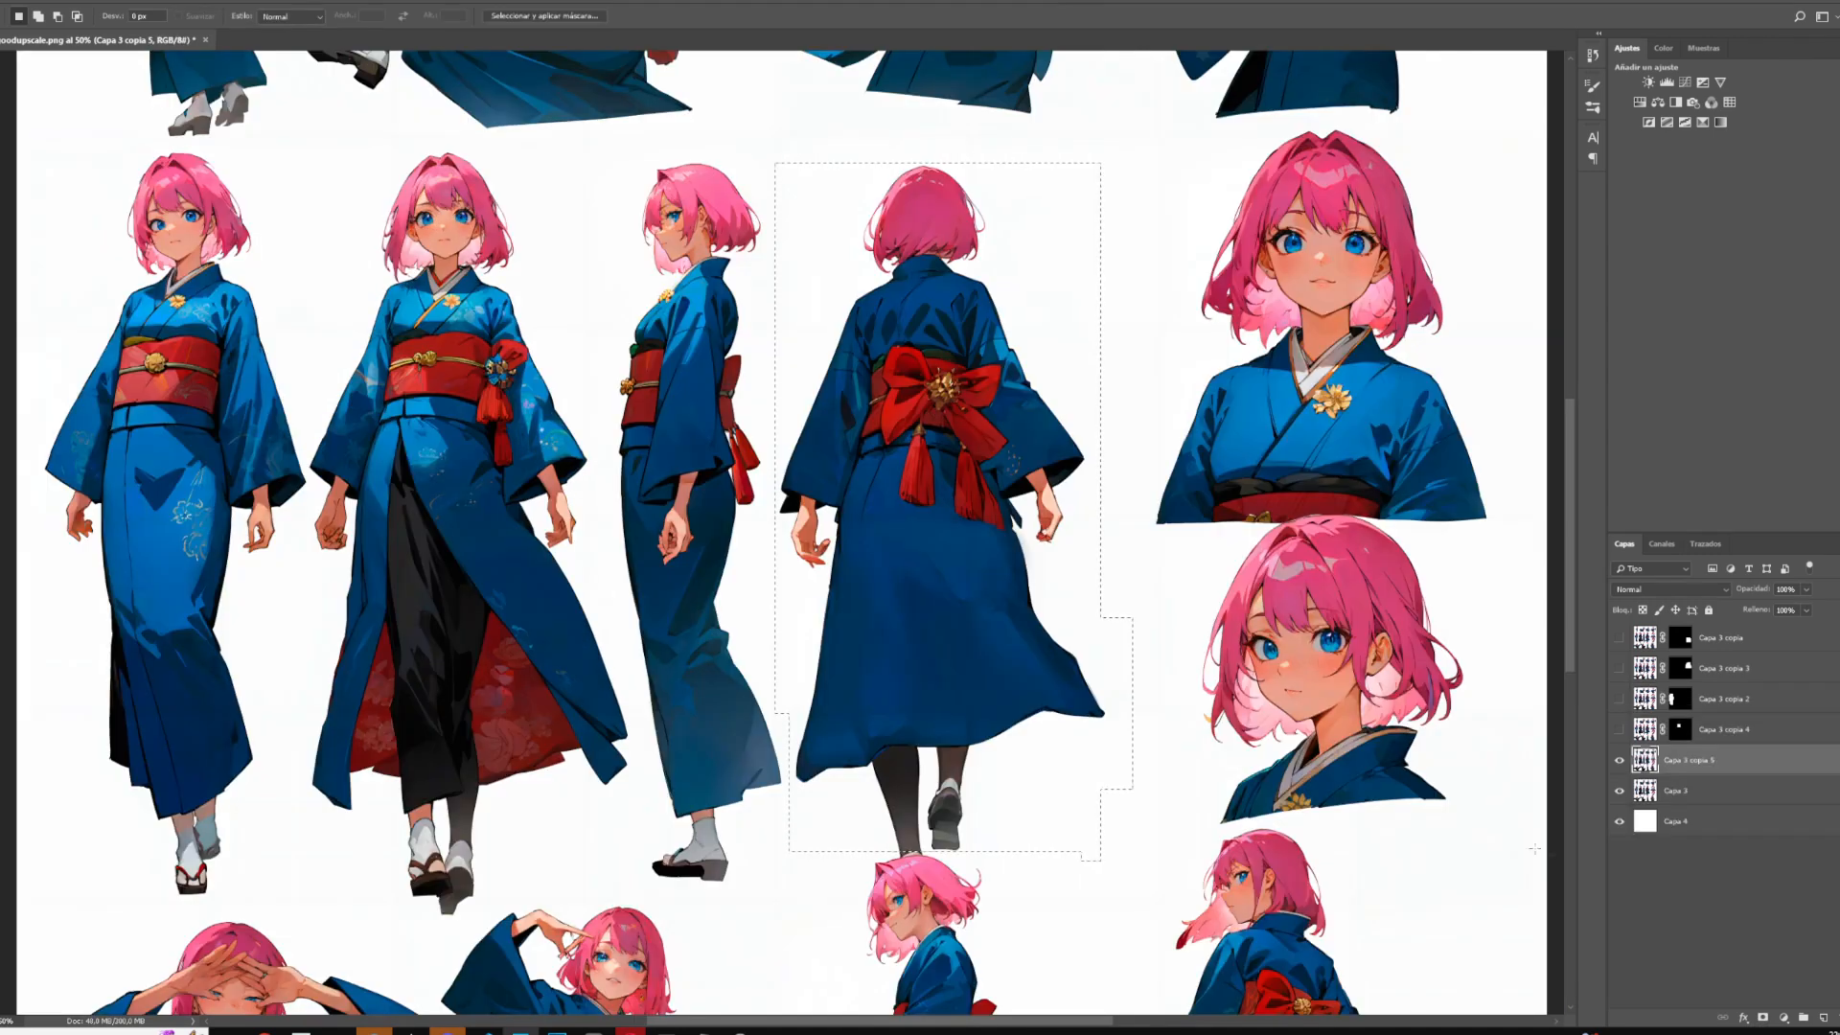
click(1619, 791)
Brush the layer mask of Capa 3 copia 17 to clean up the surroundings of the reclining figure.
key(b)
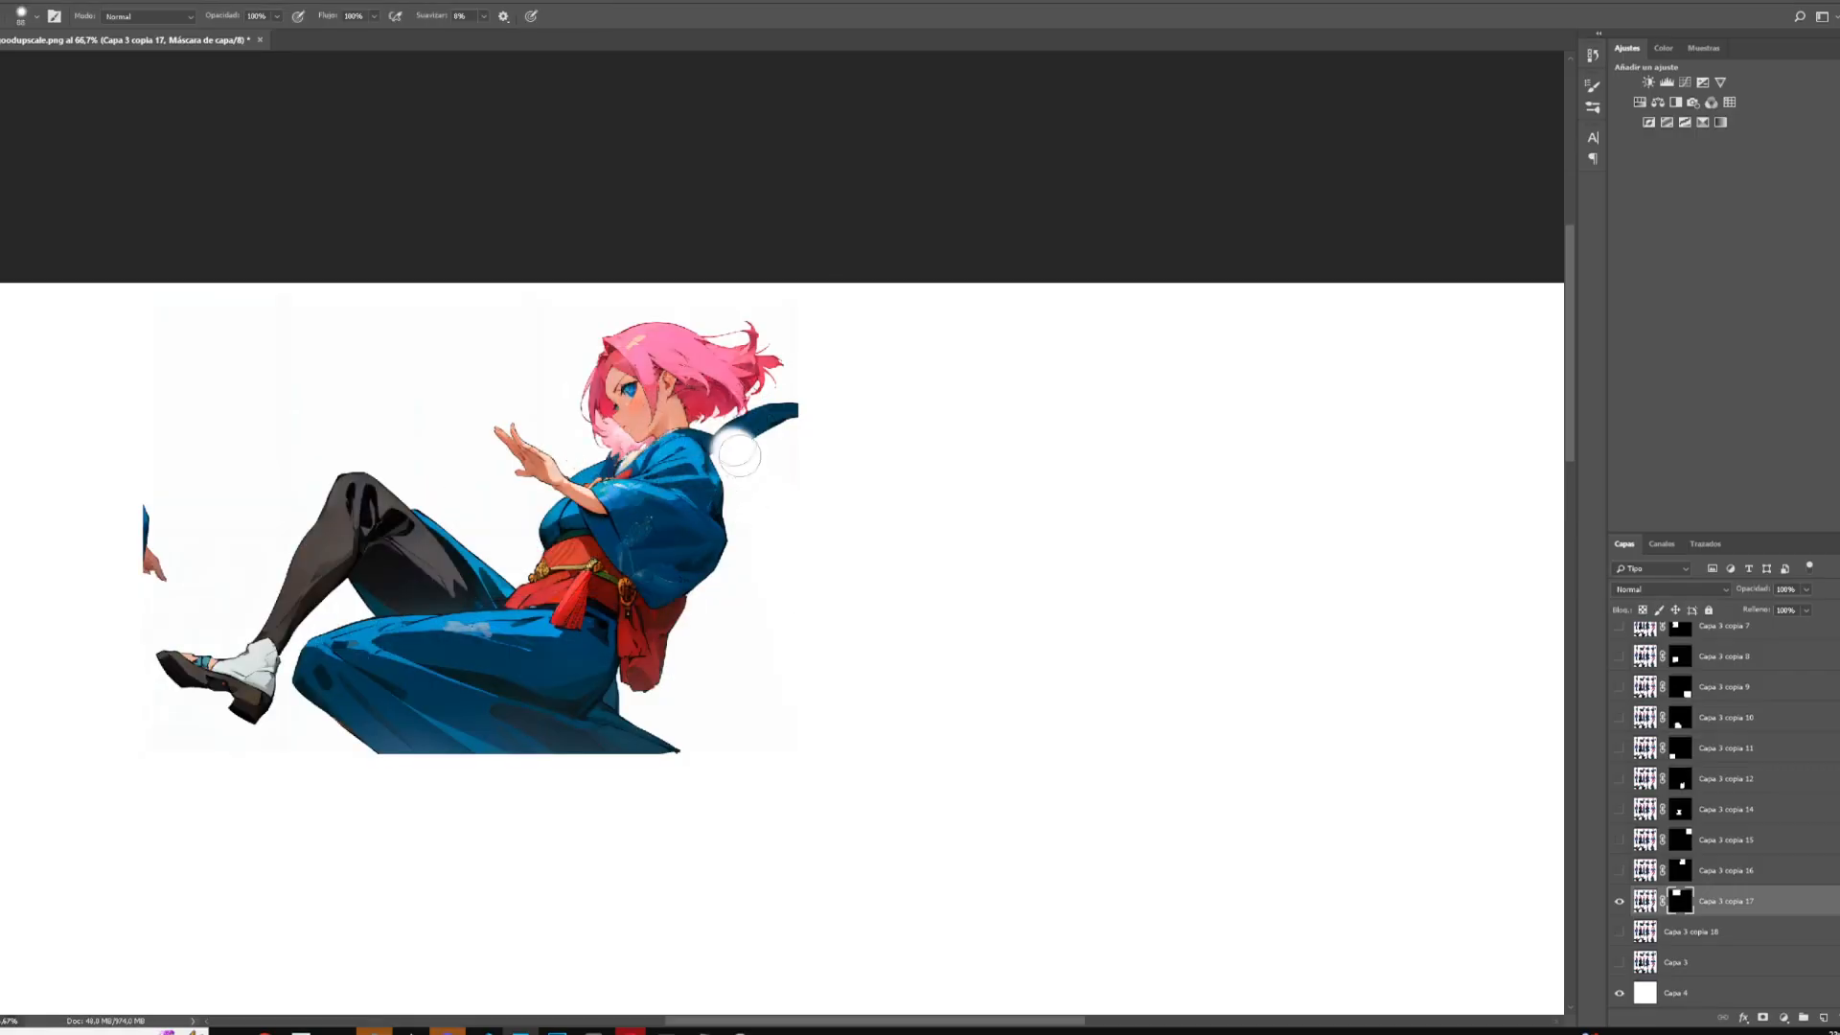
scroll(798, 467, up, 2)
drag(669, 407, 599, 407)
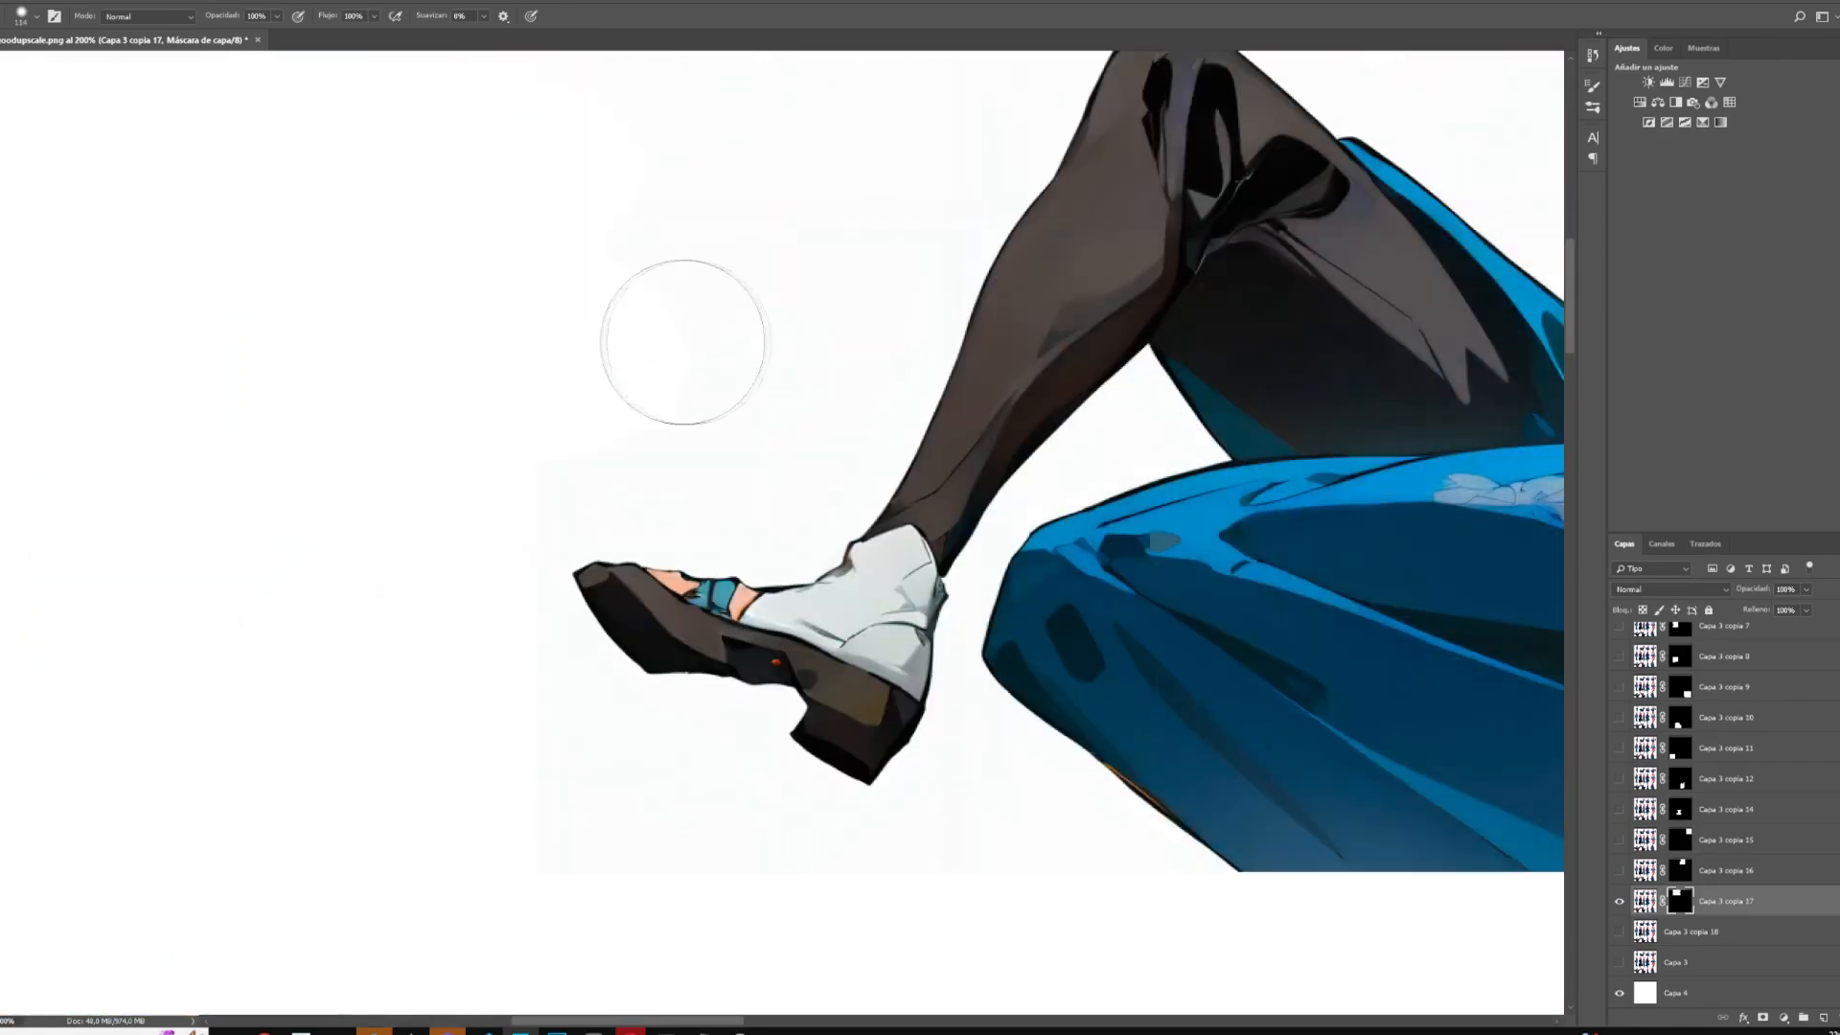
scroll(678, 341, up, 2)
Brush out the neighbouring figures' remnants around the side-view figure and above its head on the Capa 3 copia 12 mask.
key(j)
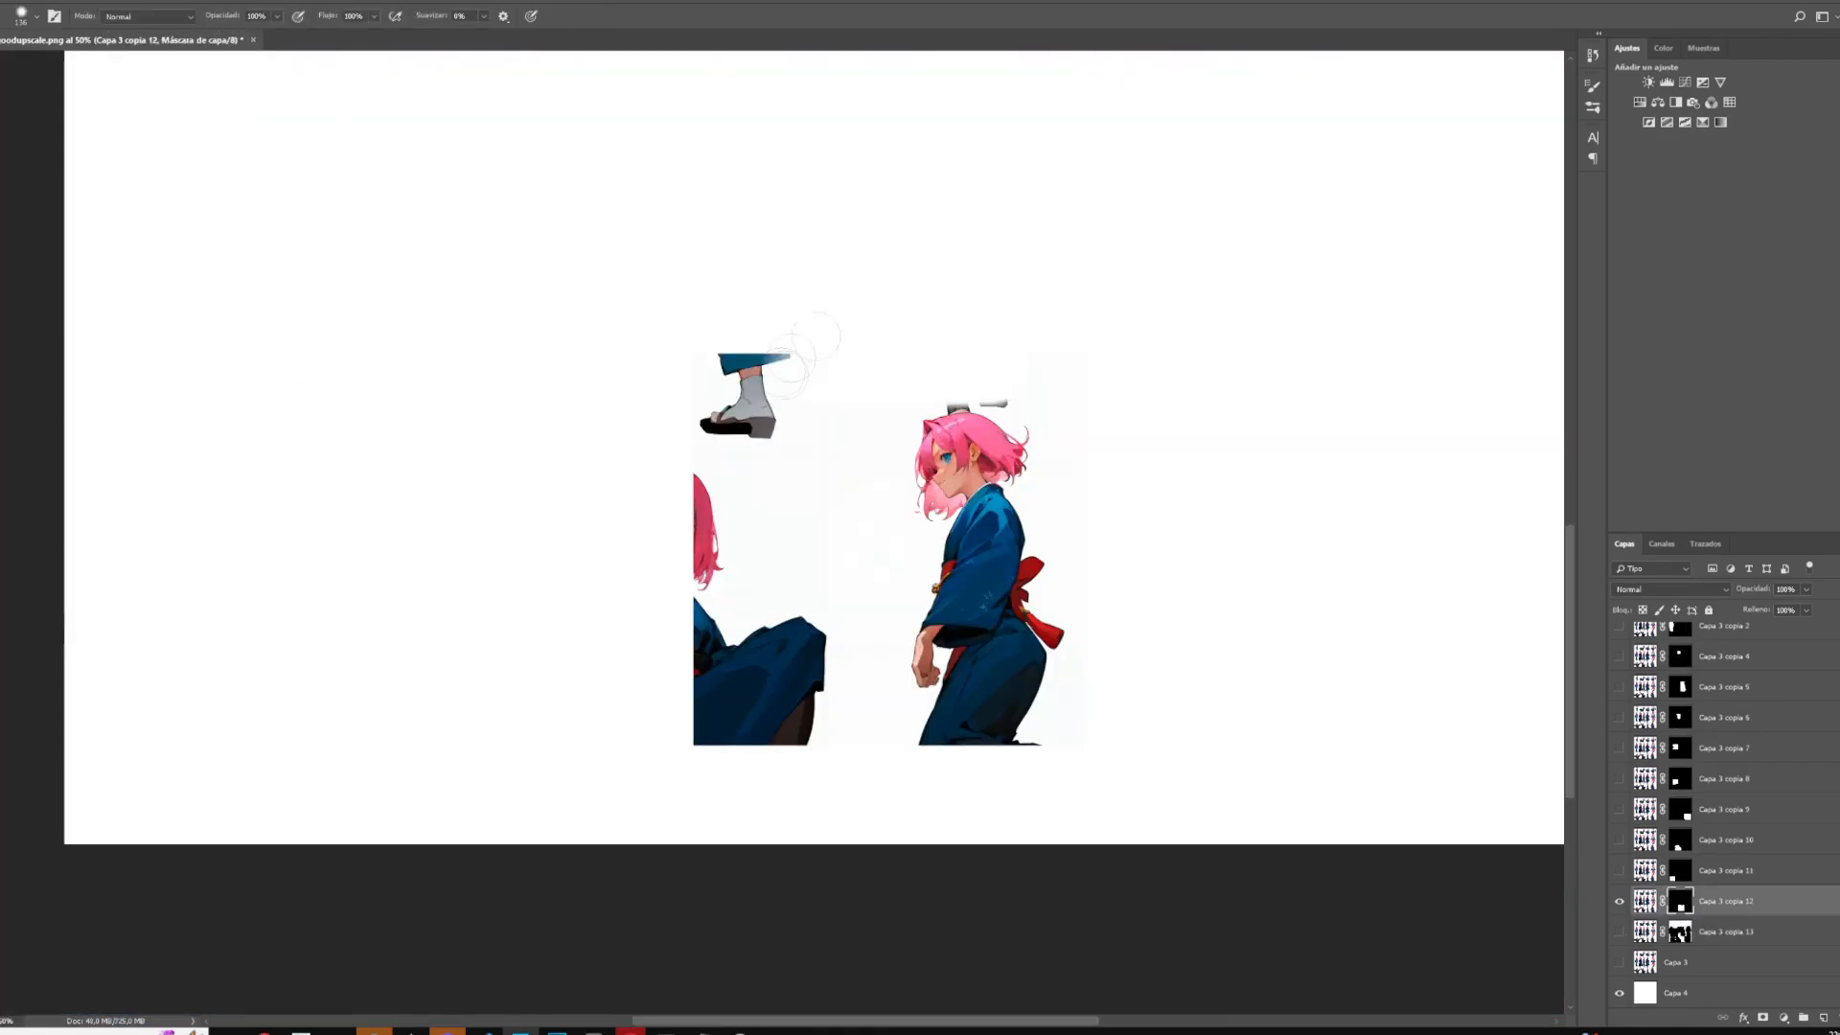
mouse_move(786, 374)
mouse_down()
mouse_move(690, 789)
mouse_move(805, 824)
mouse_up()
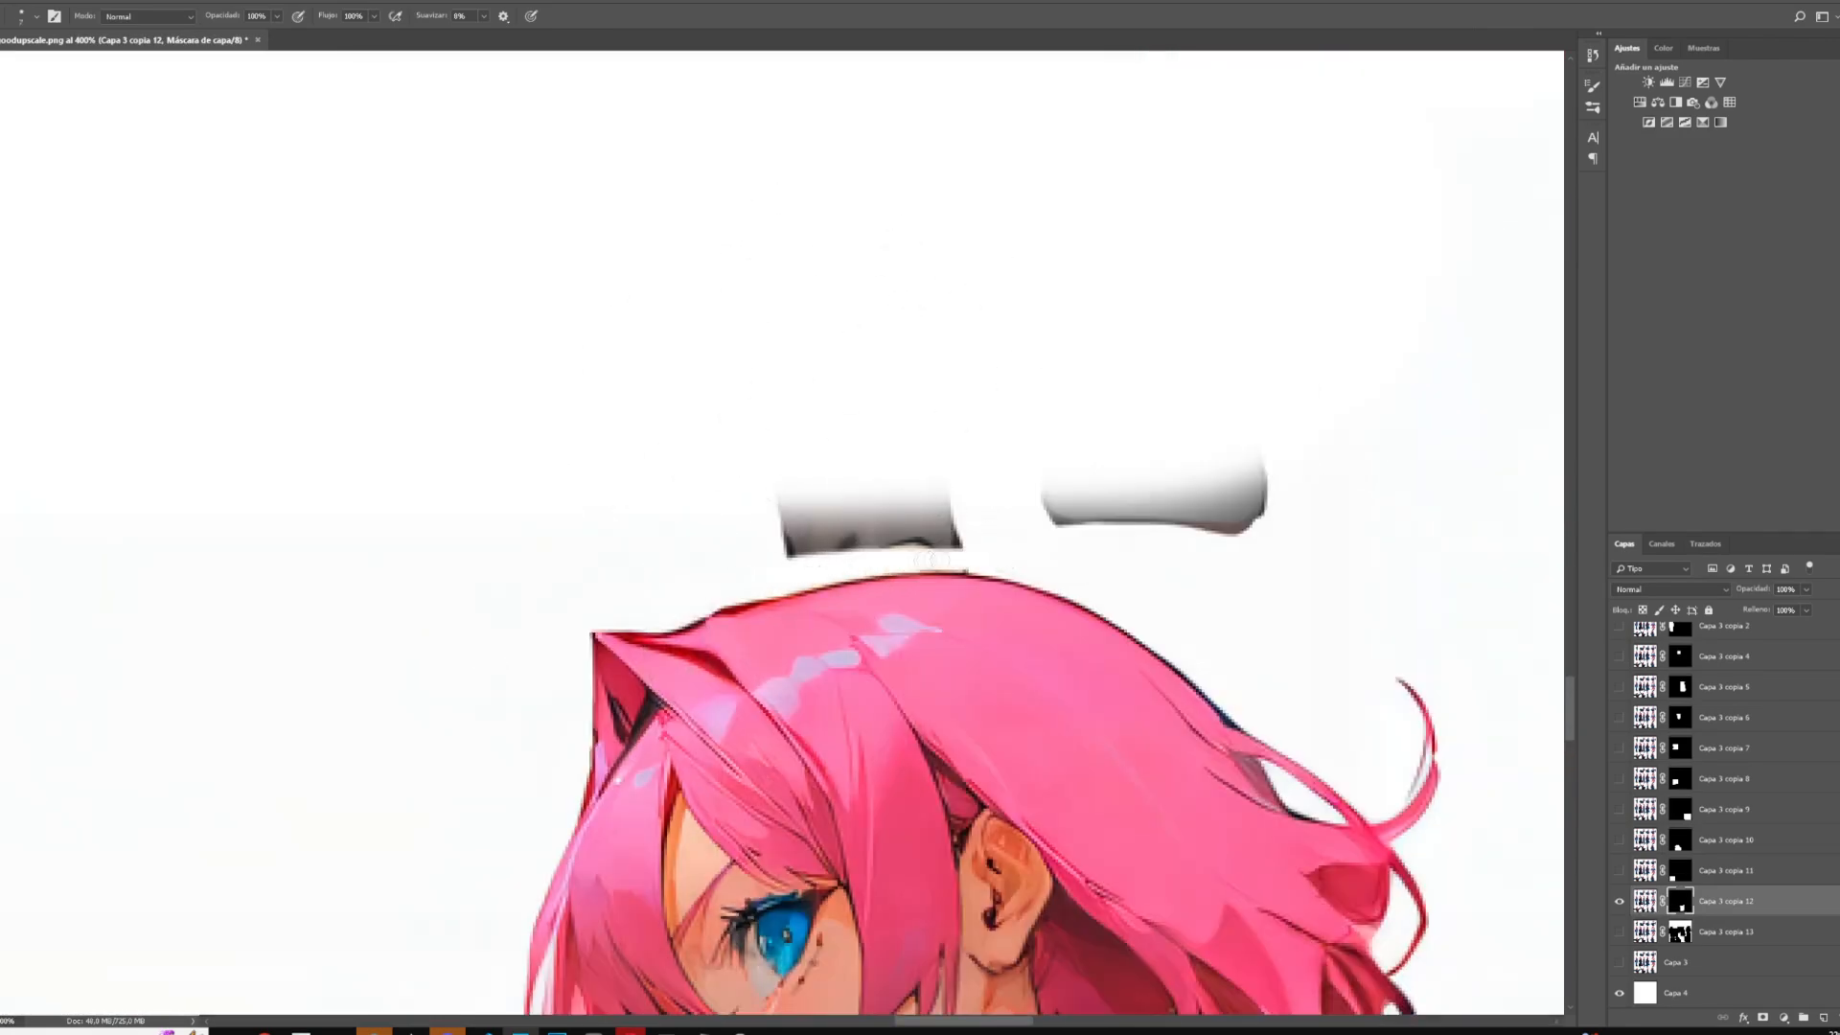
drag(1015, 487, 1245, 508)
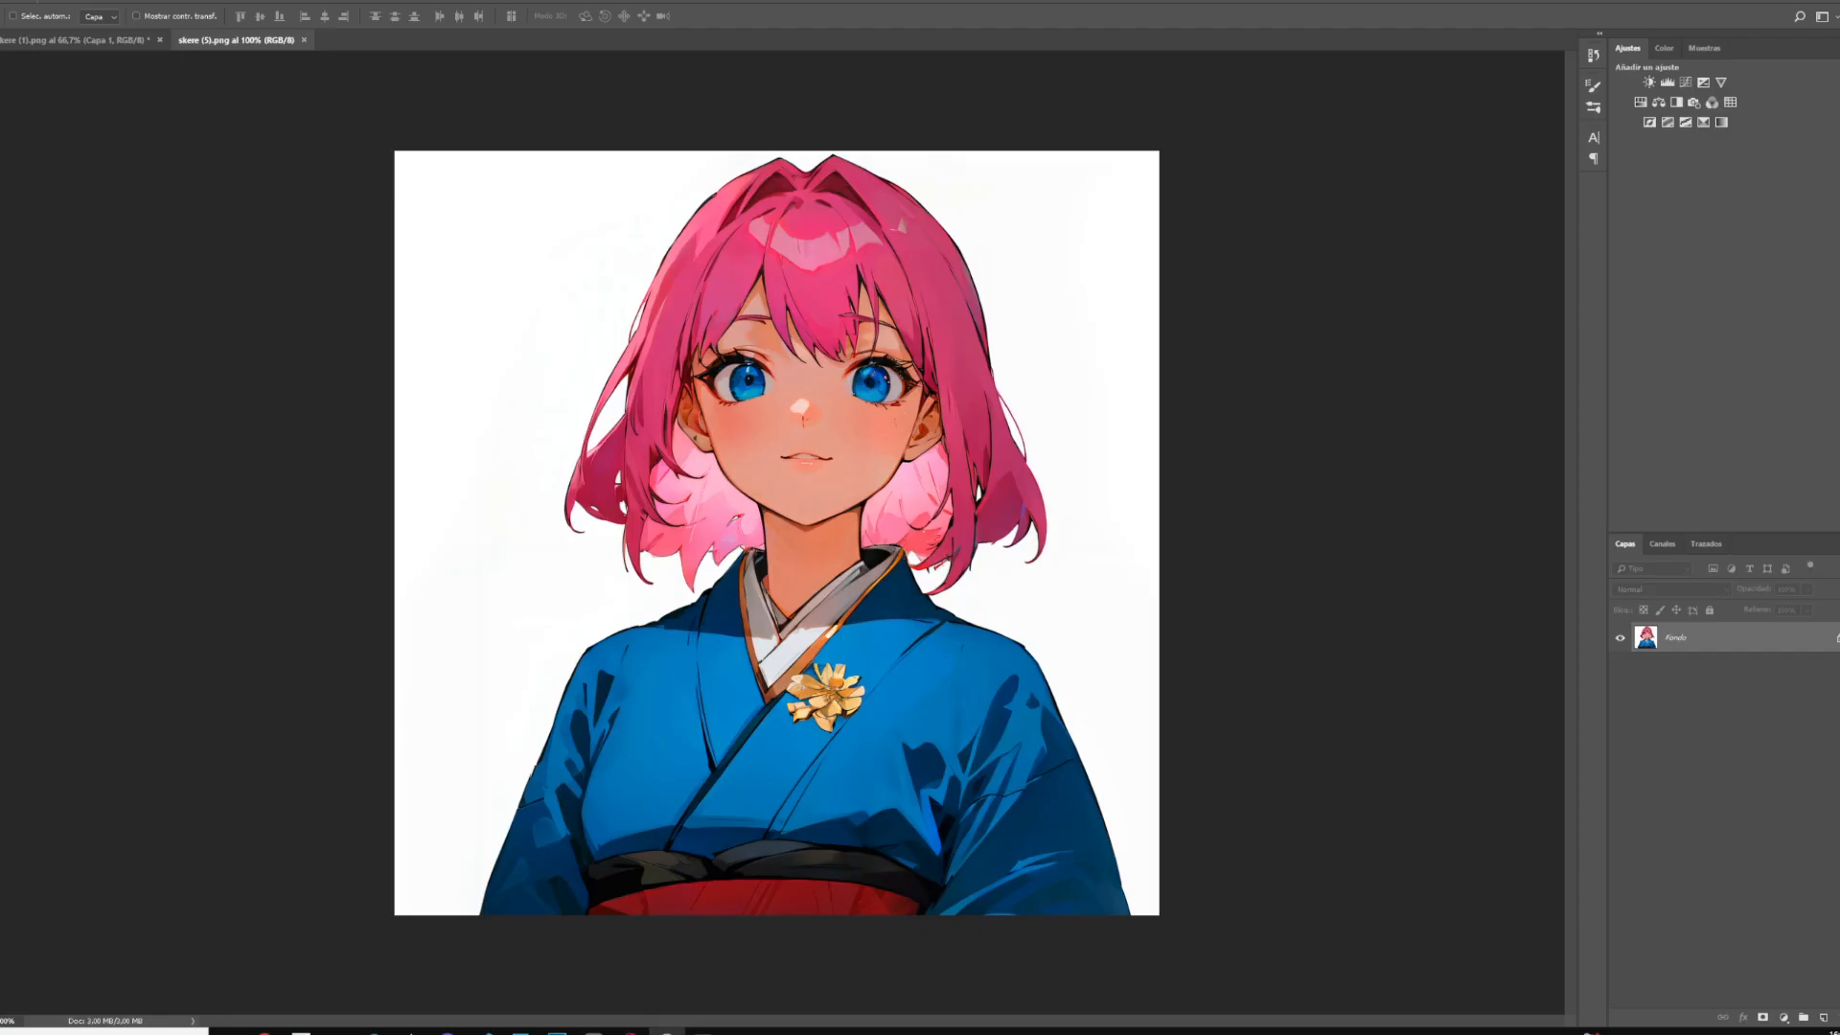
click(20, 9)
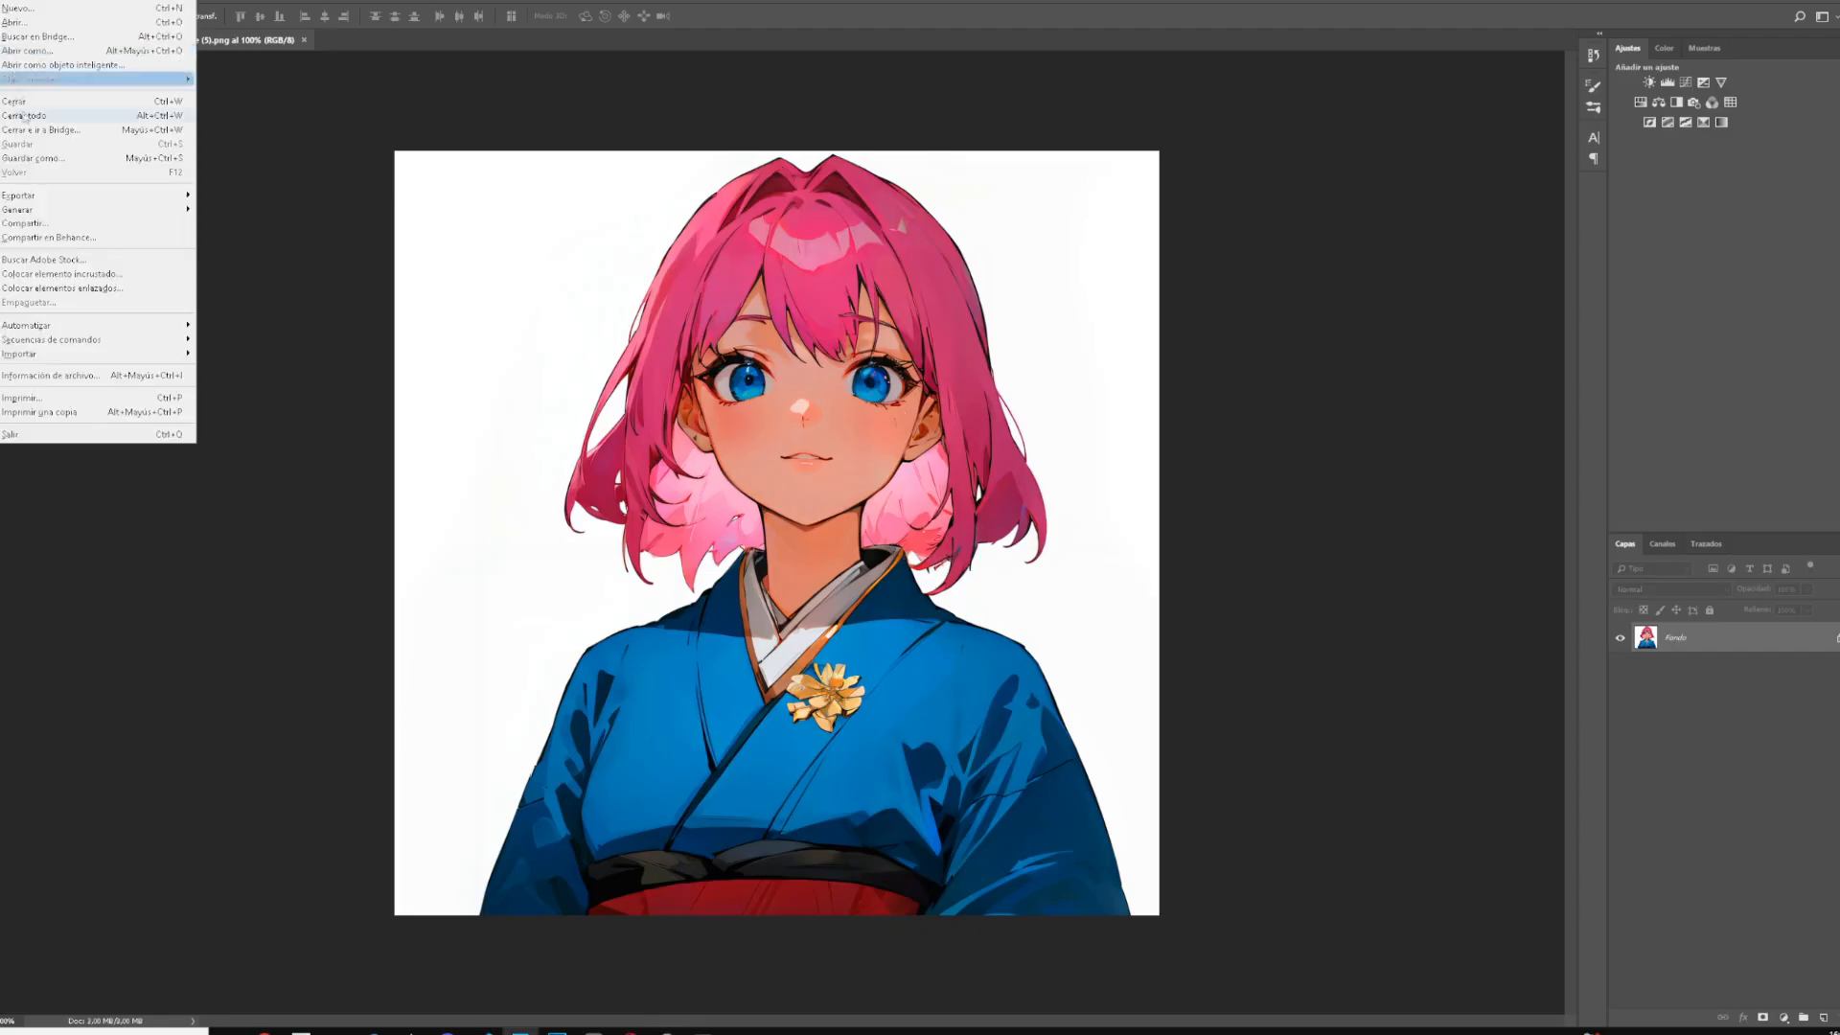
click(58, 230)
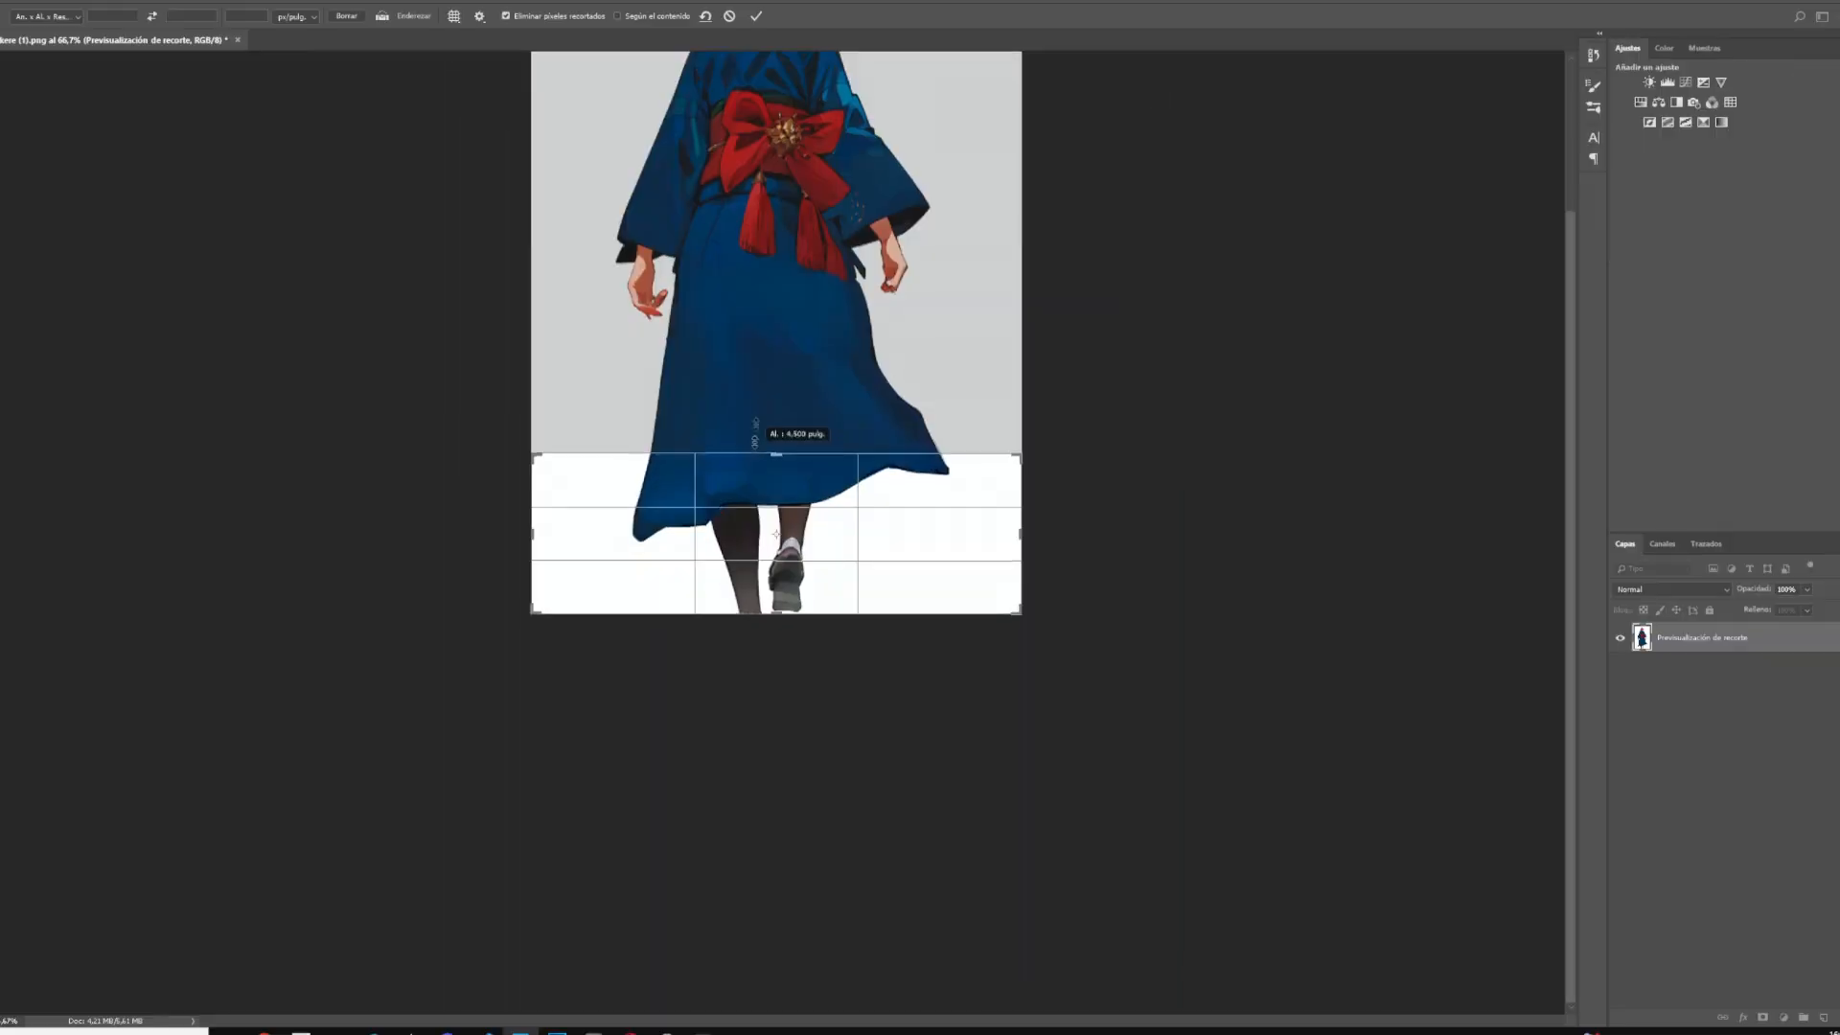
Extend the crop of the back-view figure image upward to take in more of the kimono.
drag(776, 454, 764, 161)
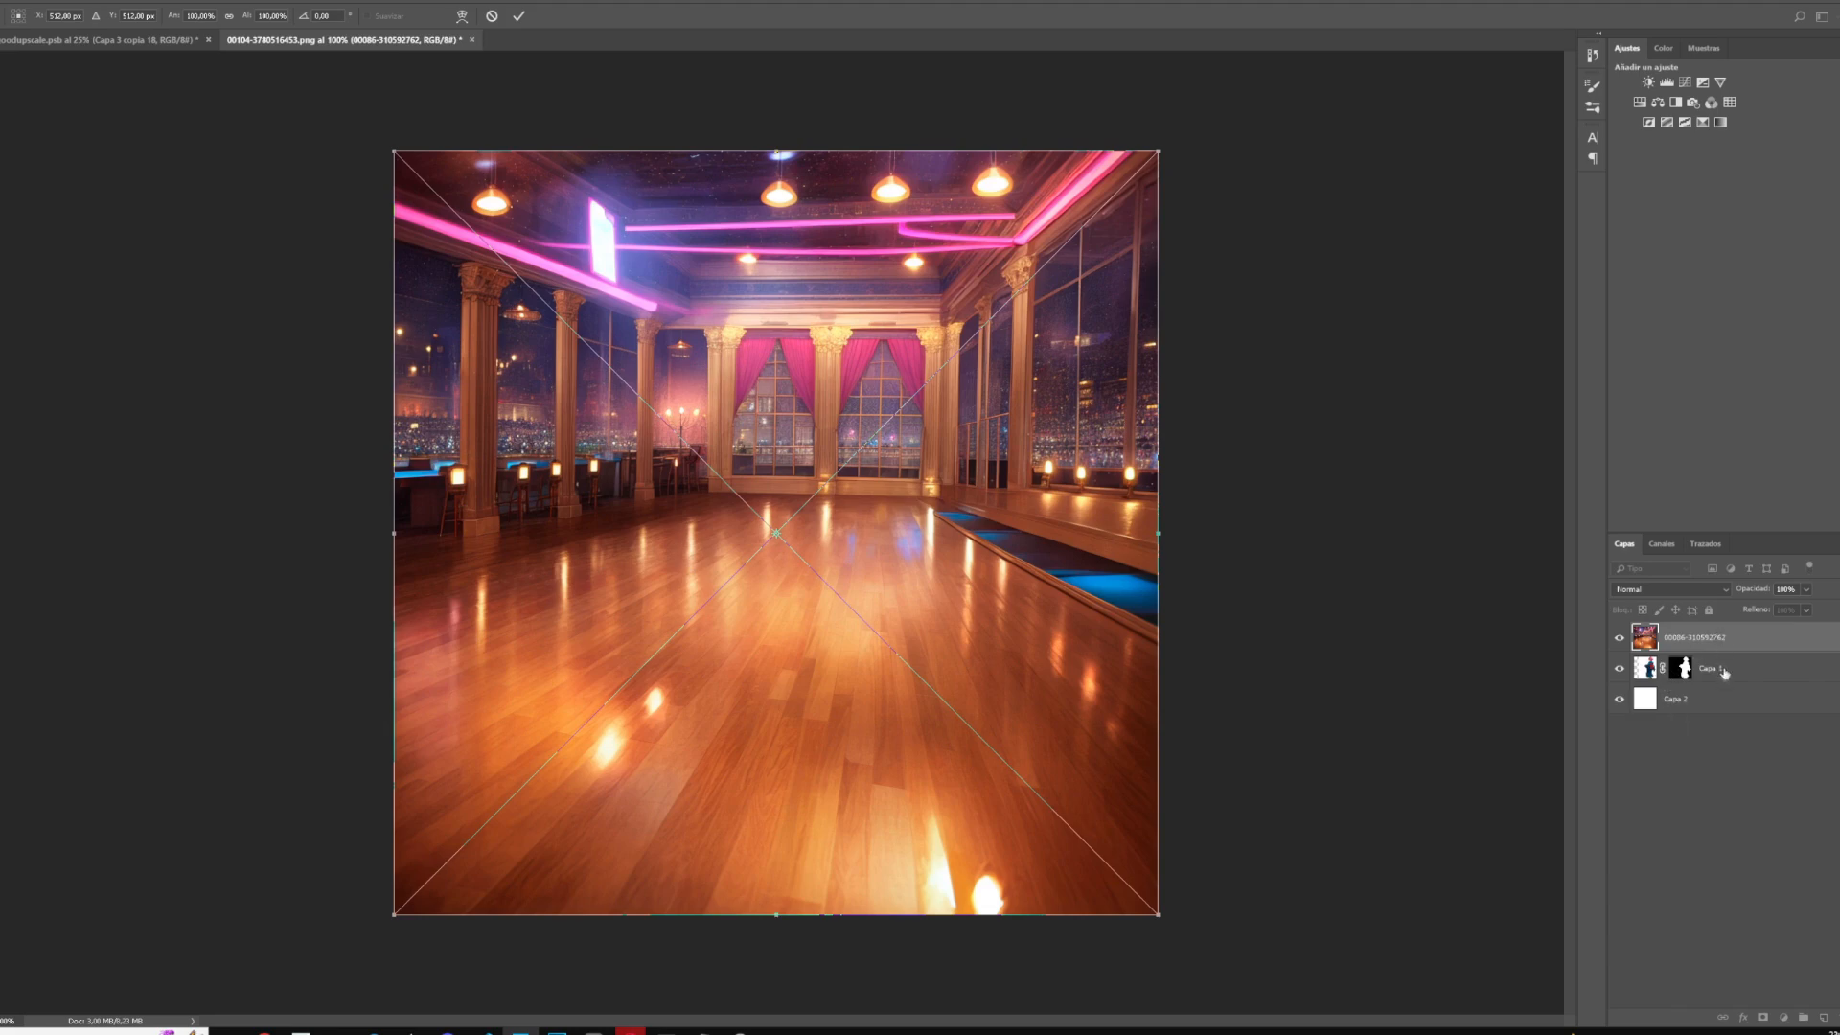
Place the ballroom image and move its layer beneath the masked back-view figure on Capa 1.
key(Return)
drag(1725, 648, 1724, 678)
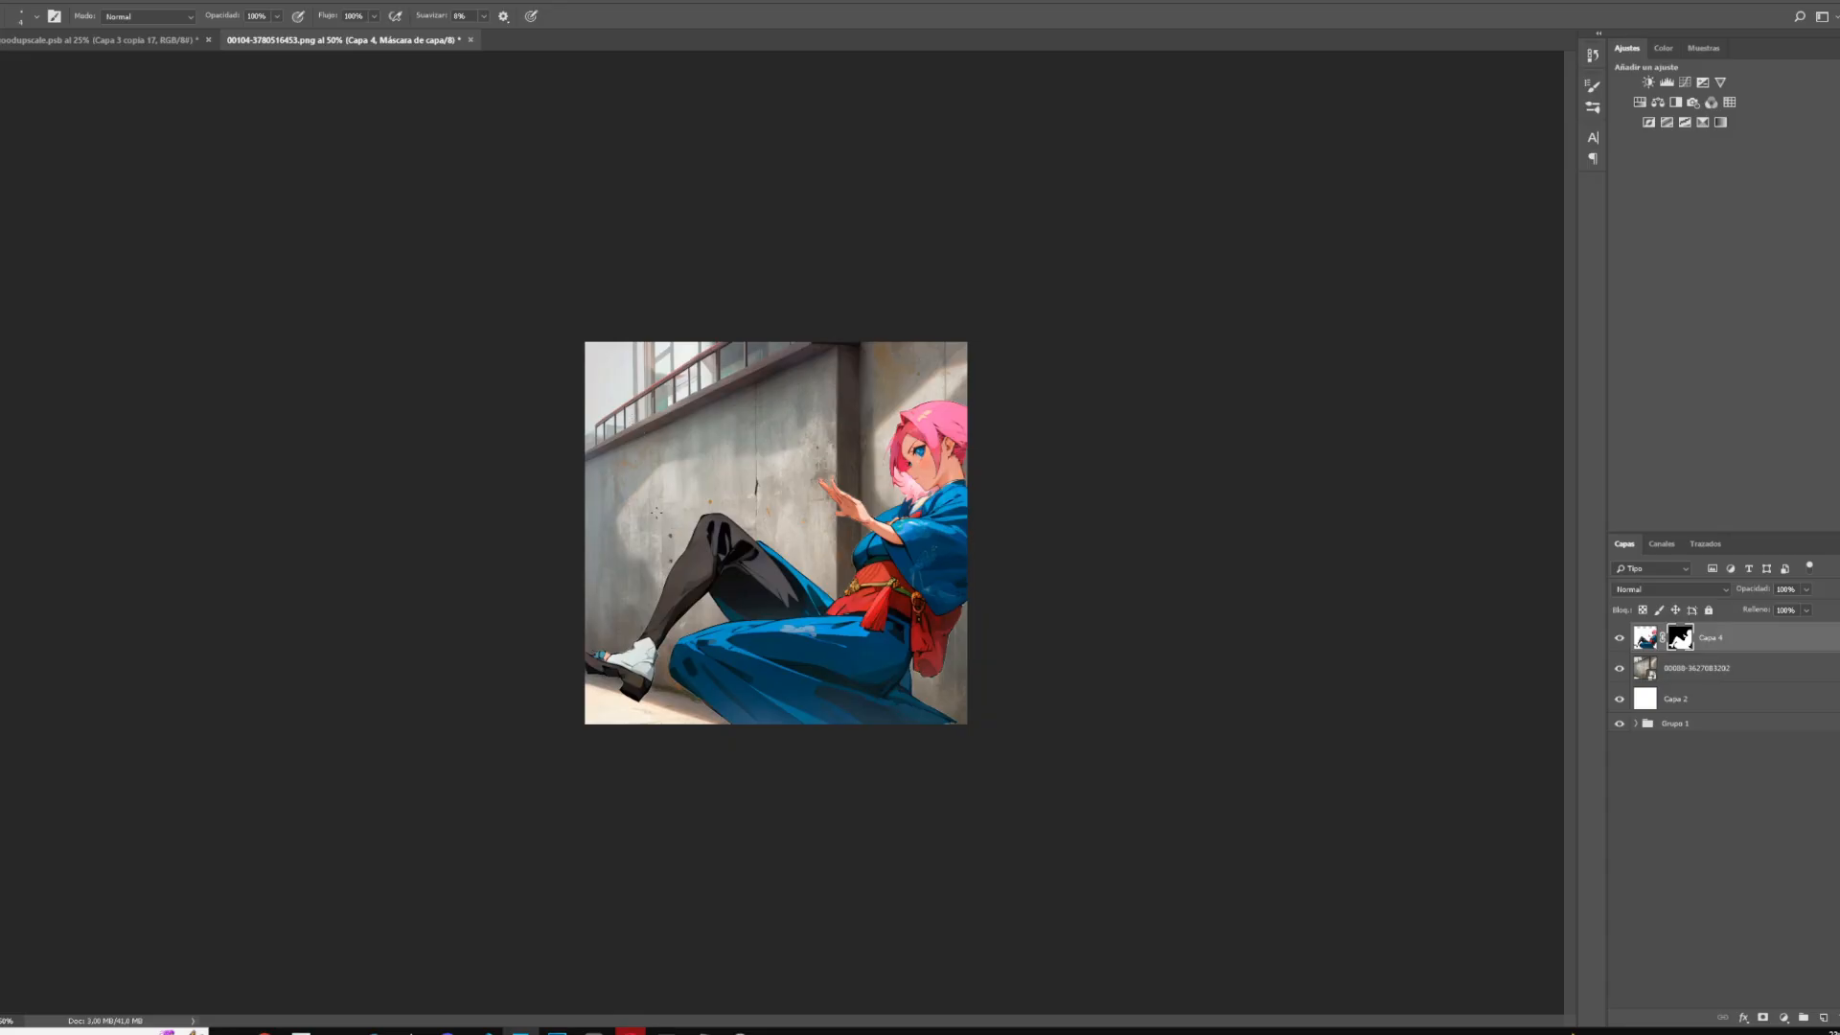
Free-transform the concrete wall background layer behind the seated figure.
click(1697, 668)
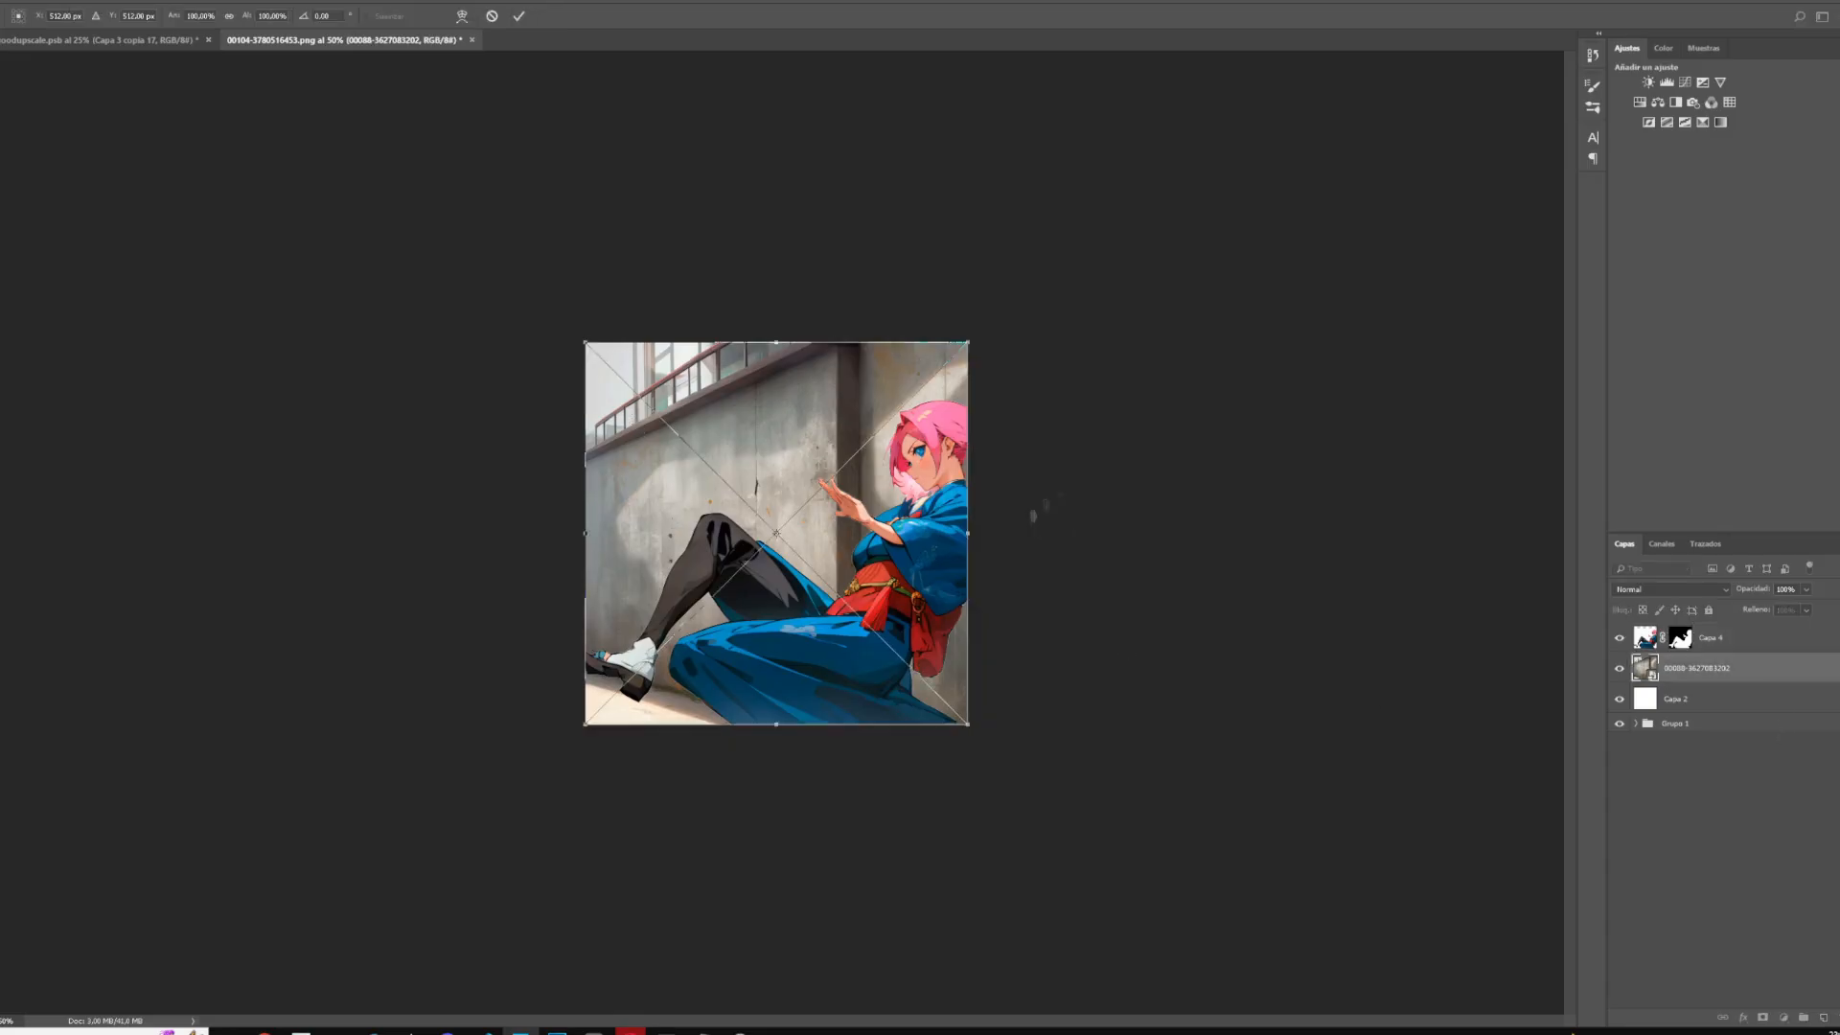
key(ctrl+t)
drag(440, 698, 451, 411)
Flip the ballroom background horizontally and enlarge it behind the back-view figure.
right_click(1110, 696)
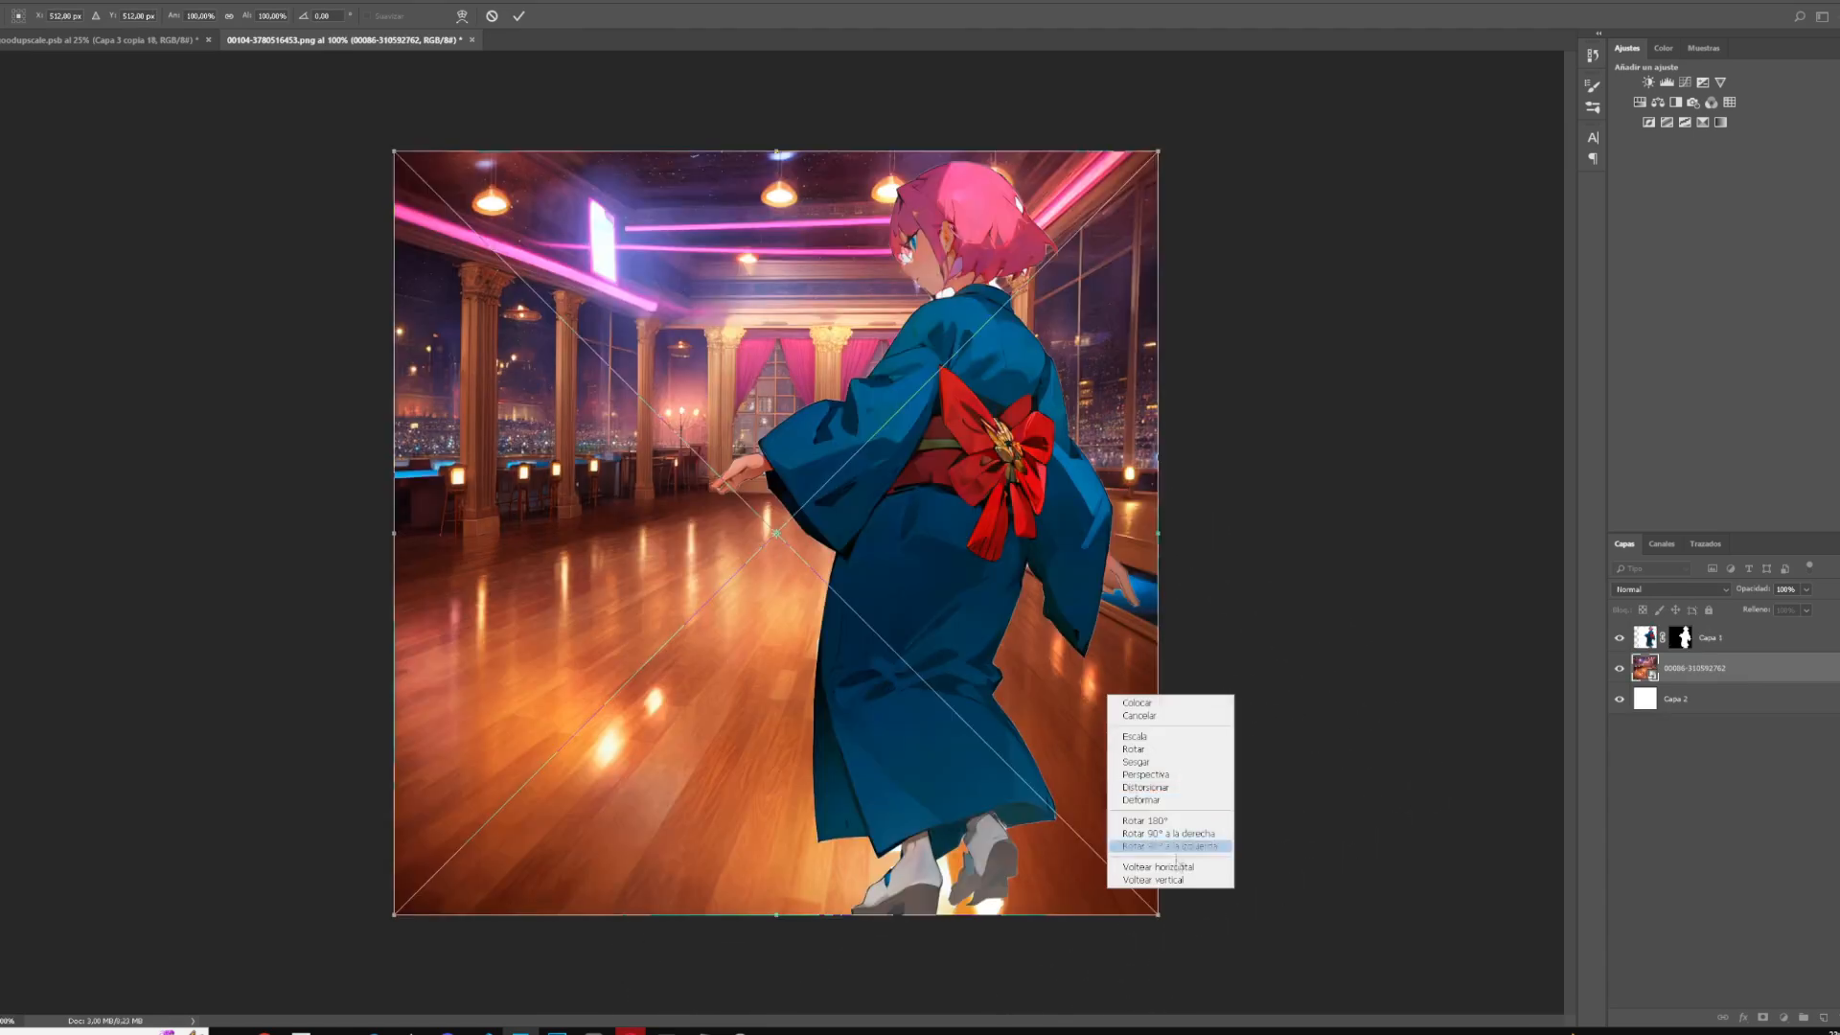
click(1177, 865)
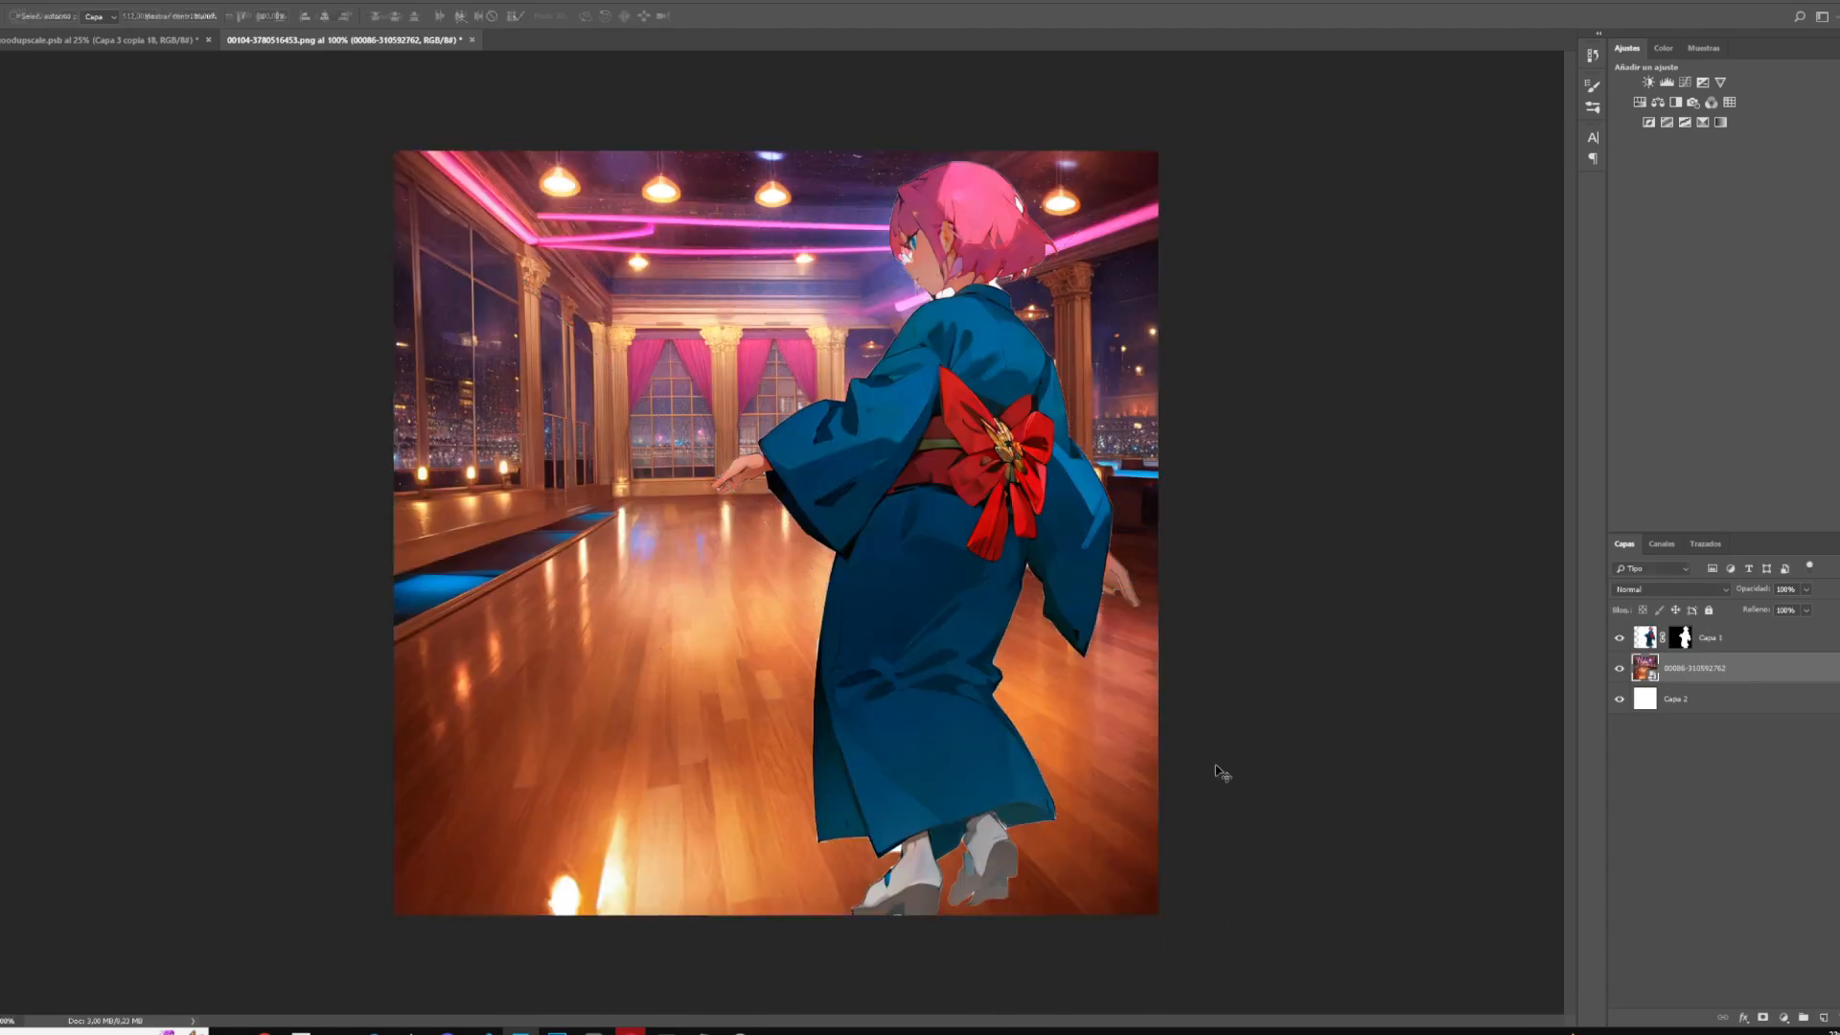
key(Return)
key(ctrl+minus)
key(ctrl+t)
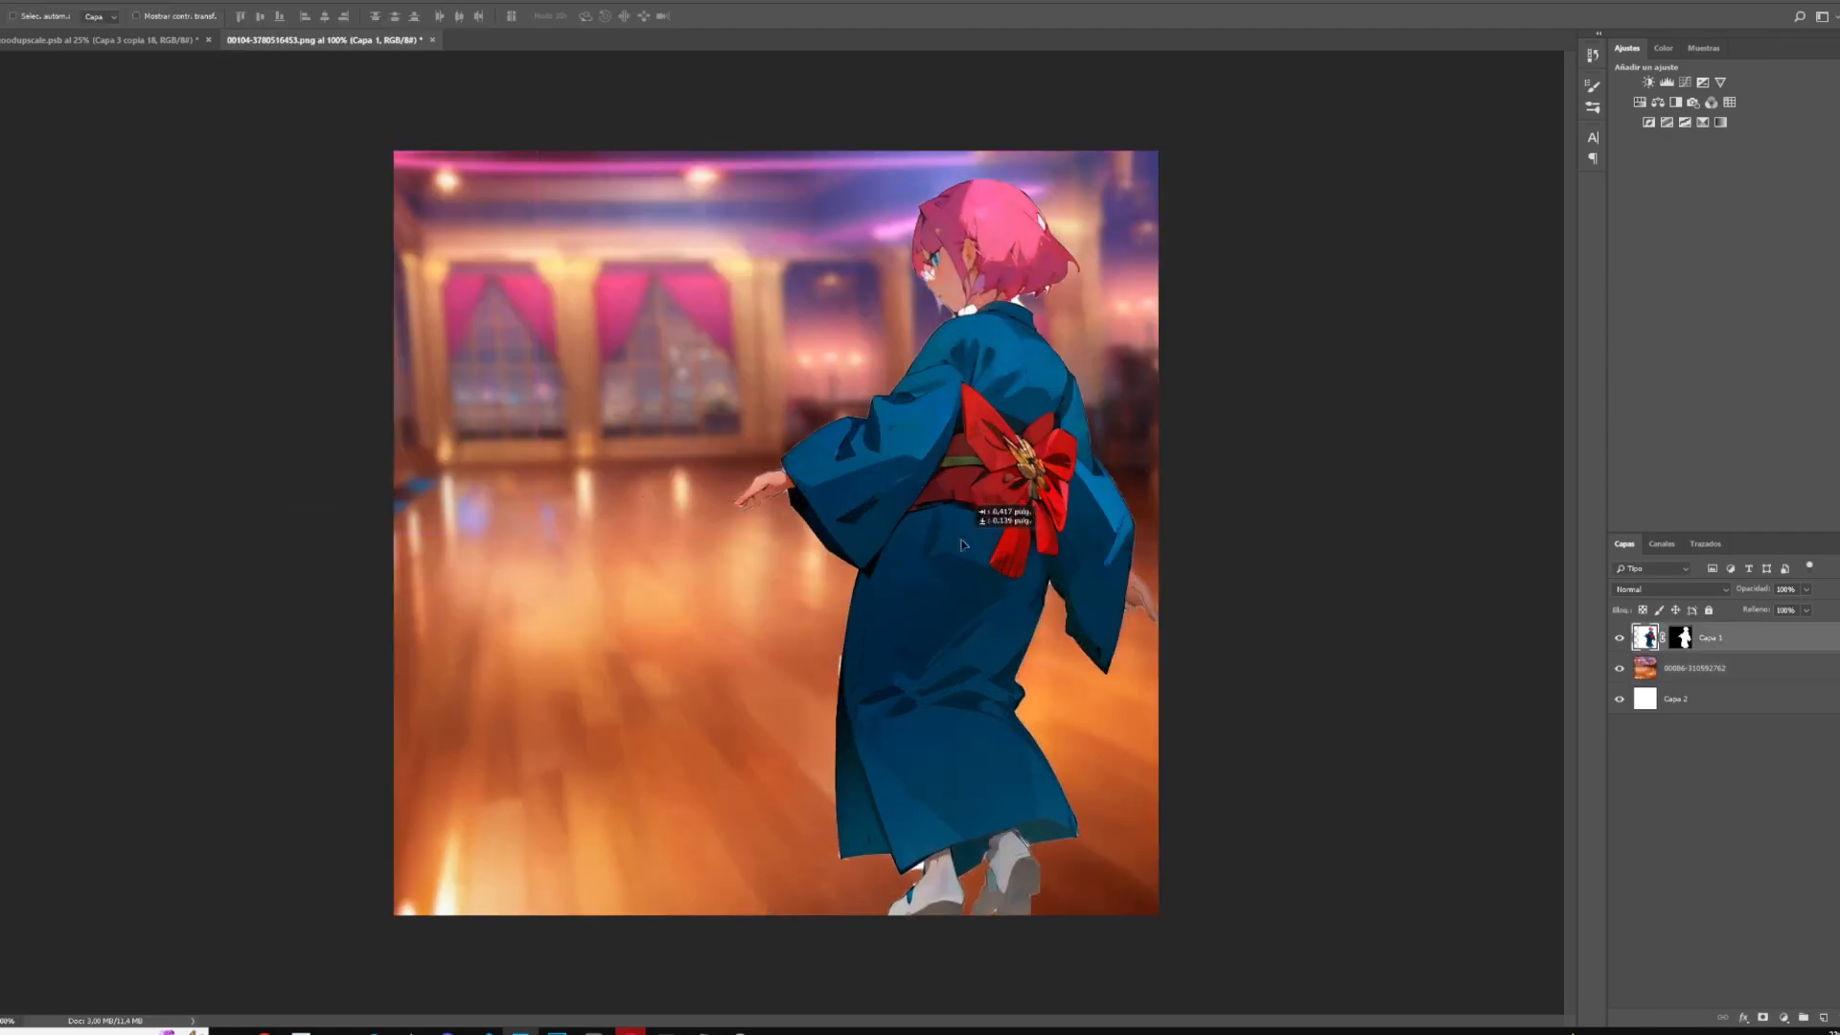
Scale the back-view figure on Capa 1 down slightly against the ballroom background.
key(ctrl+t)
drag(1343, 941, 1294, 902)
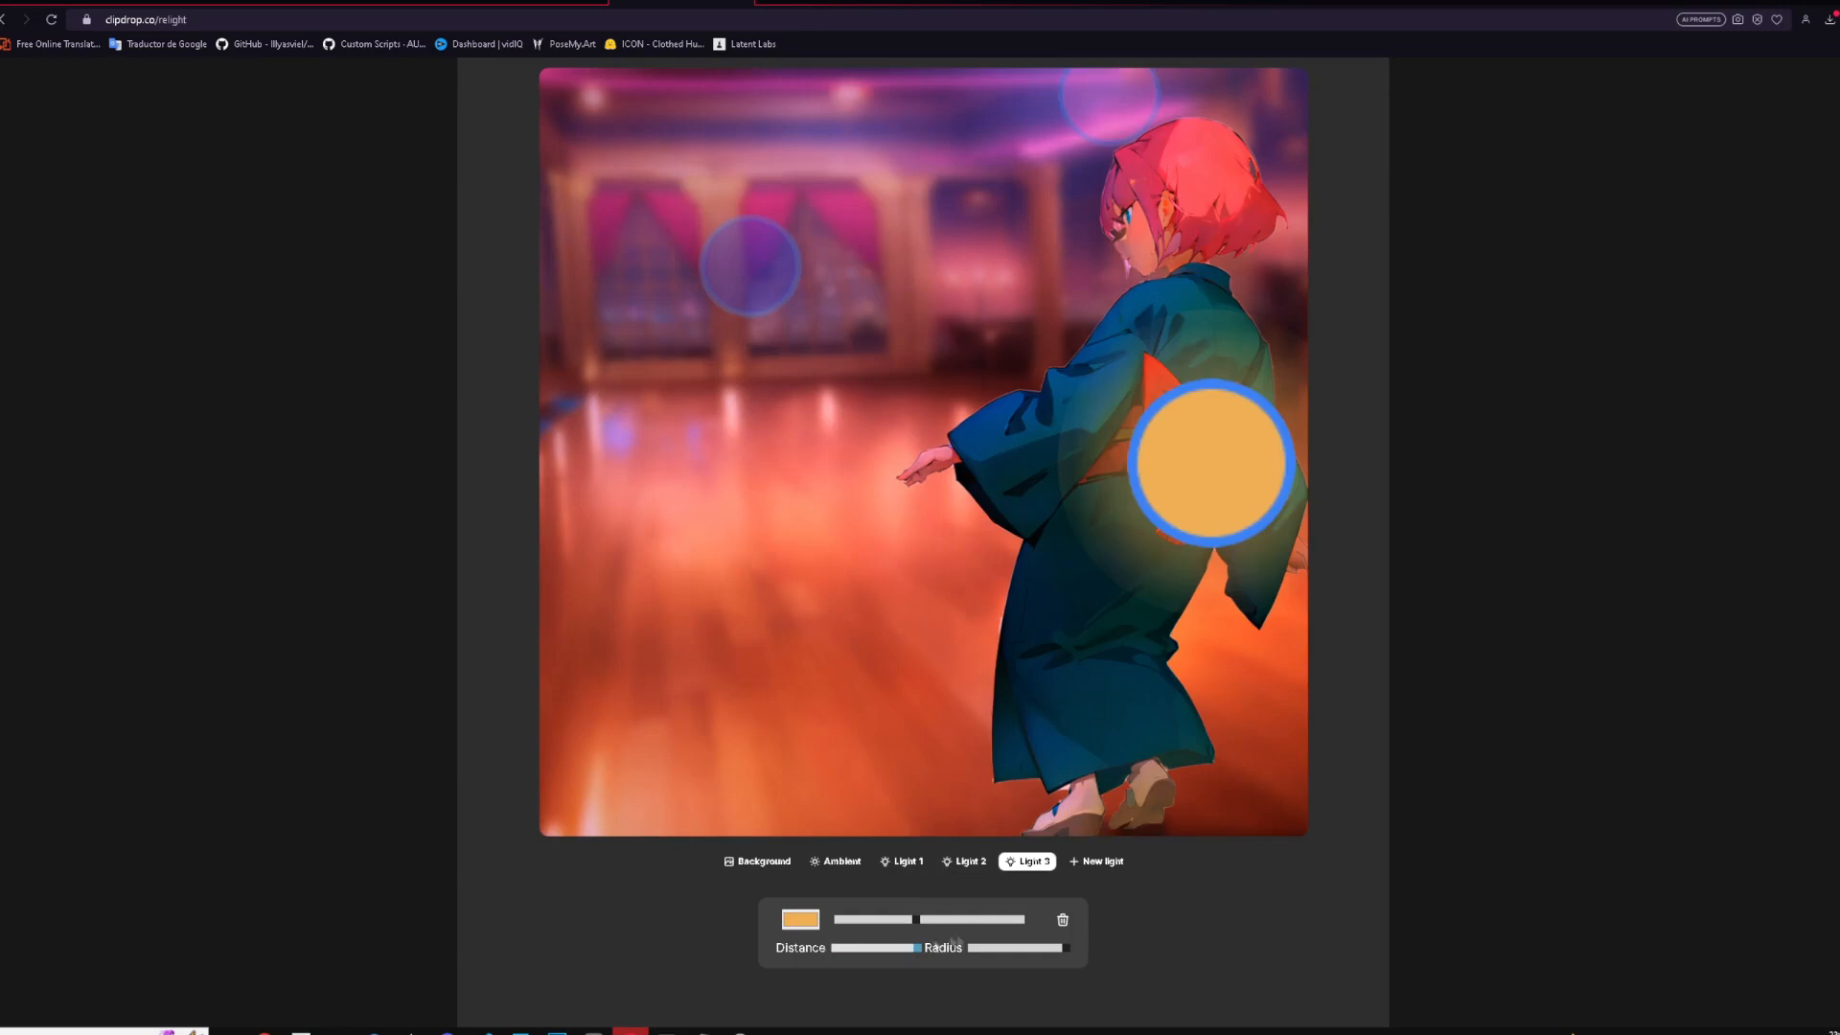
In Clipdrop Relight, adjust orange Light 3's distance on the ballroom image, reduce purple Light 2's distance on the lantern-street image, and select its ambient light.
click(915, 947)
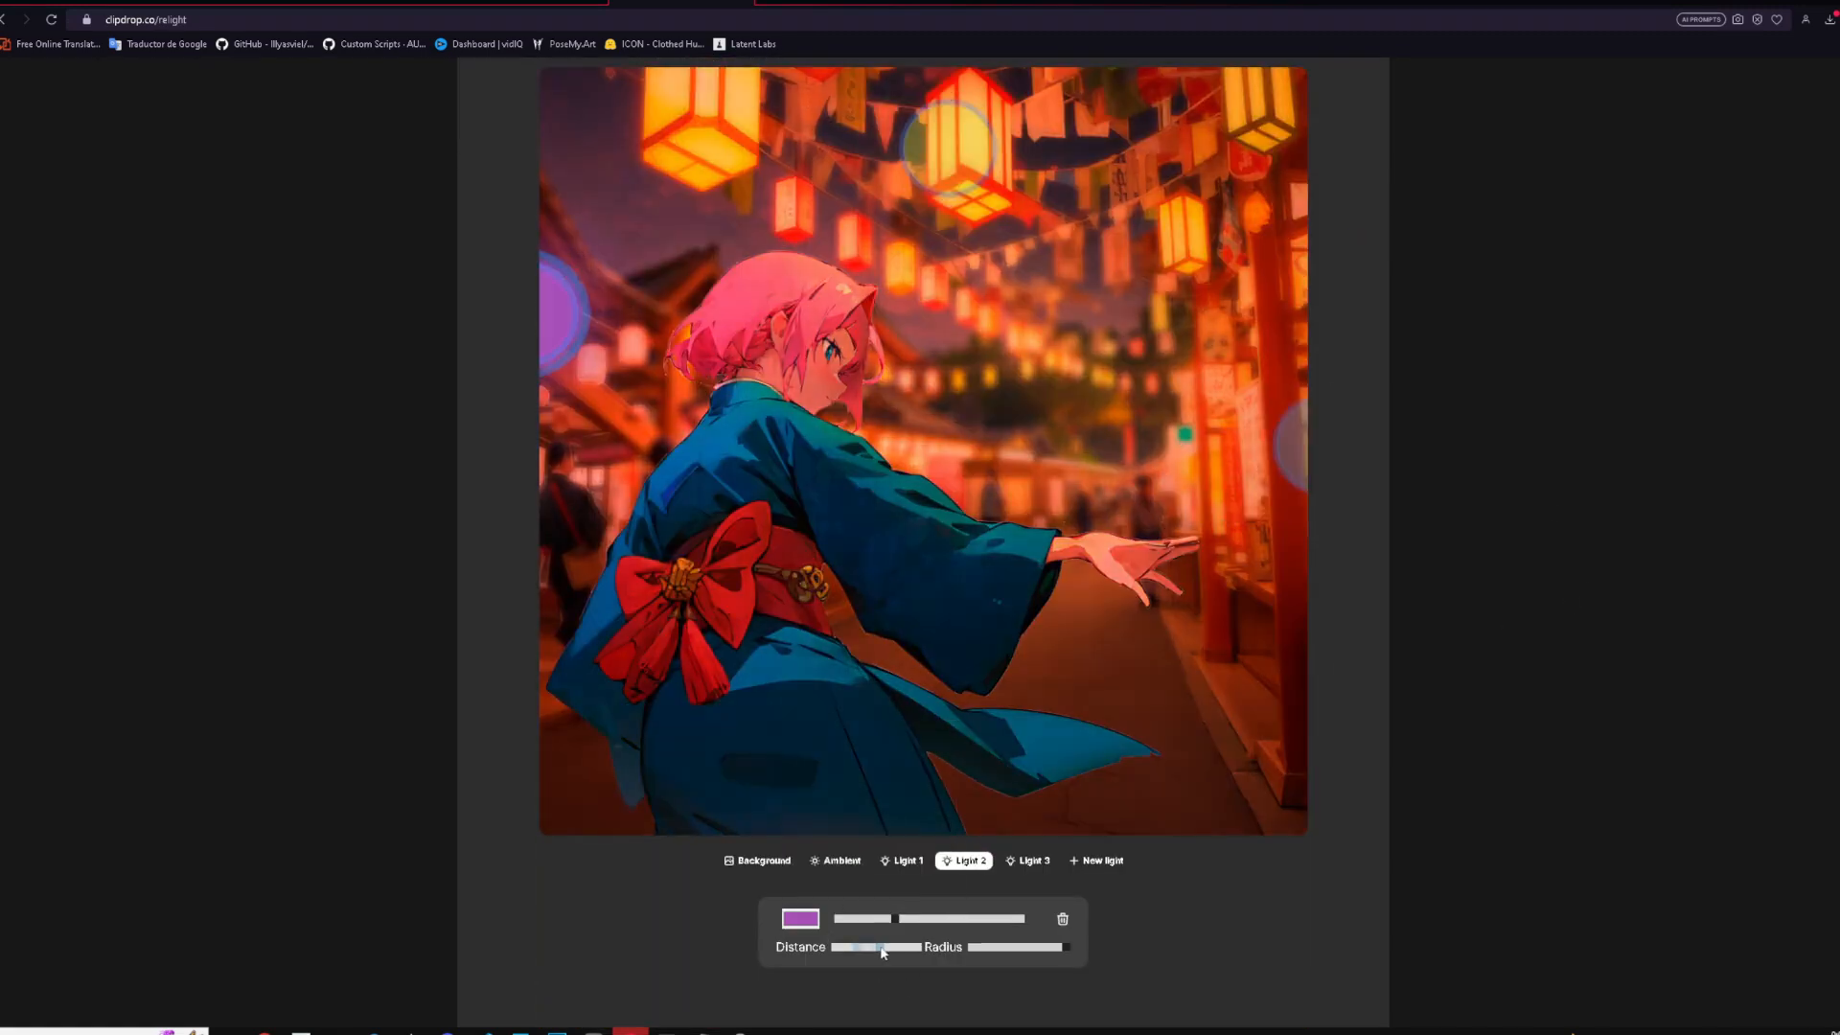
mouse_move(882, 947)
mouse_down()
mouse_move(843, 949)
mouse_move(859, 947)
mouse_up()
click(835, 860)
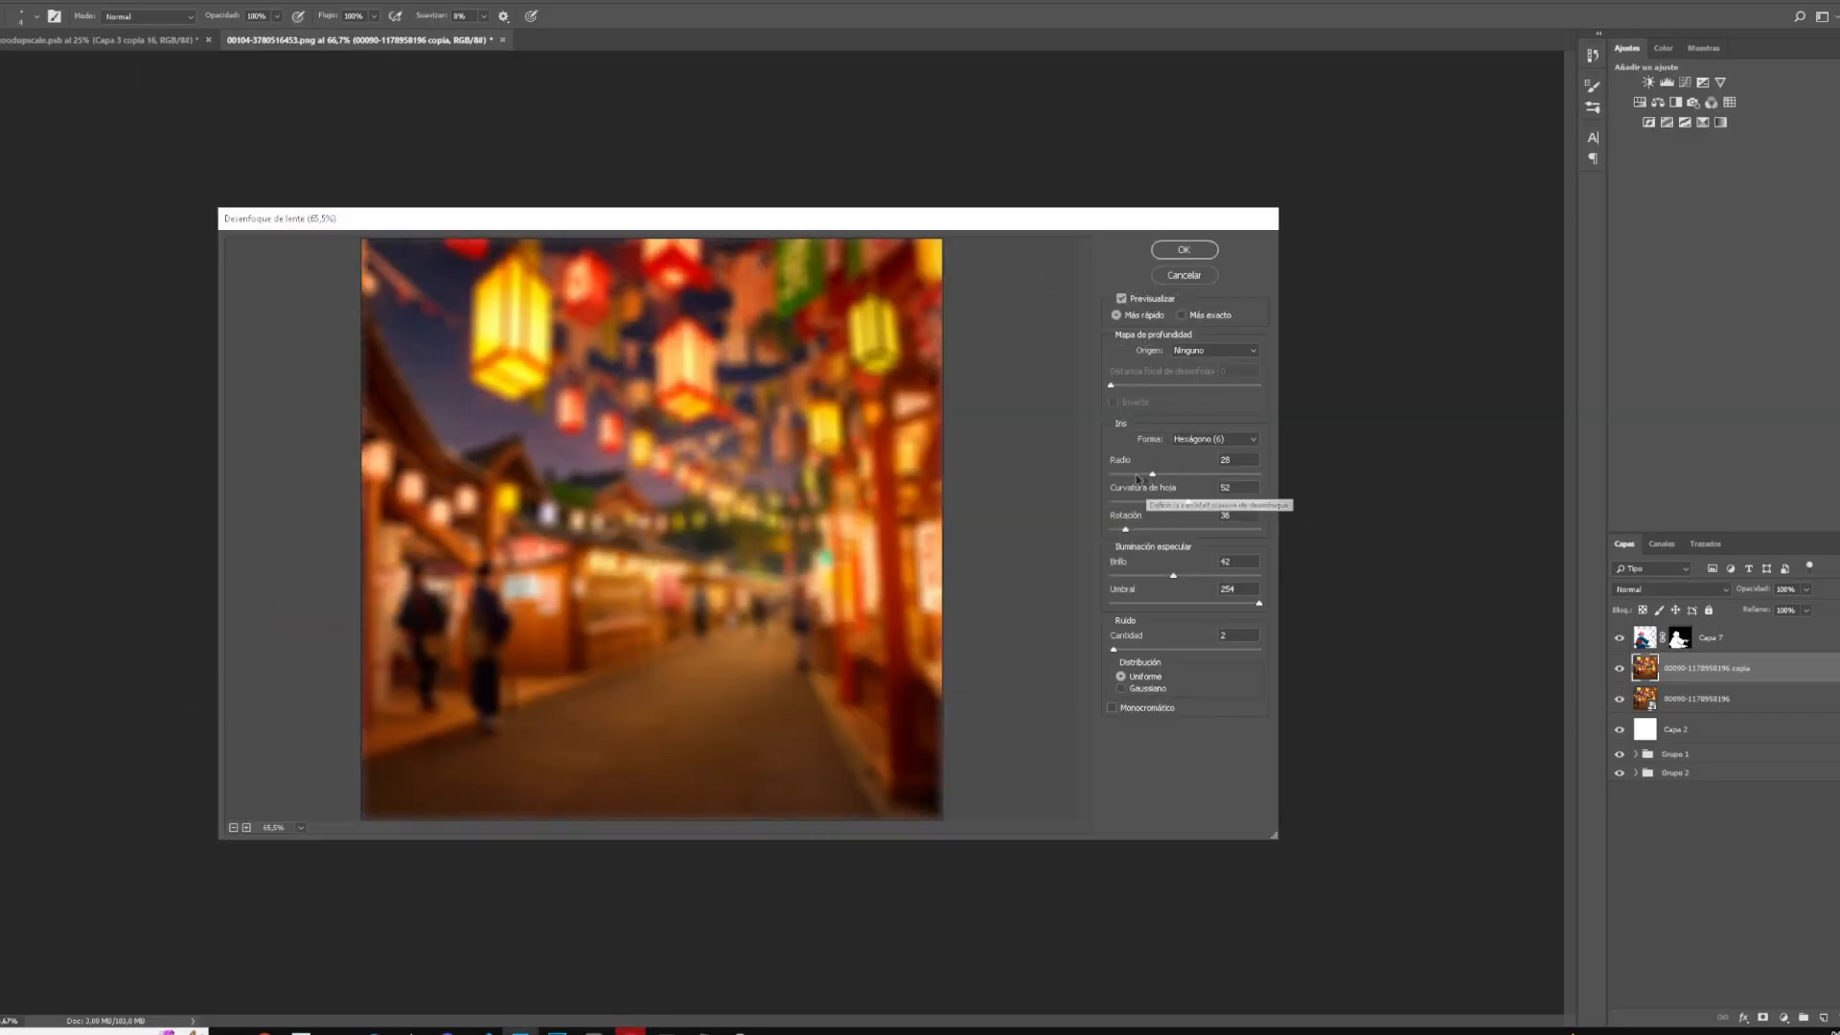
Switch to Photoshop and adjust the Lens Blur radius for the copied lantern-street background layer.
click(1137, 476)
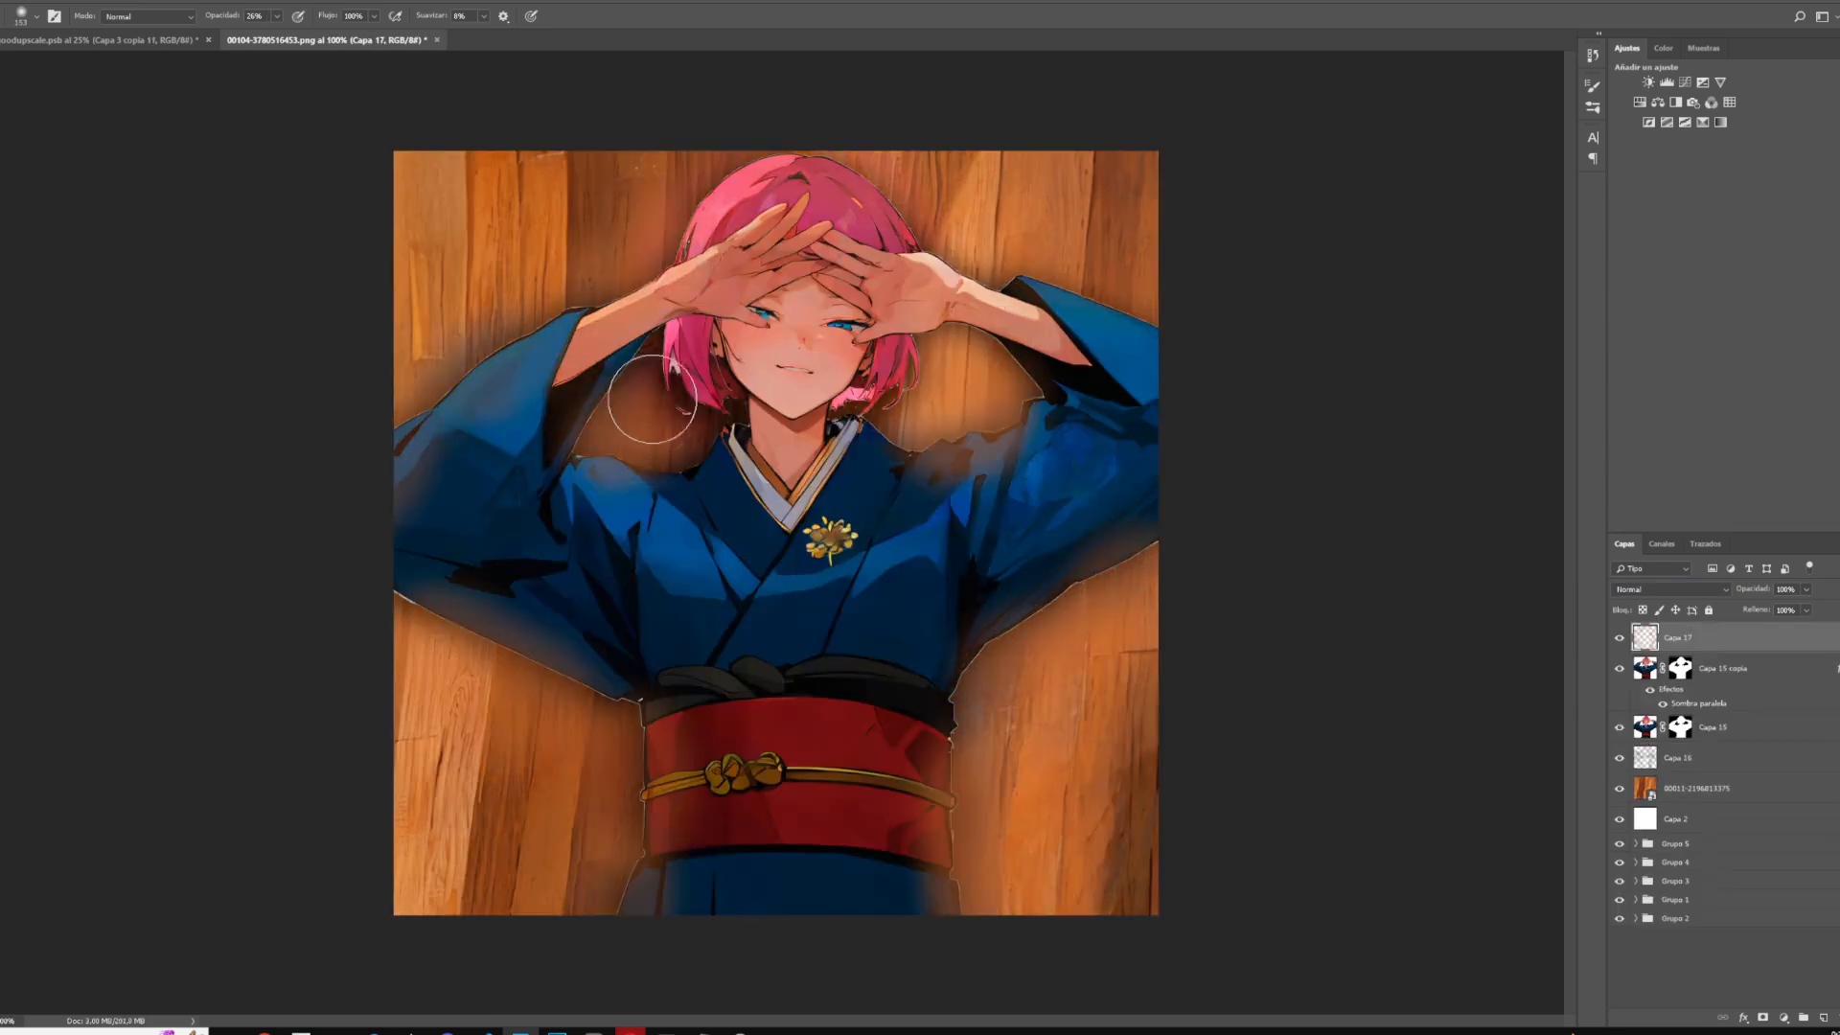
Brush soft shading at low opacity on Capa 17 beside the lying figure's hair and over the kimono's shoulder.
drag(638, 390, 947, 496)
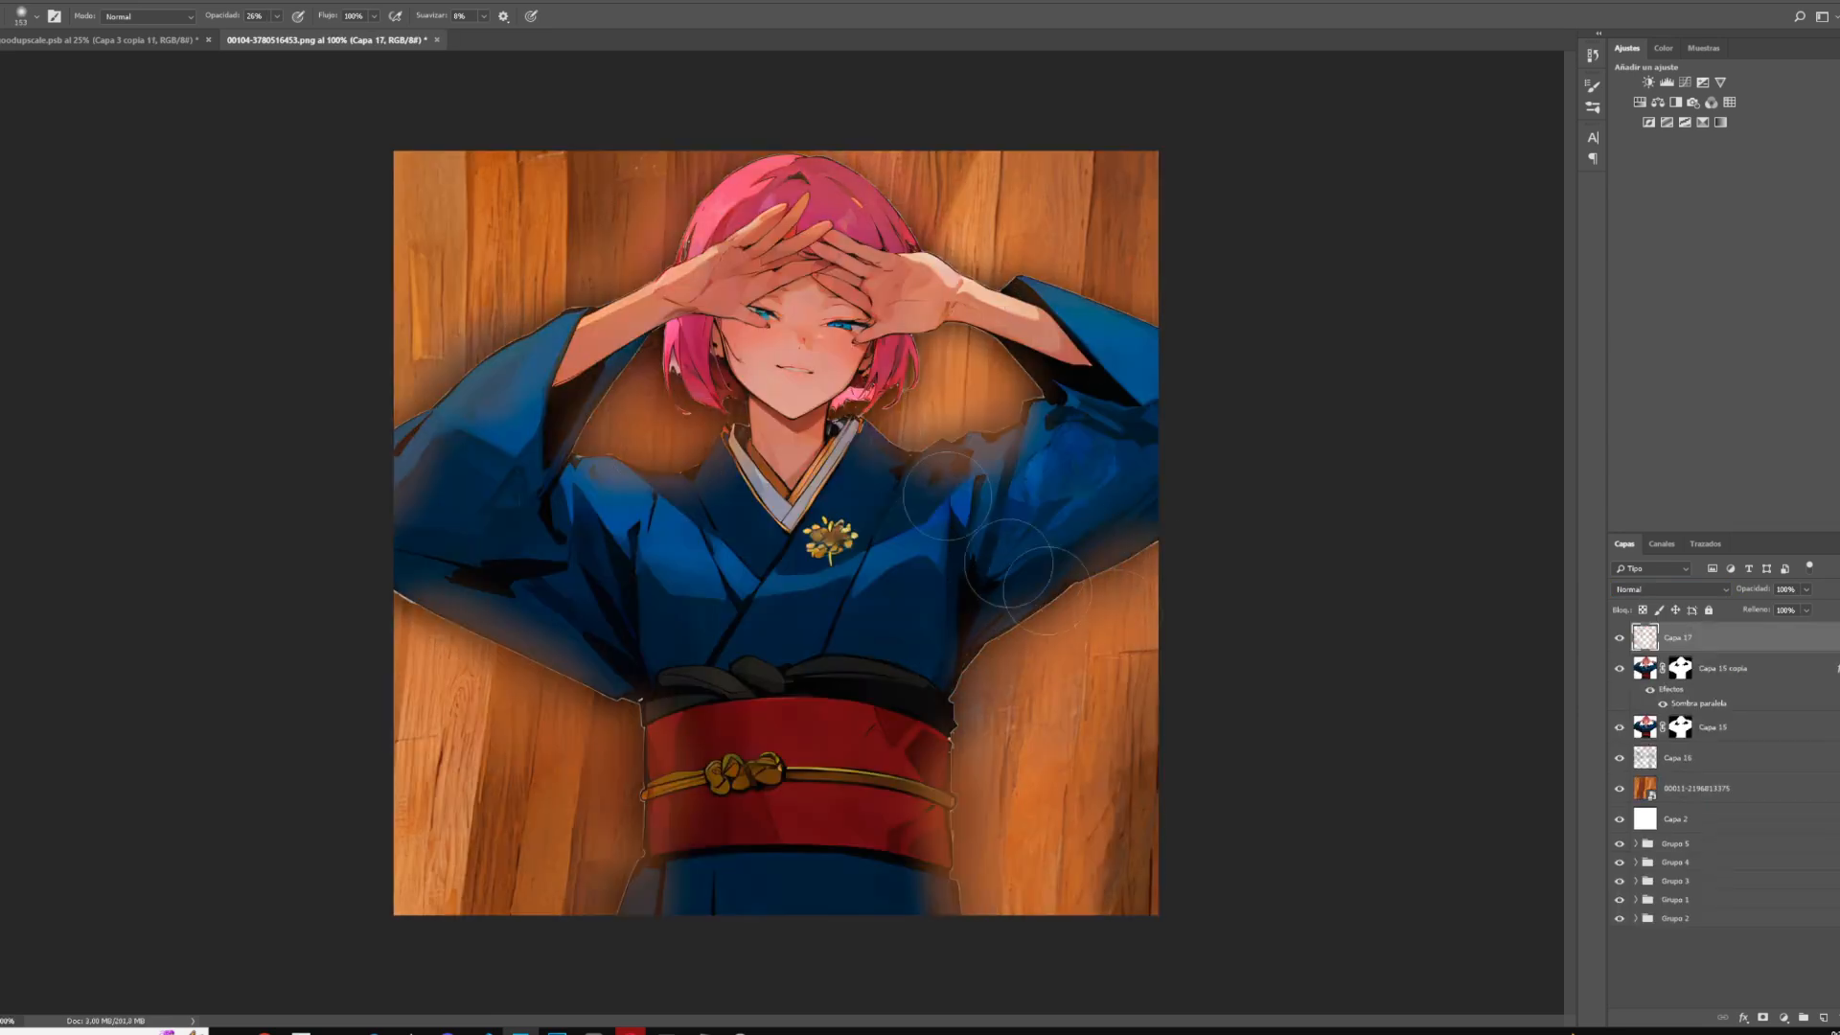